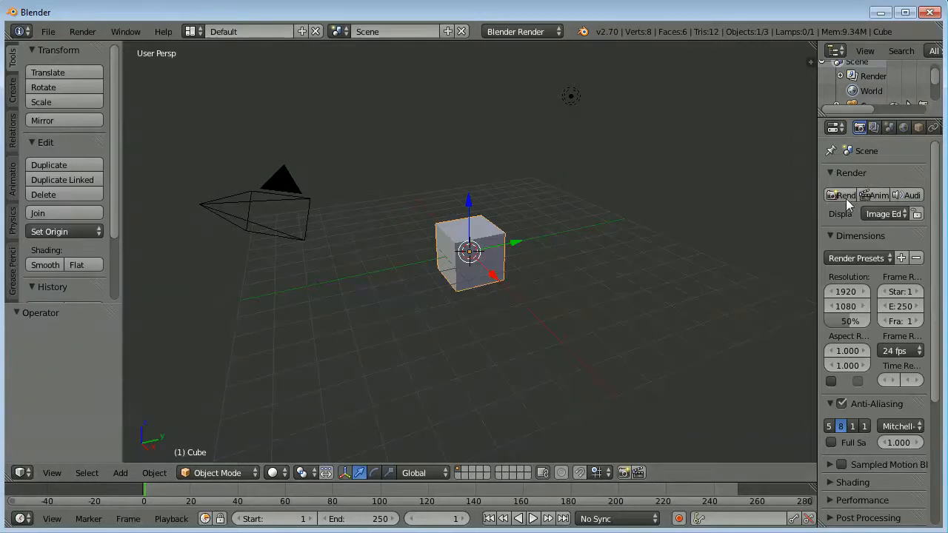
Maximize the 3D viewport without its tool shelf and split it into a quad view.
left_click(859, 532)
key("shift+space")
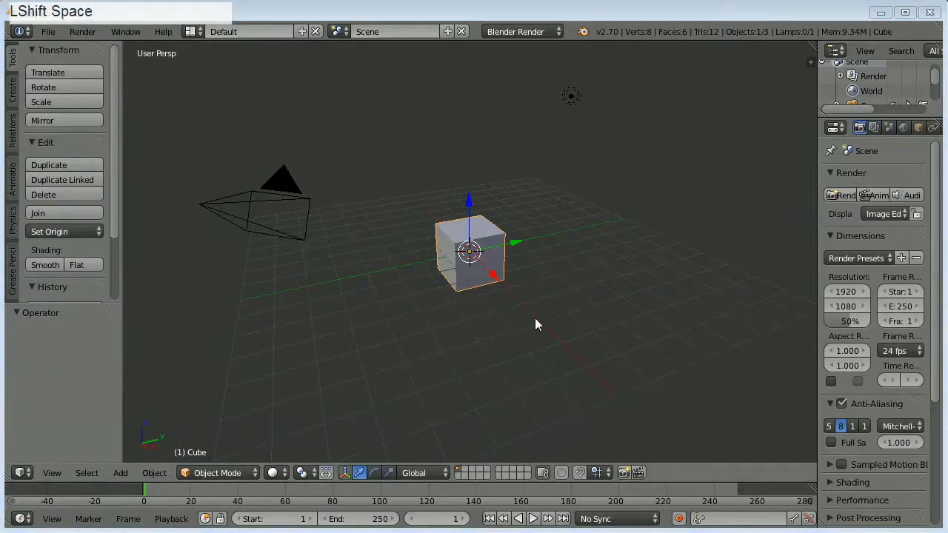
left_click(533, 318)
key("shift+space")
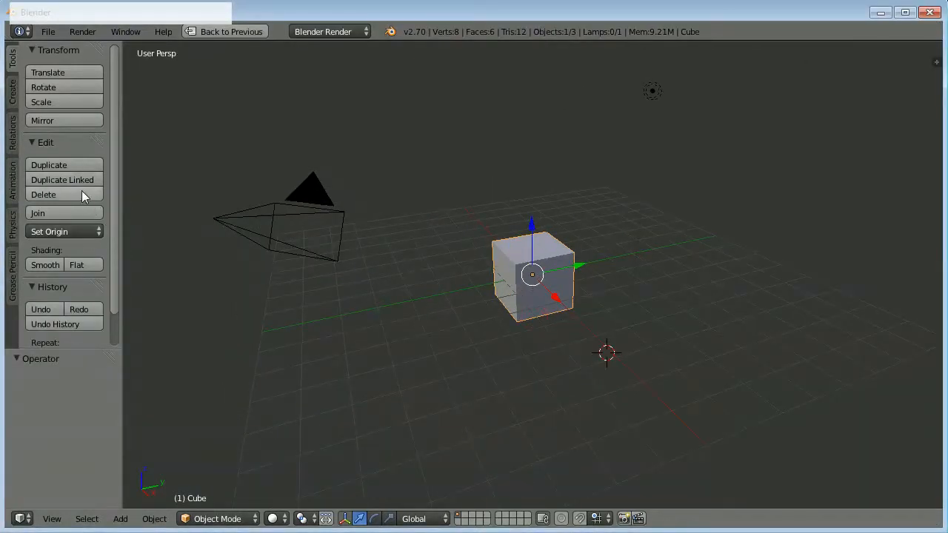
key("t")
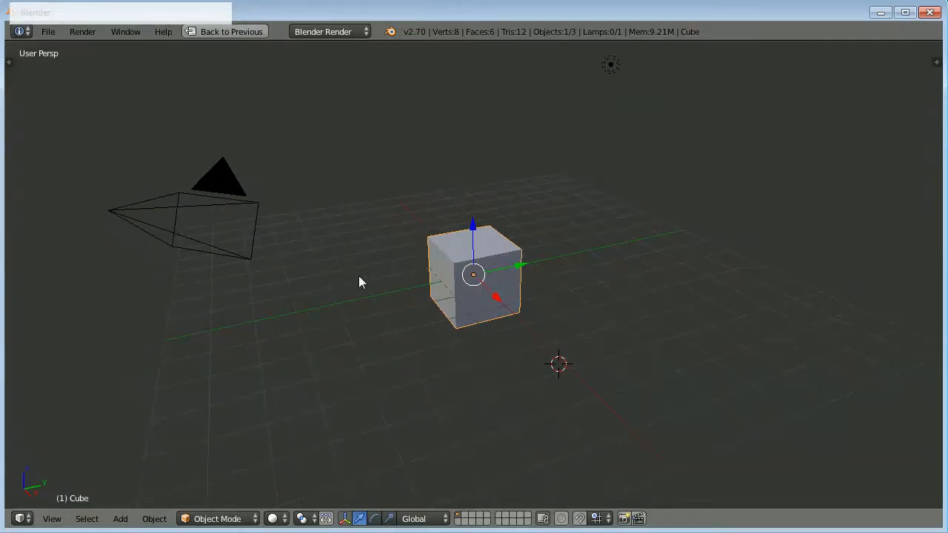
key("ctrl+alt+q")
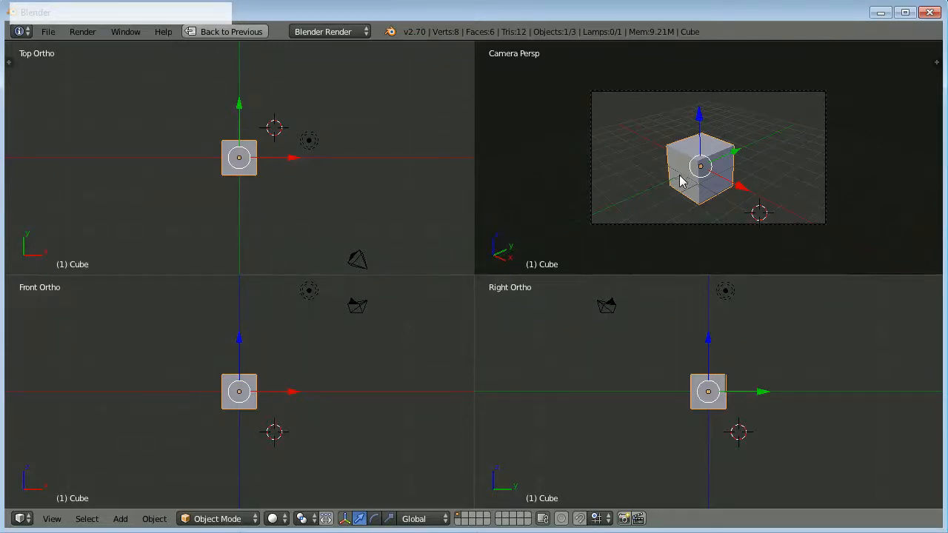
Scale the cube separately along Y, Z and X into a flat slab about 2.65 by 5.90 by 0.72 units.
key("s")
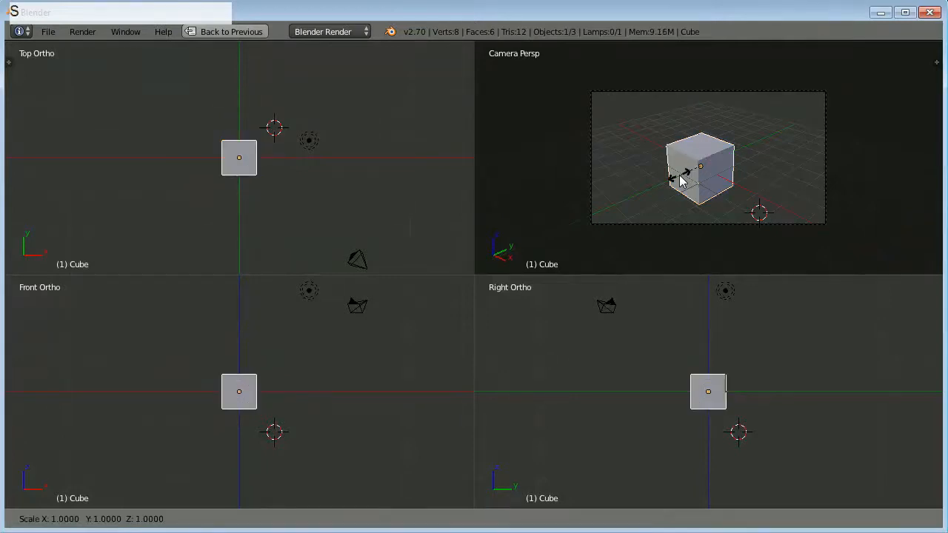
key("y")
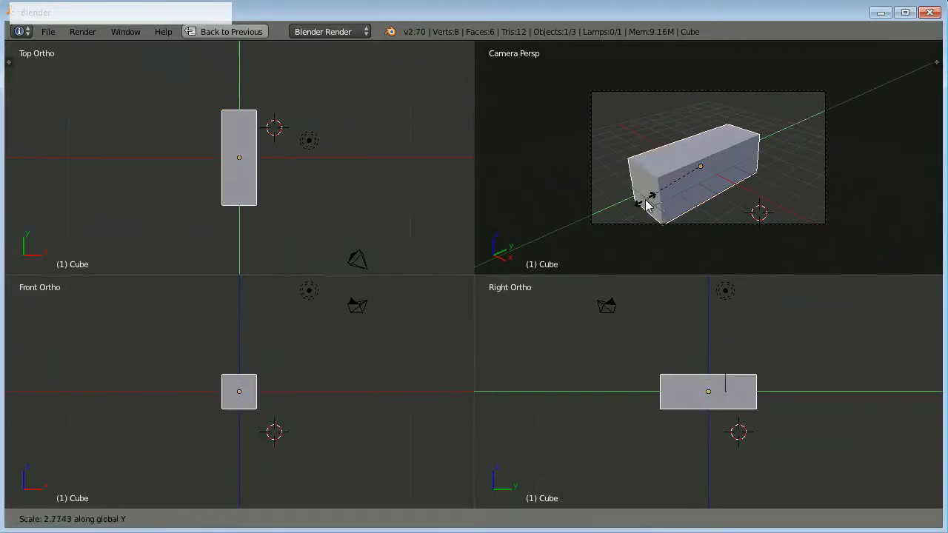
left_click(644, 208)
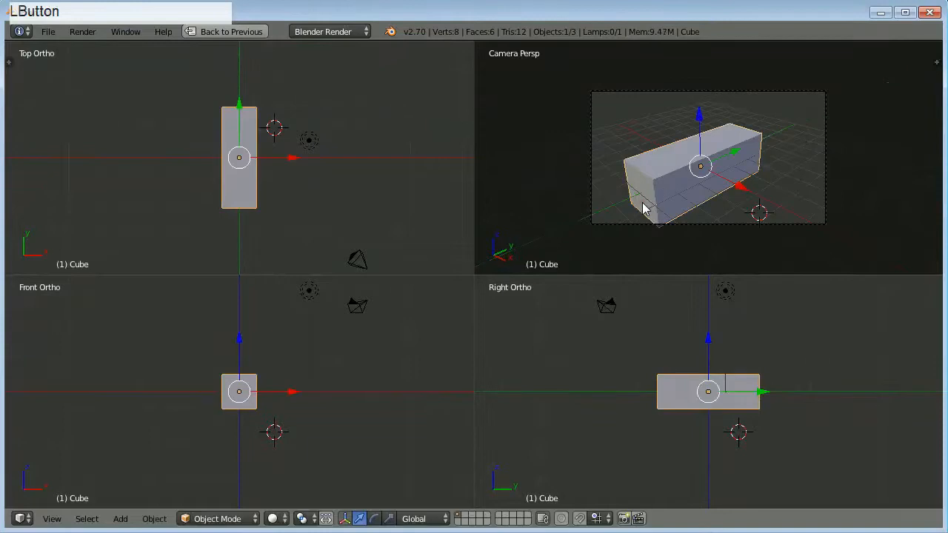
key("s")
key("z")
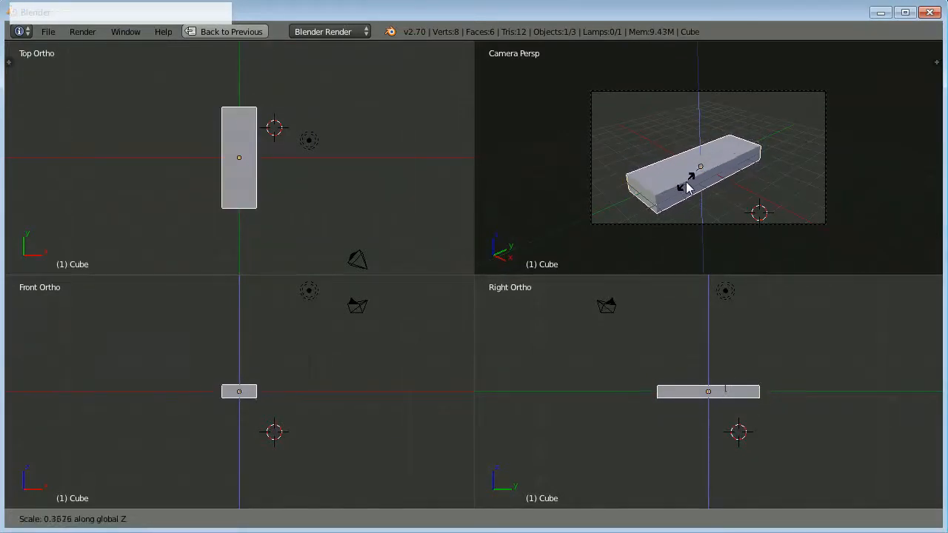
left_click(687, 187)
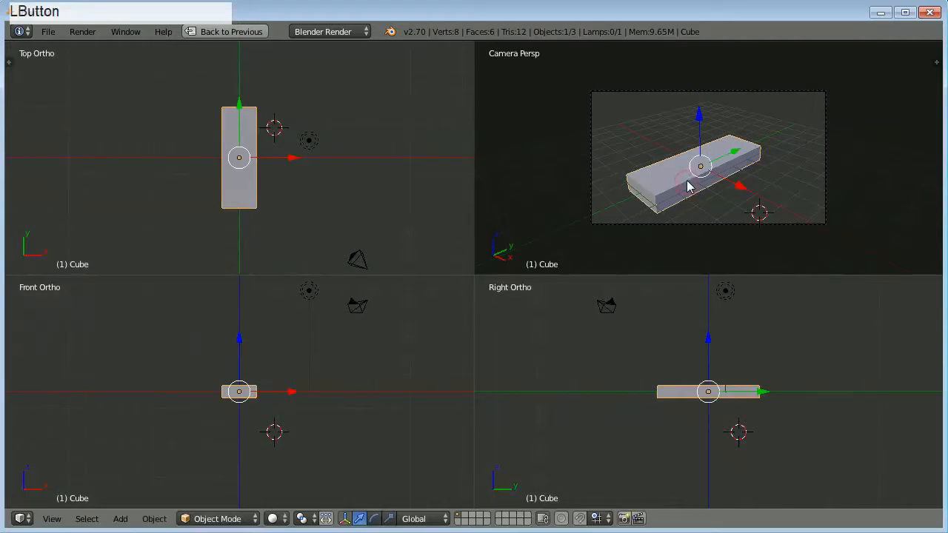
key("s")
key("x")
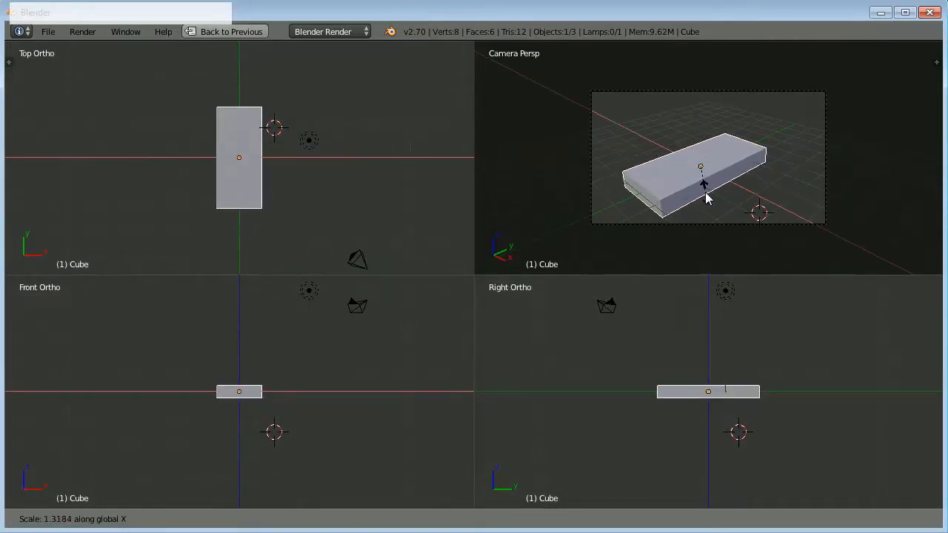
left_click(708, 197)
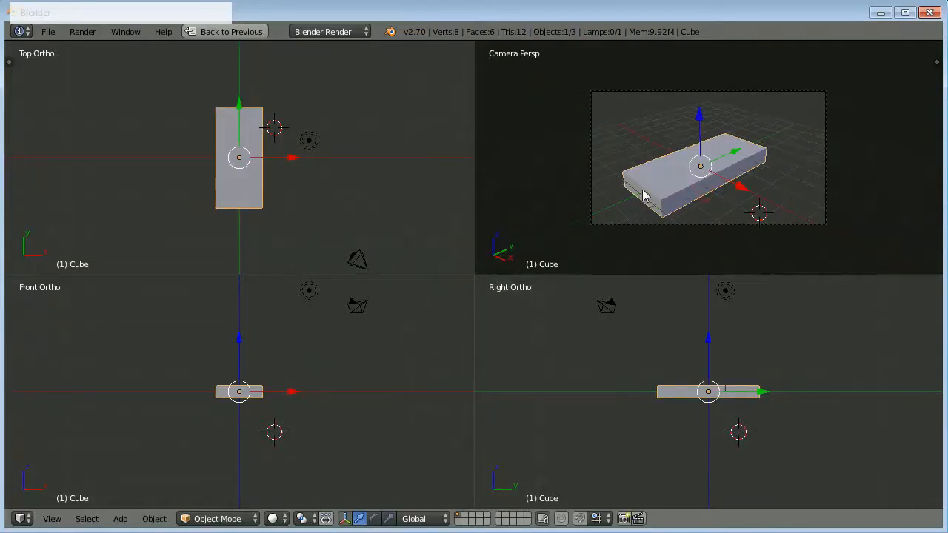
Inspect the slab in the quad views and turn the camera view into an angled user perspective.
scroll(643, 195, "up", 4)
scroll(642, 194, "down", 3)
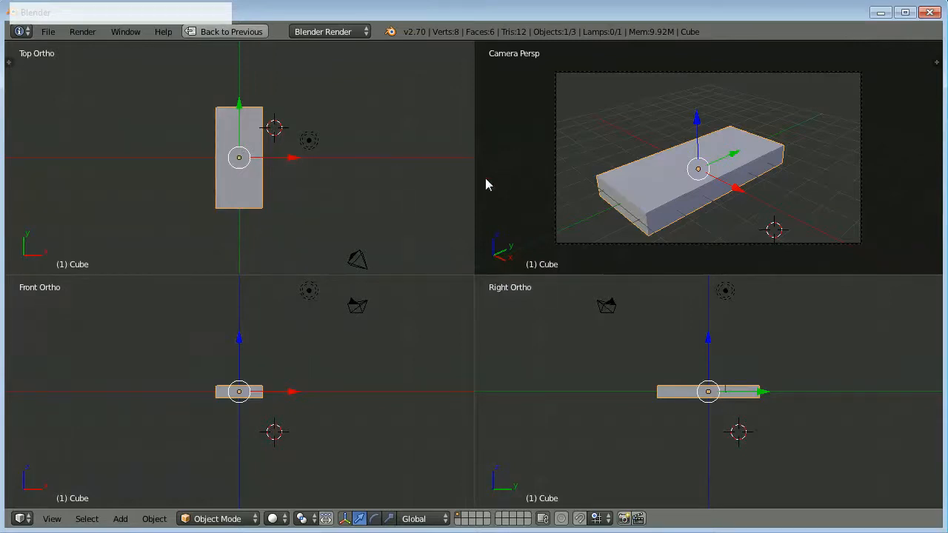
scroll(148, 144, "up", 3)
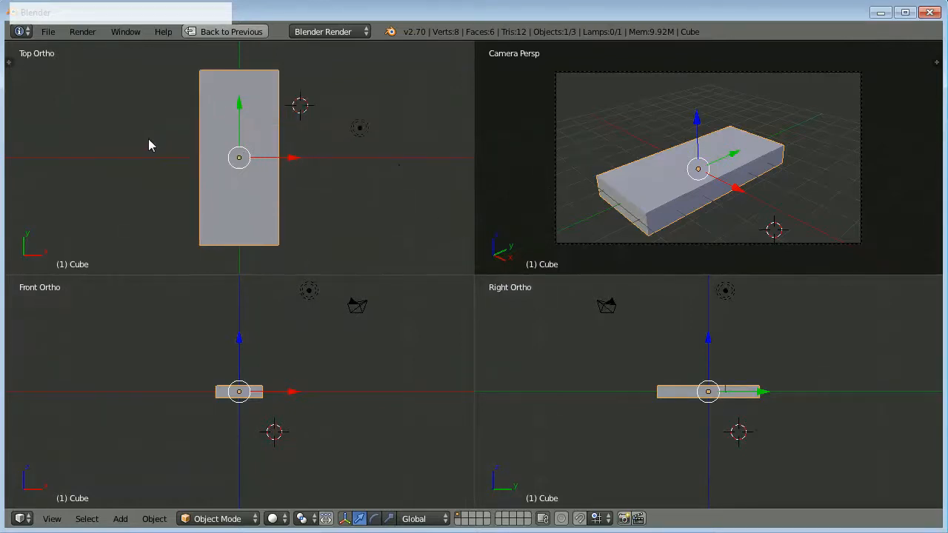
scroll(175, 153, "down", 1)
scroll(672, 394, "up", 6)
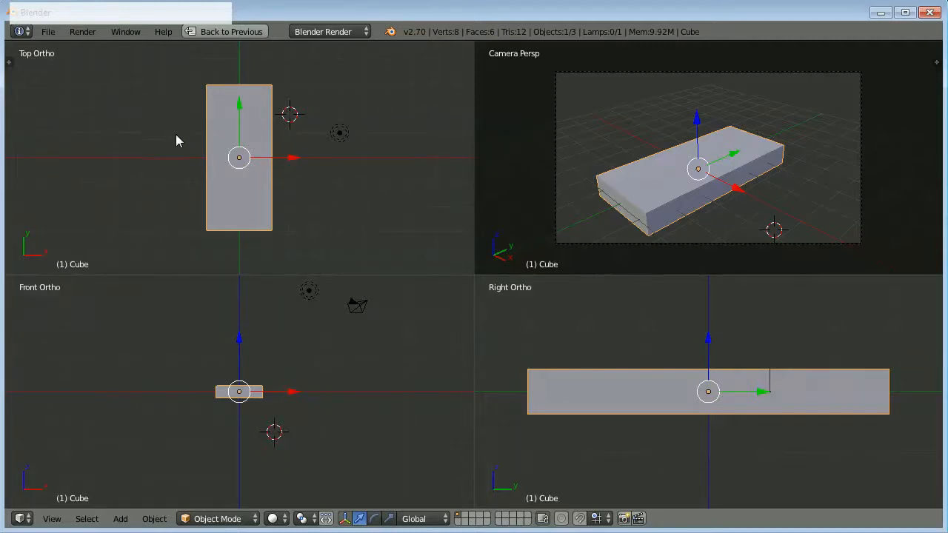
key("KP_1")
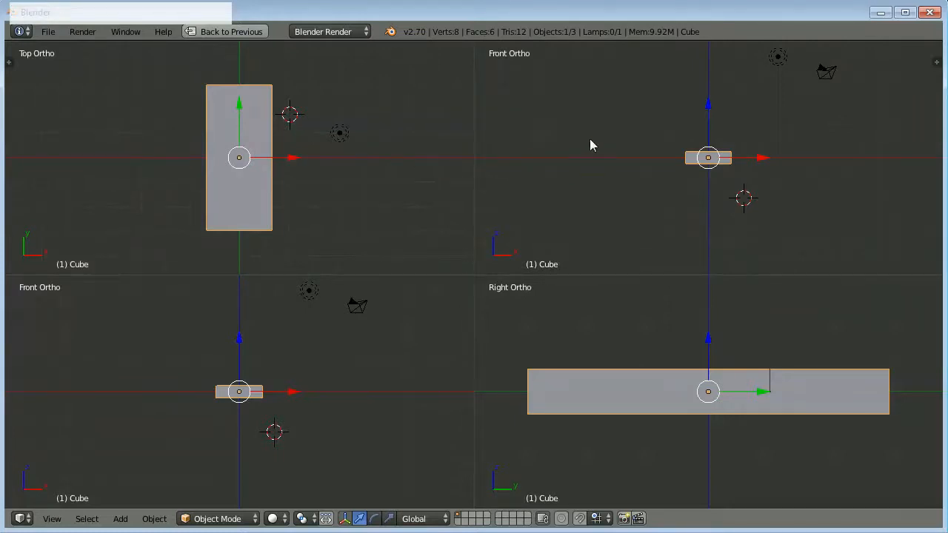
key("KP_7")
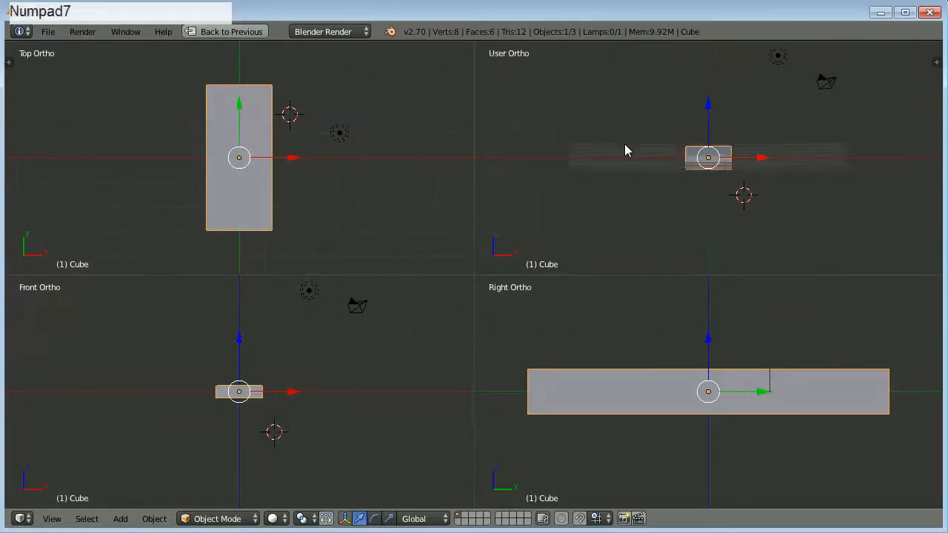
middle_click_drag(600, 148, 501, 140)
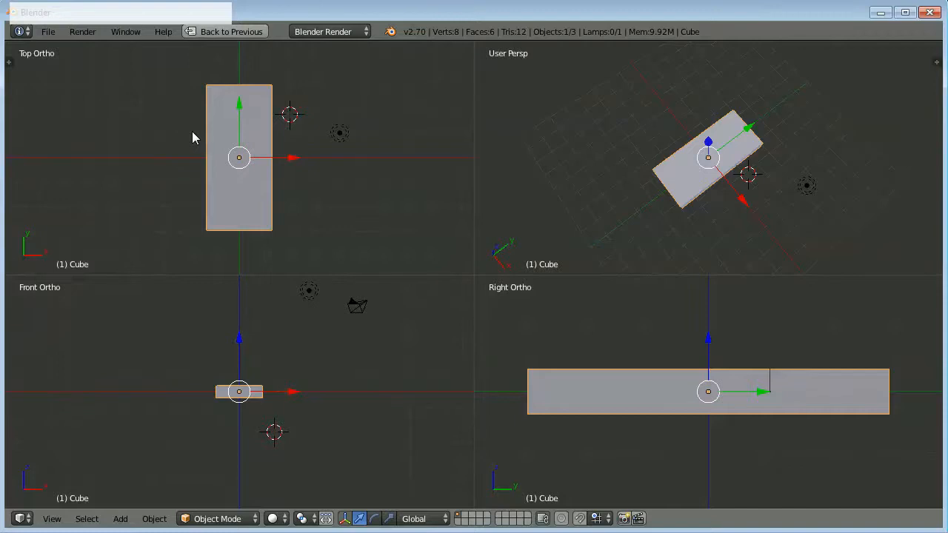
Disable the rotation lock for the quad view's side views in the Display settings.
key("n")
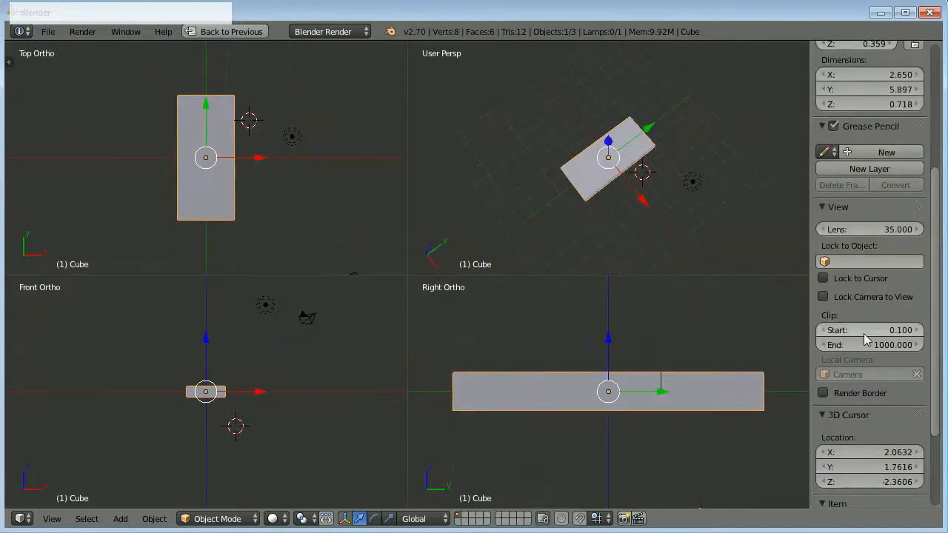
scroll(864, 333, "down", 4)
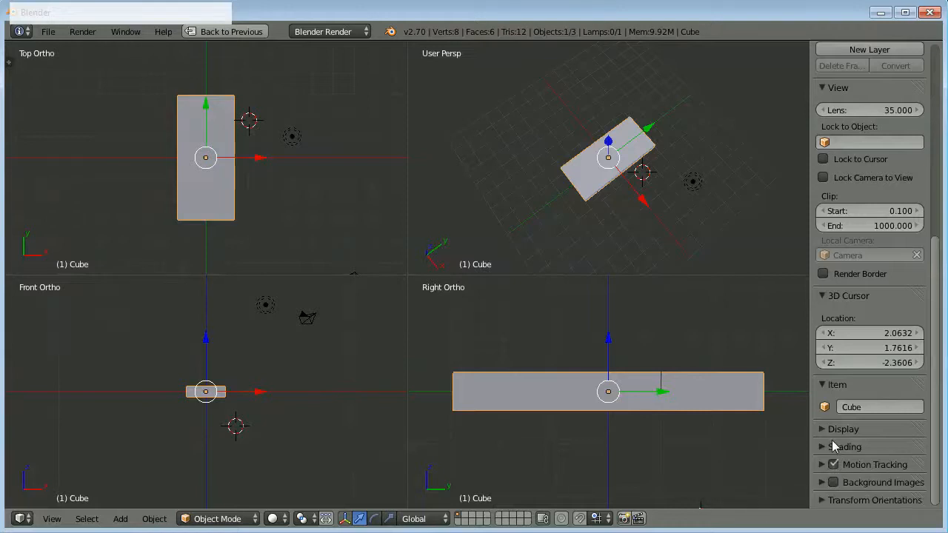
left_click(815, 413)
left_click(823, 429)
scroll(872, 440, "down", 6)
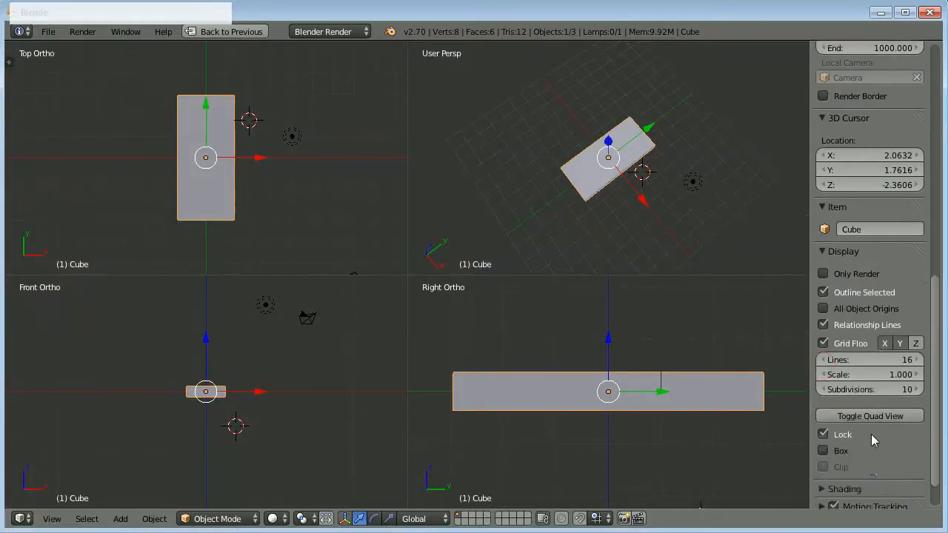
scroll(873, 439, "down", 1)
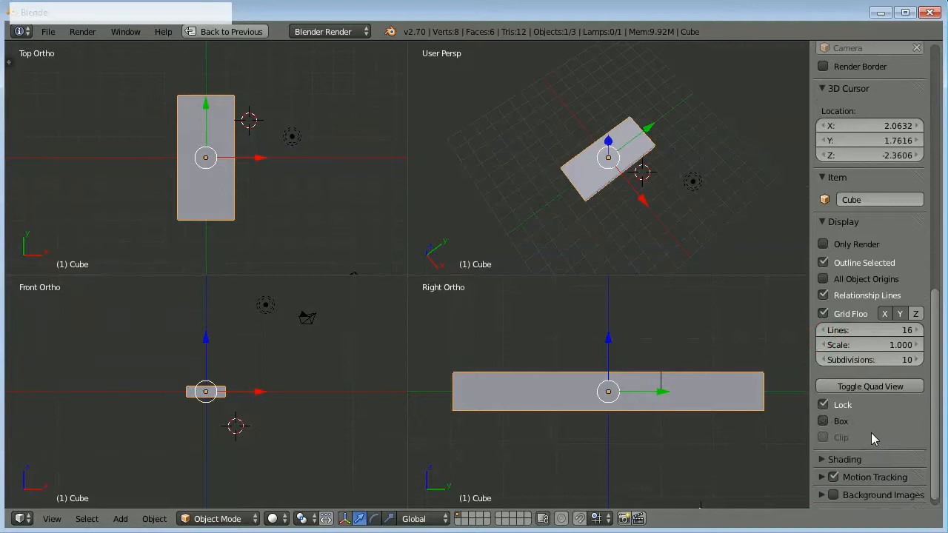
left_click(824, 406)
Switch the top view of the quad layout to a bottom view of the slab.
key("KP_7")
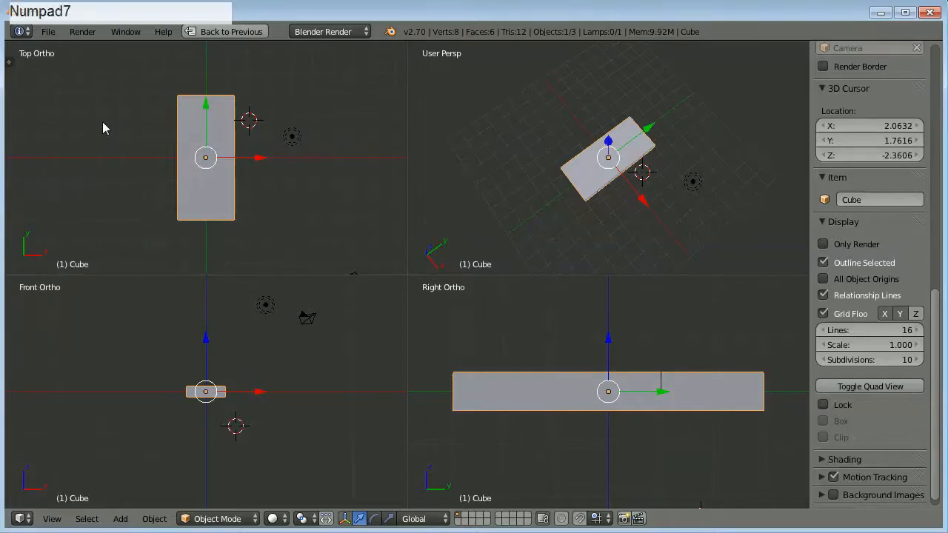
key("ctrl+KP_7")
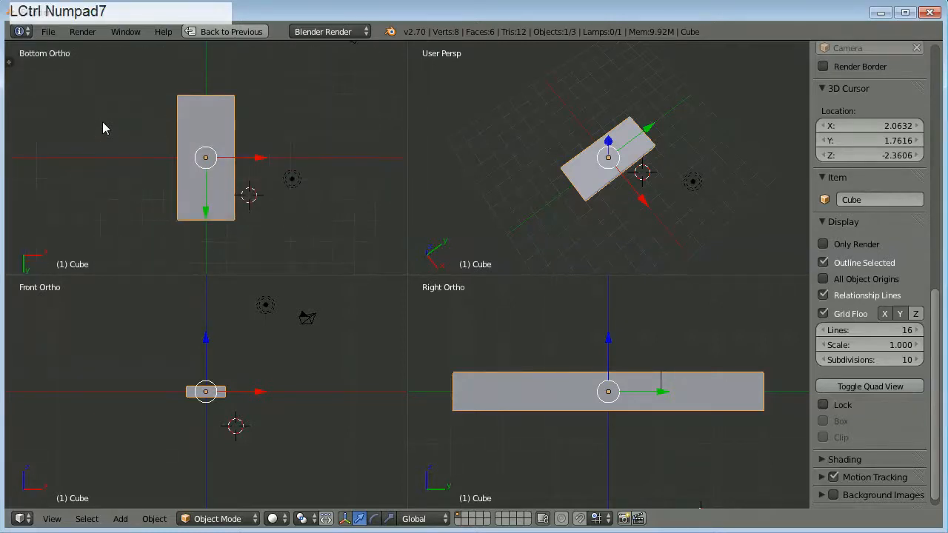
scroll(217, 152, "up", 1)
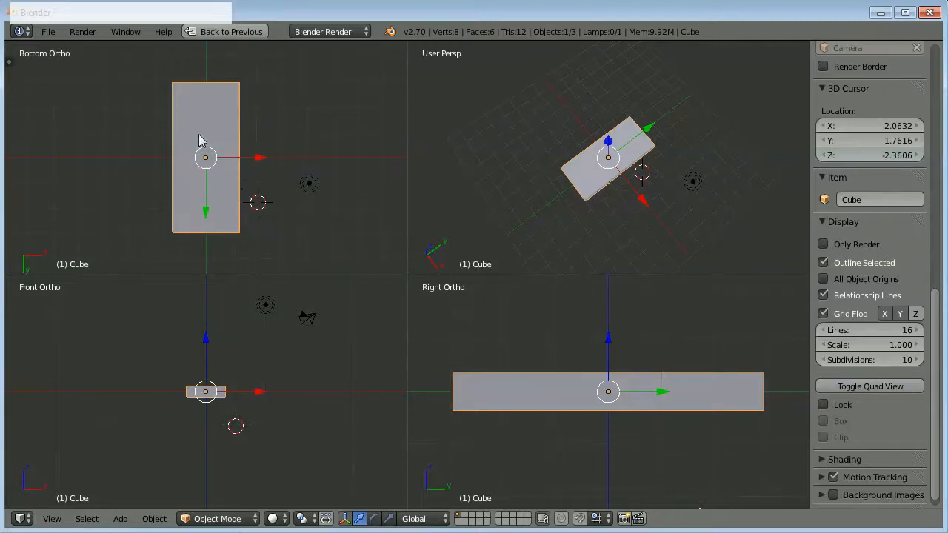
scroll(195, 128, "up", 2)
scroll(196, 128, "down", 1)
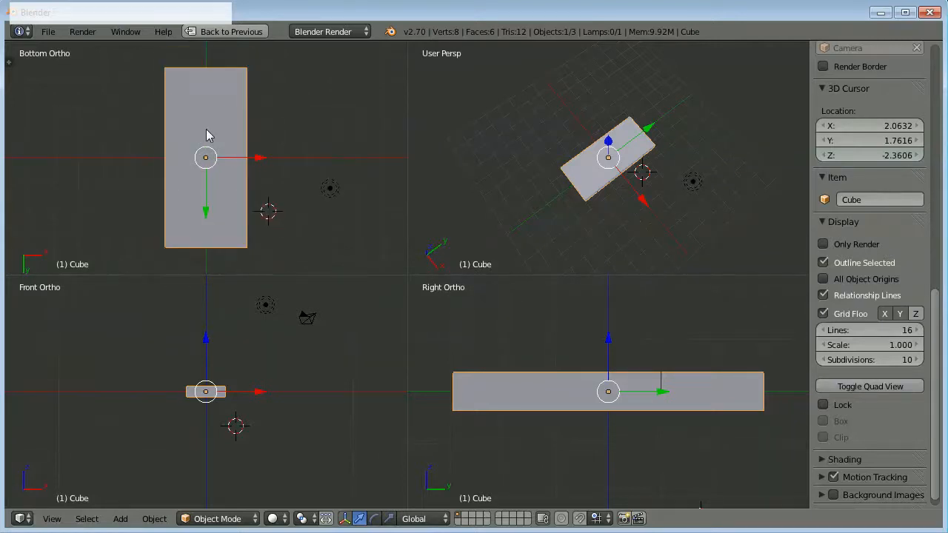
scroll(511, 361, "up", 1)
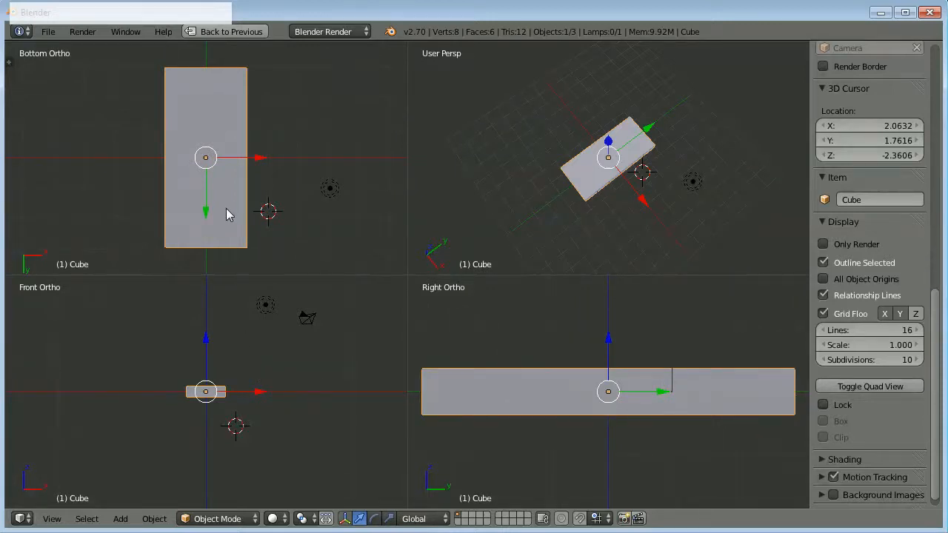
Enter Edit Mode on the slab and select only its bottom face using face selection.
key("Tab")
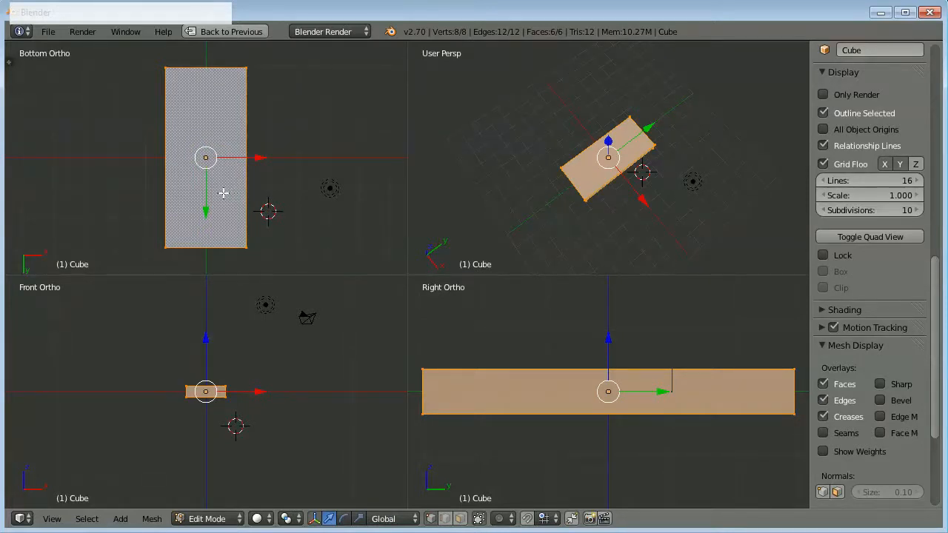
right_click(223, 194)
left_click(446, 519)
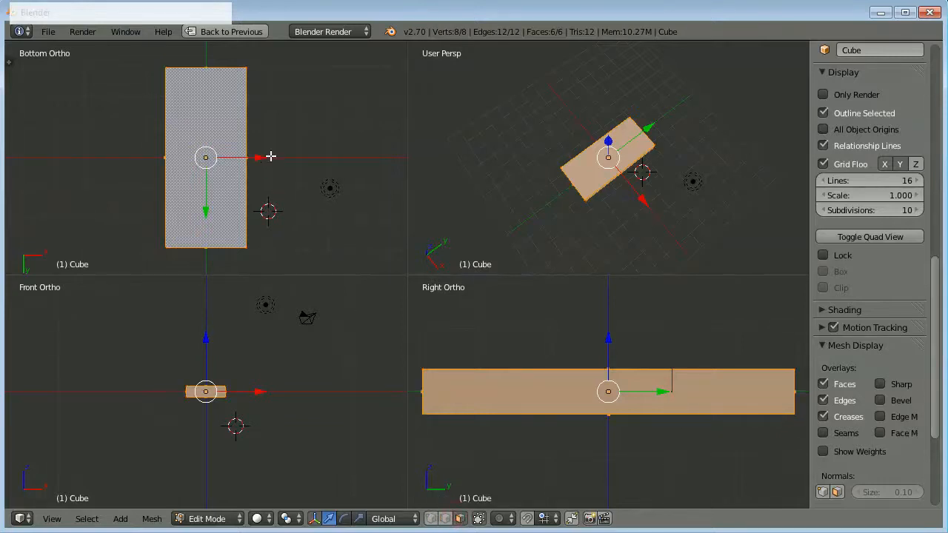
right_click(226, 113)
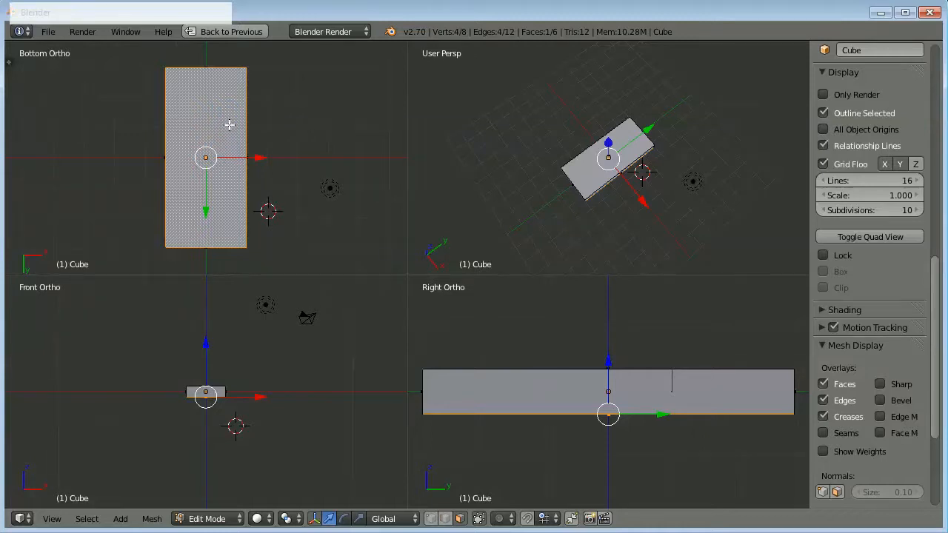
Extrude the slab's bottom face downward about 0.34 units and scale it to about 0.87 to taper the sides.
scroll(207, 321, "up", 1)
scroll(211, 369, "up", 5)
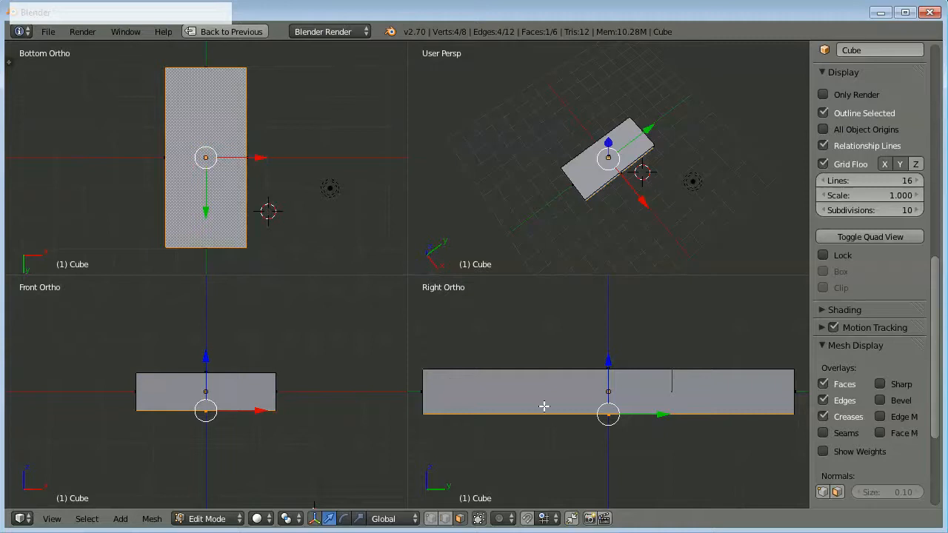
scroll(544, 406, "down", 1)
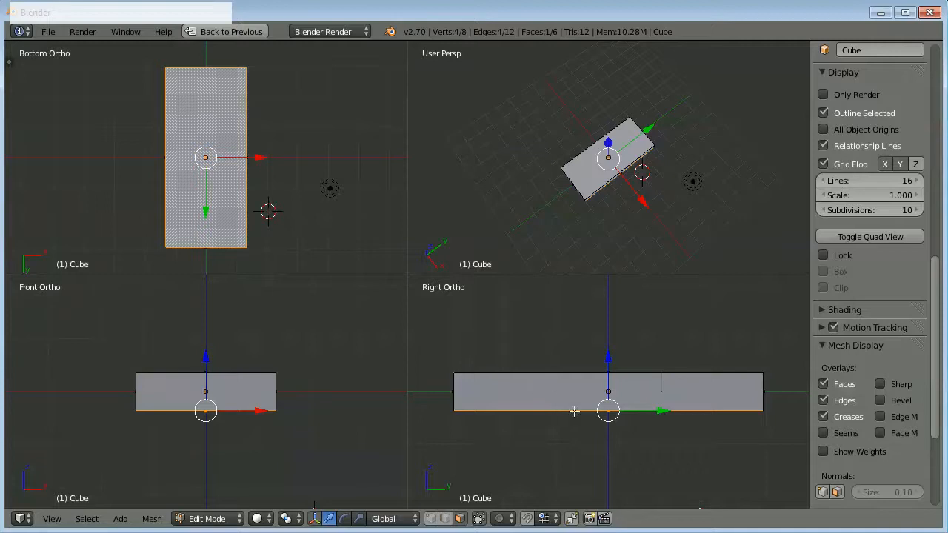
key("e")
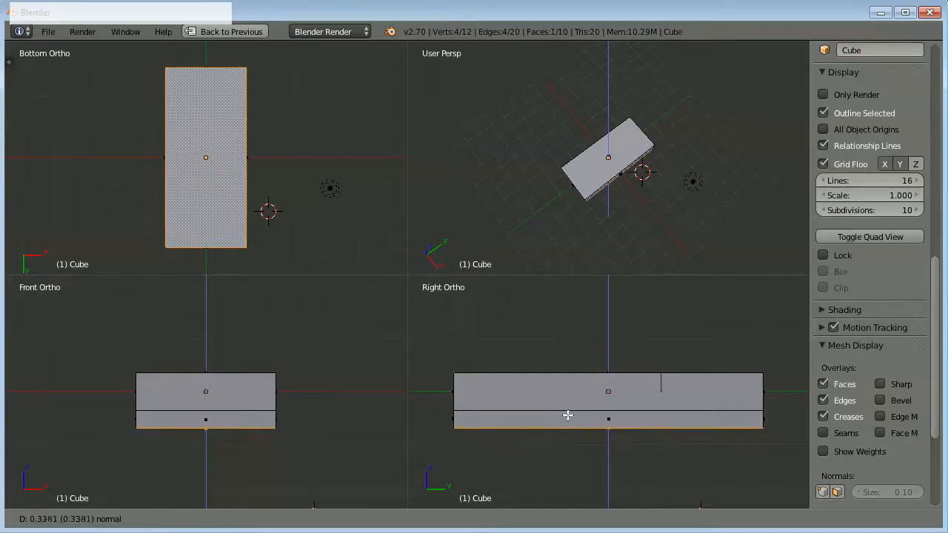
left_click(568, 416)
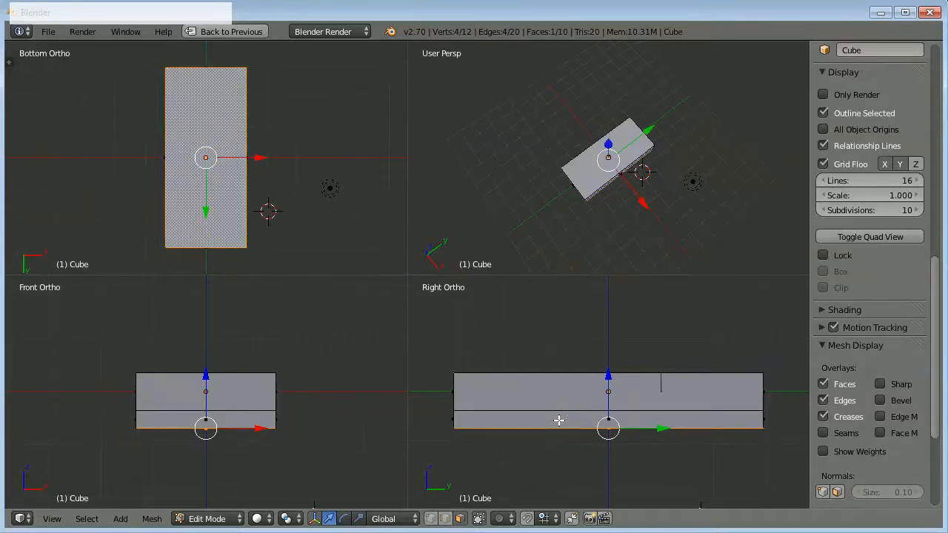
key("s")
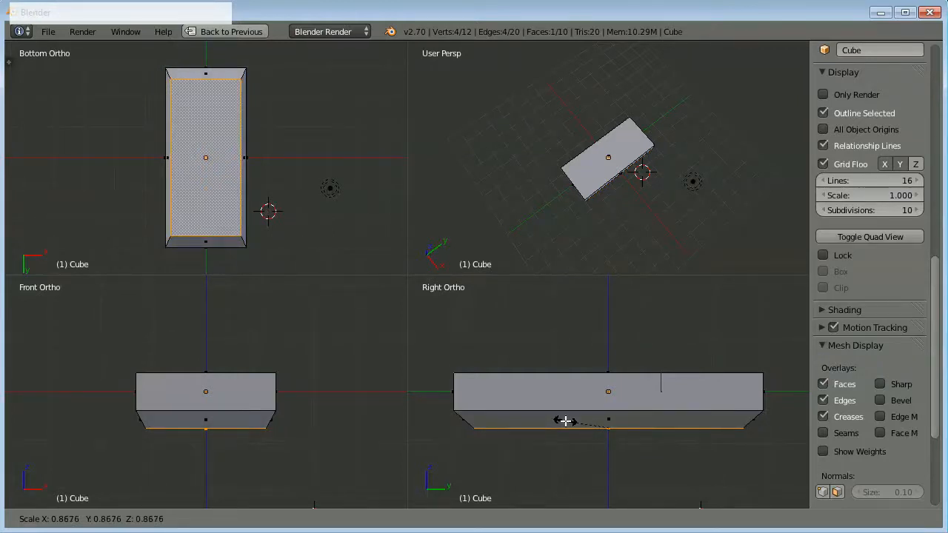
left_click(565, 421)
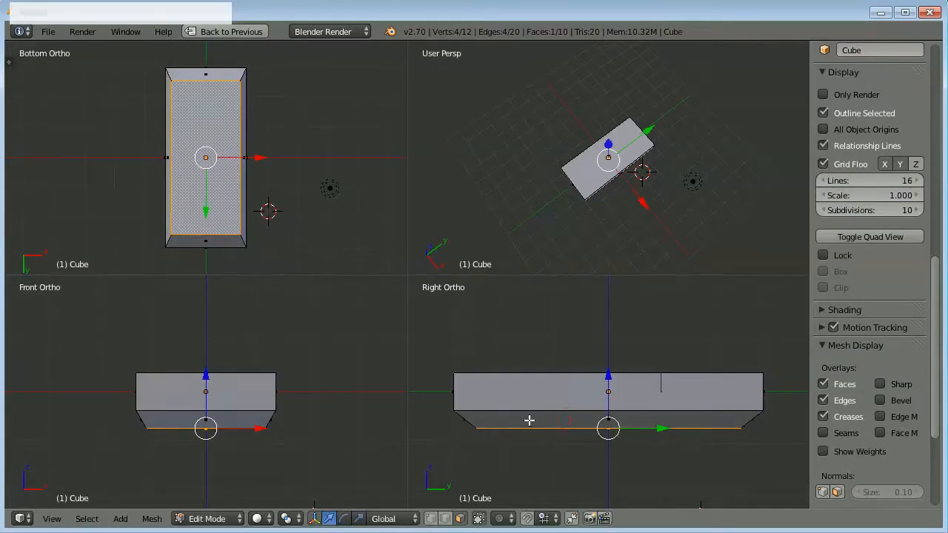
Set the perspective quadrant to the camera view and return the bottom view to the top view.
middle_click_drag(555, 237, 555, 240)
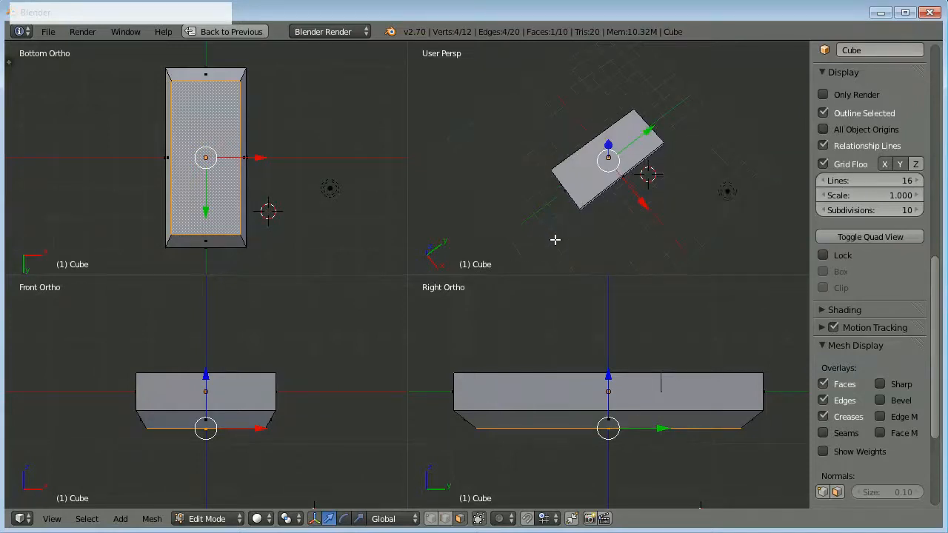
key("KP_0")
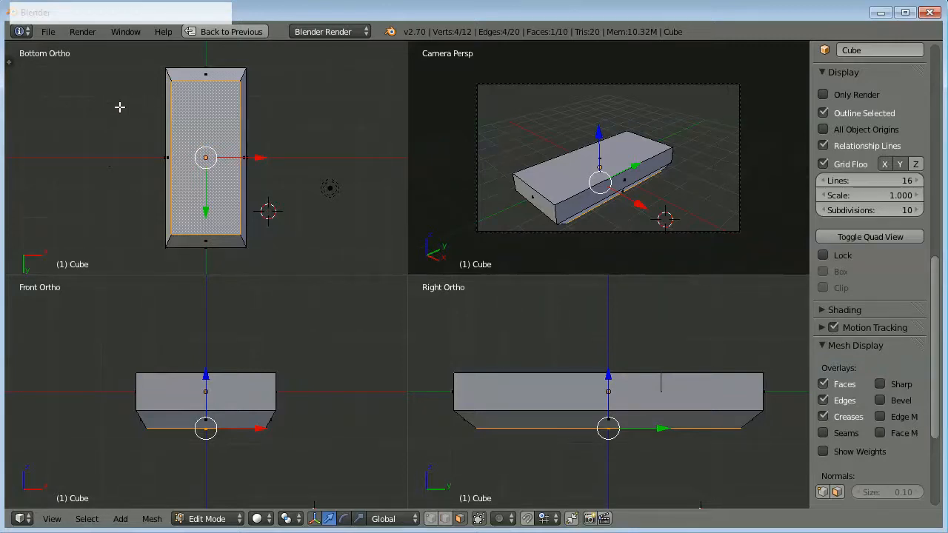
key("KP_7")
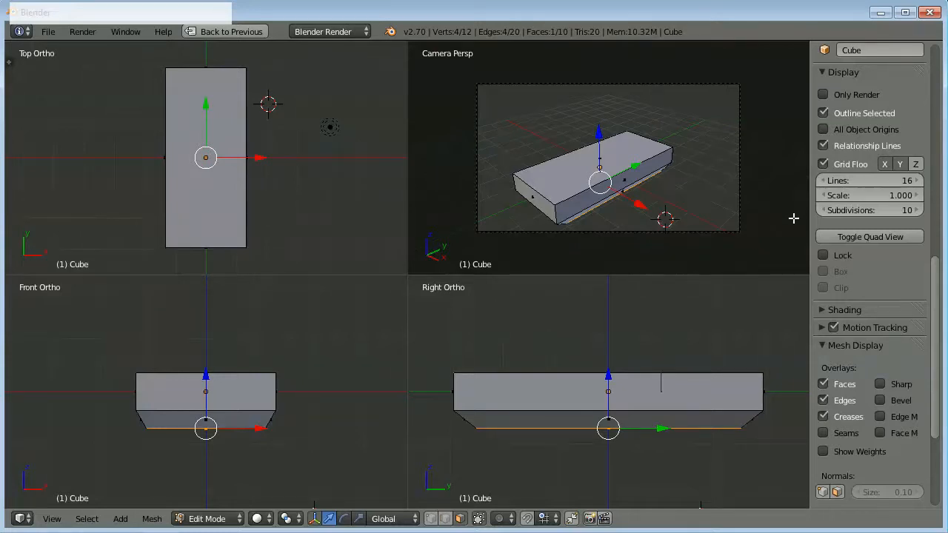
Add a cylinder with 32 vertices, radius 1 and depth 2 to the slab's mesh.
key("n")
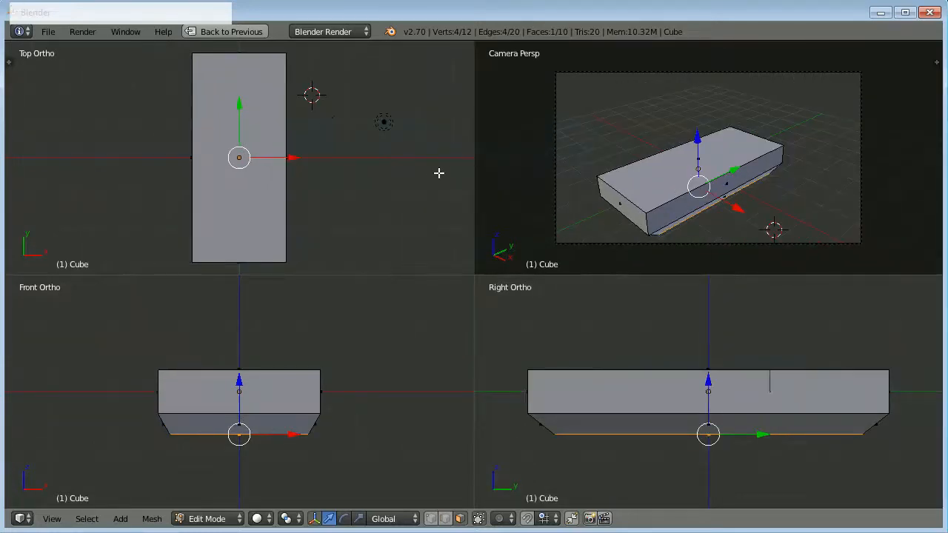
key("t")
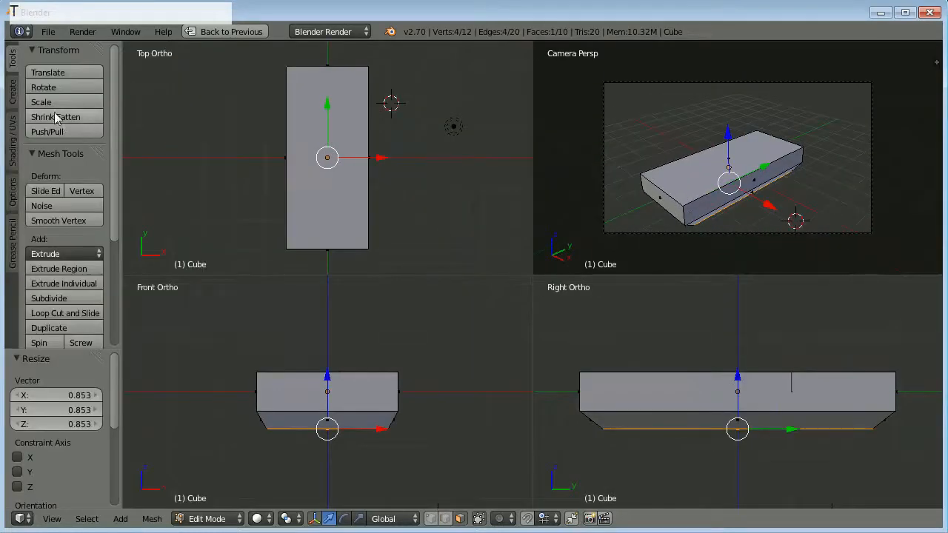
left_click(12, 100)
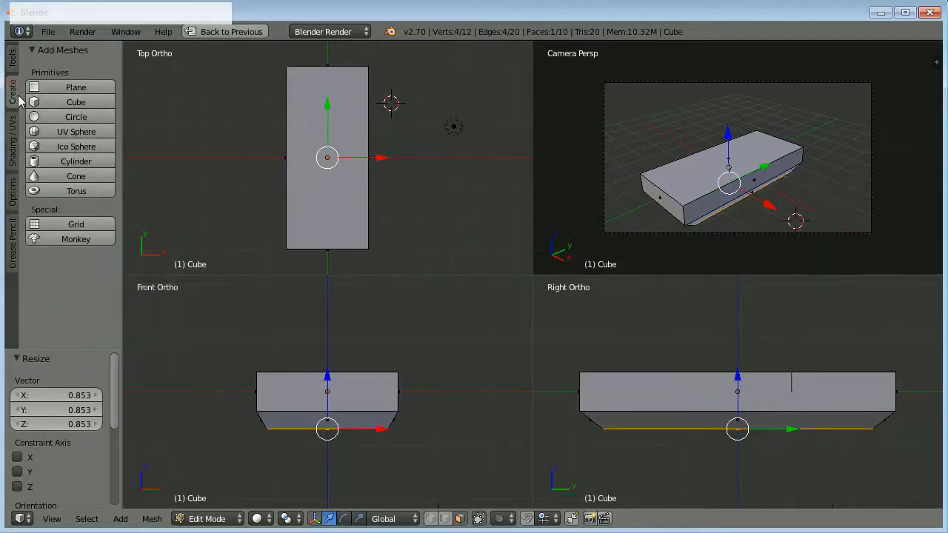
left_click(77, 163)
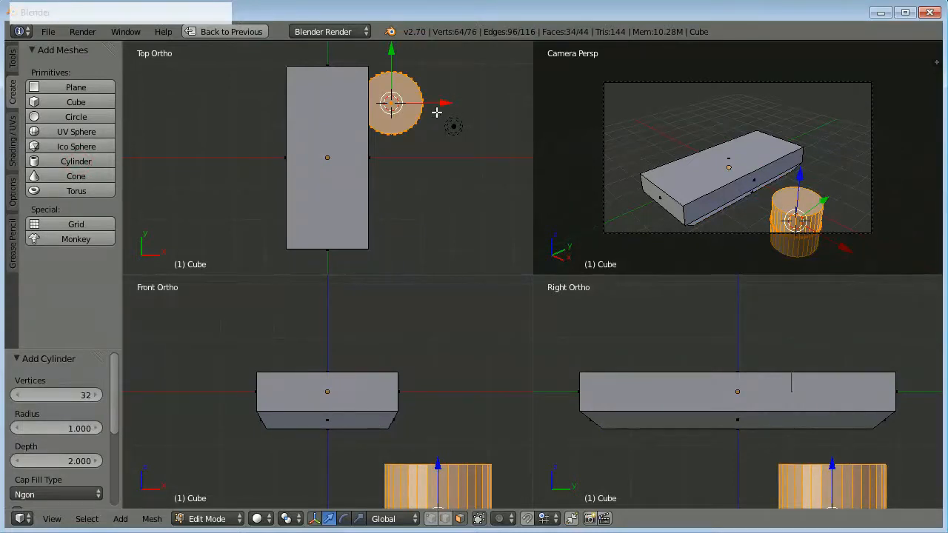
Move the cylinder about -2.03 units along X and 3.72 units along Z to stand it on the slab's top.
left_click_drag(443, 103, 380, 104)
scroll(374, 360, "down", 3)
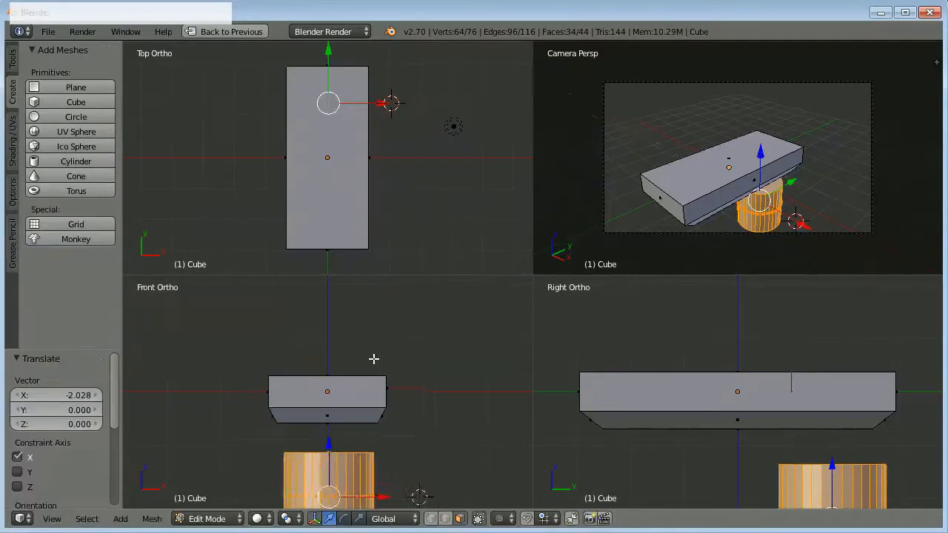
left_click_drag(327, 424, 340, 306)
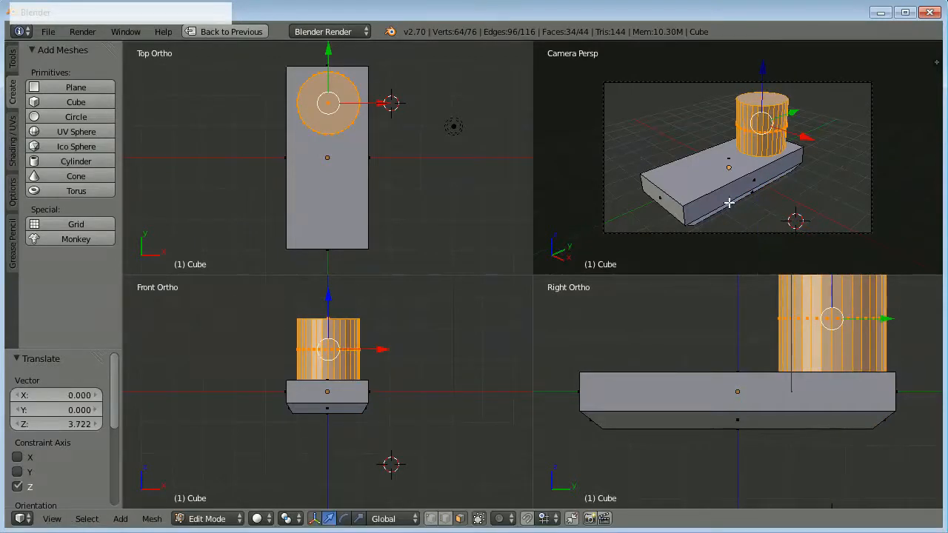
Flatten the cylinder to about 0.32 along Z and scale it uniformly to about 0.9.
key("s")
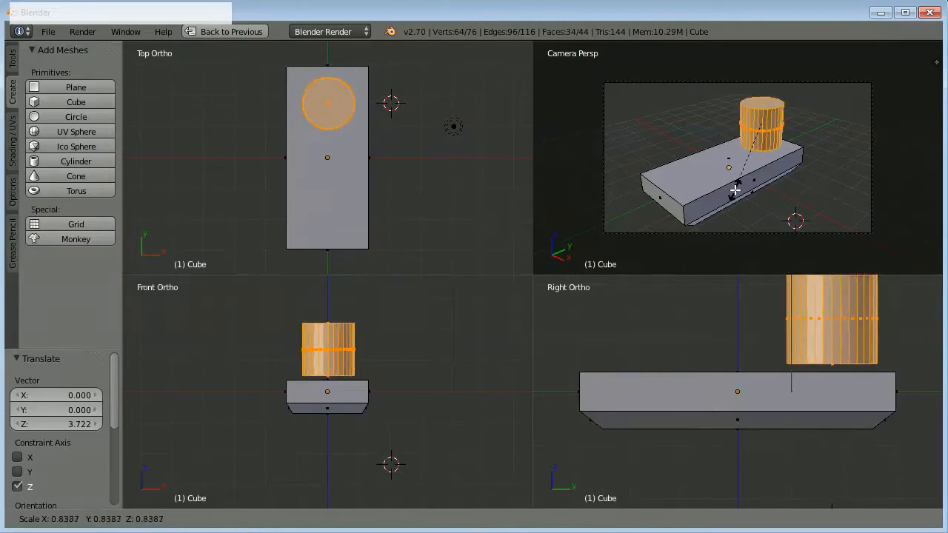
key("z")
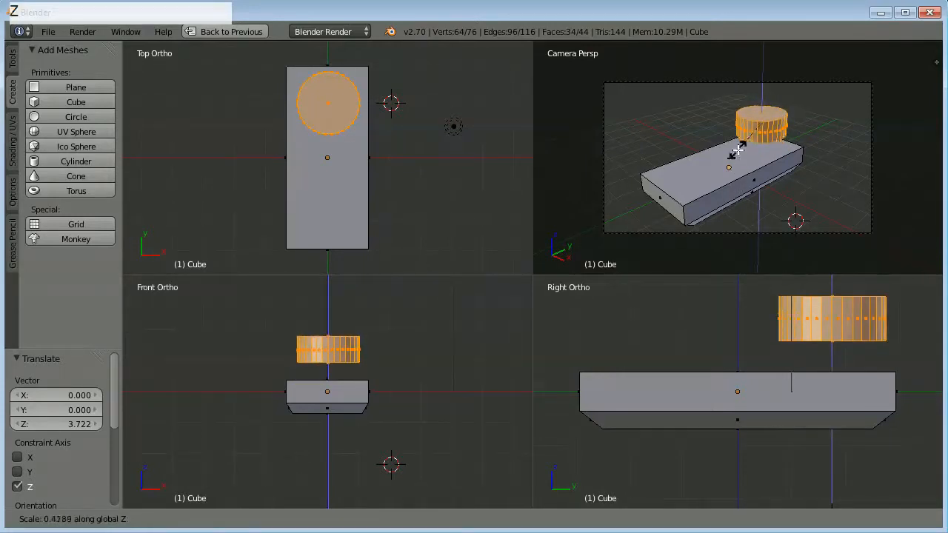
left_click(738, 138)
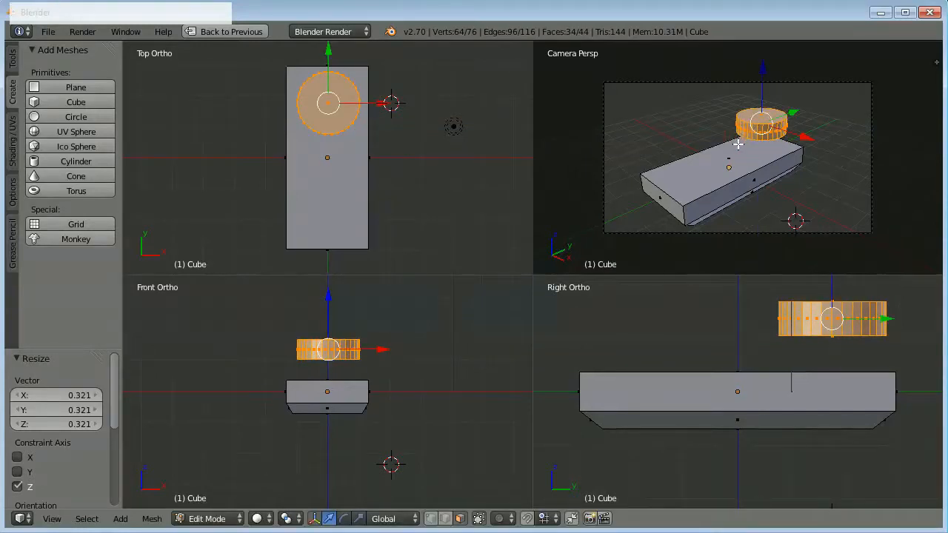
key("s")
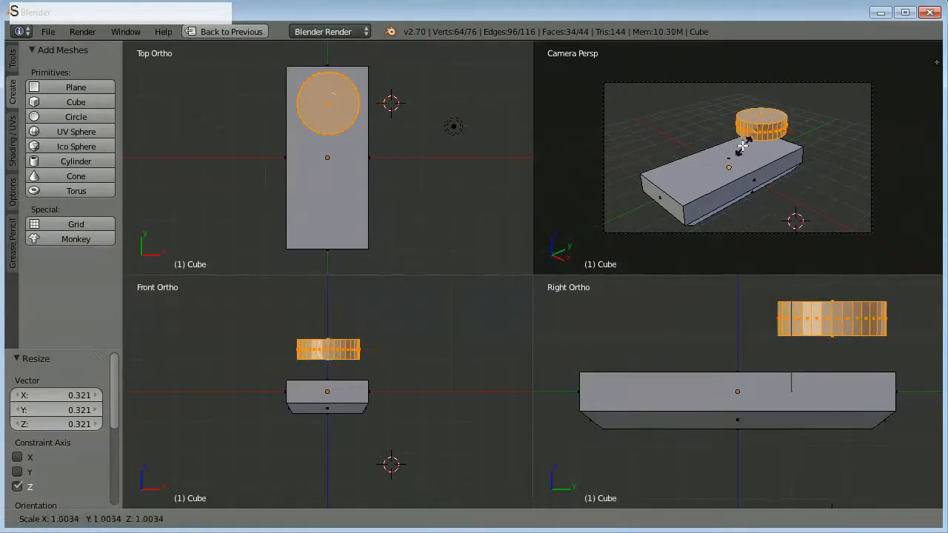
left_click(750, 148)
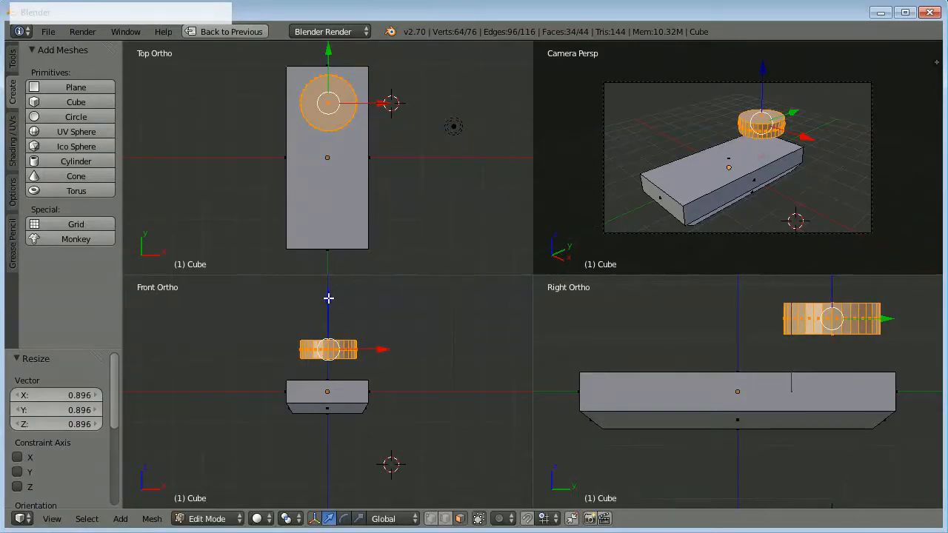
Lower the flattened cylinder about 0.72 units along Z to rest on the slab's top face.
left_click_drag(329, 297, 333, 319)
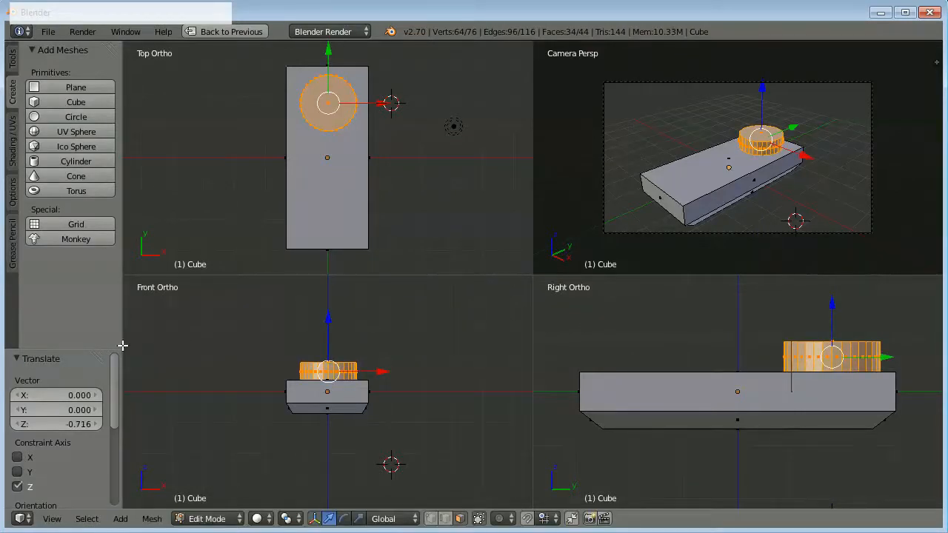
left_click_drag(114, 378, 122, 400)
scroll(600, 340, "down", 1)
scroll(610, 340, "up", 1)
scroll(627, 348, "down", 1)
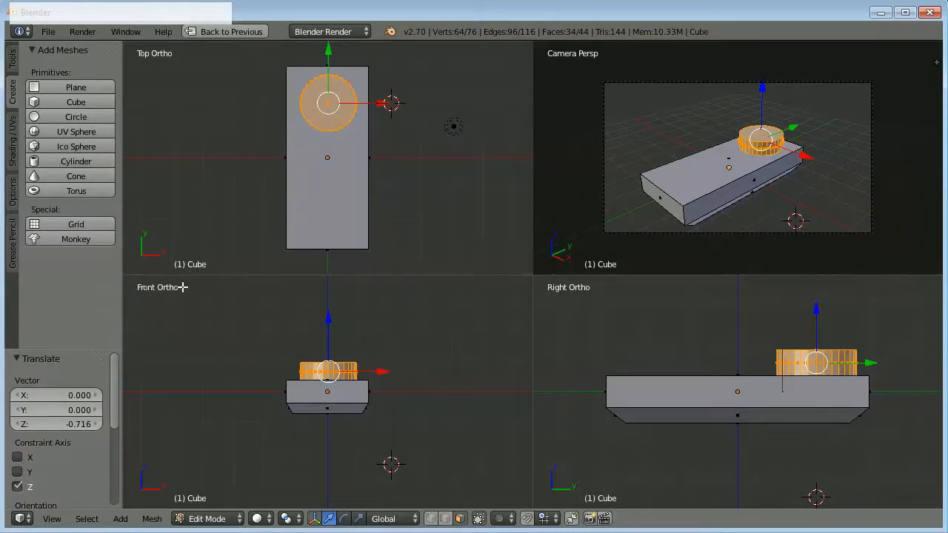
Center the cylinder across the slab's width by setting its median X to 0.
key("t")
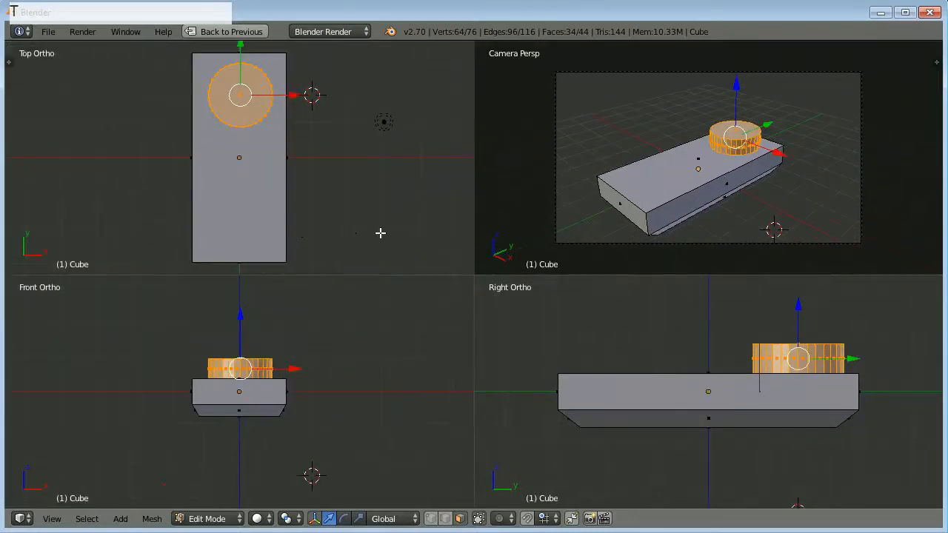
key("n")
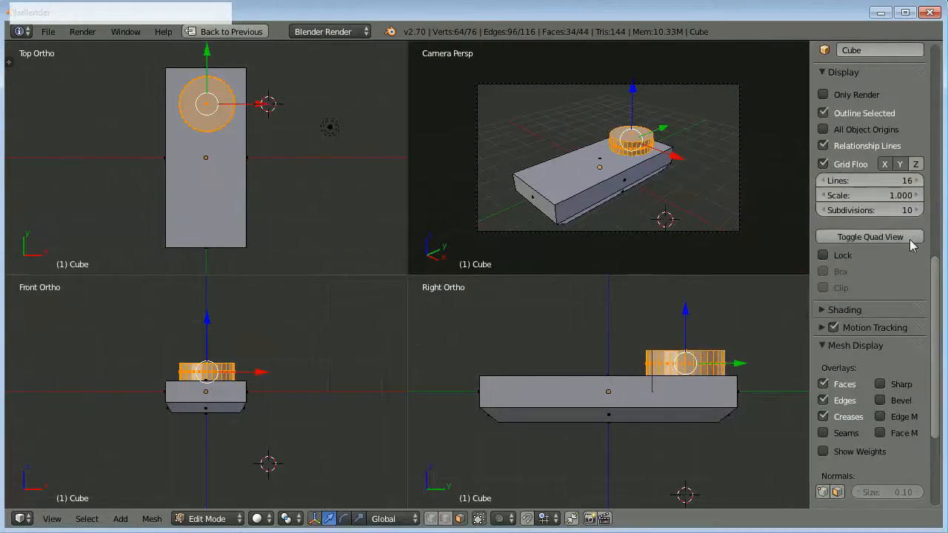
left_click_drag(934, 282, 943, 59)
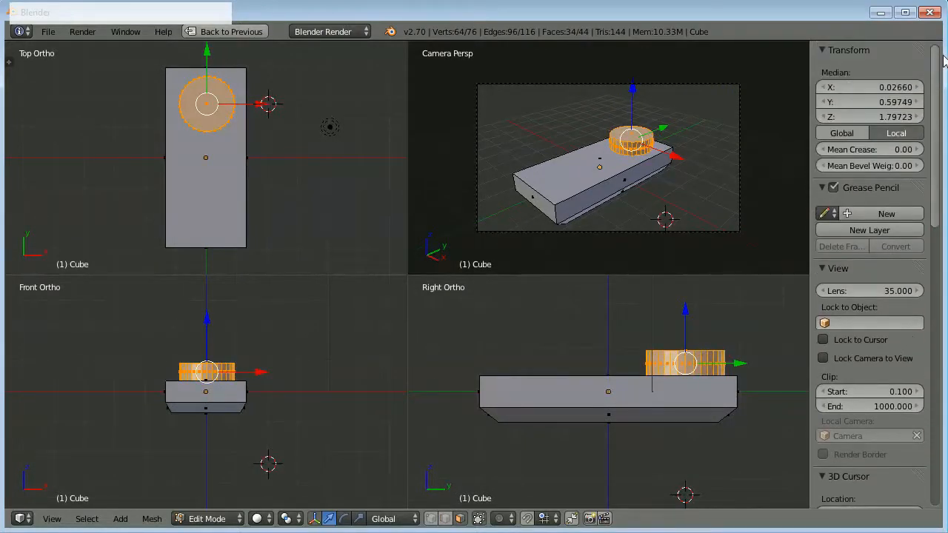
left_click(850, 87)
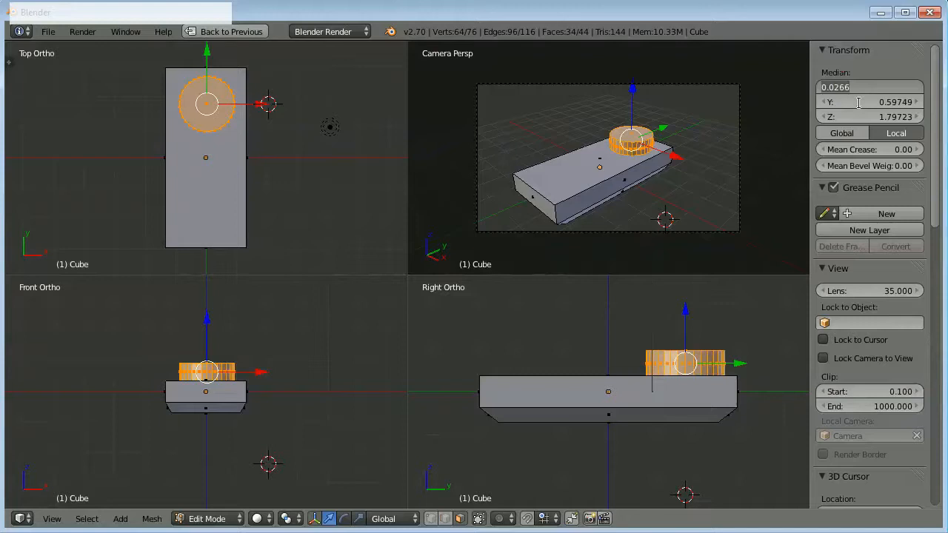
left_click(860, 101)
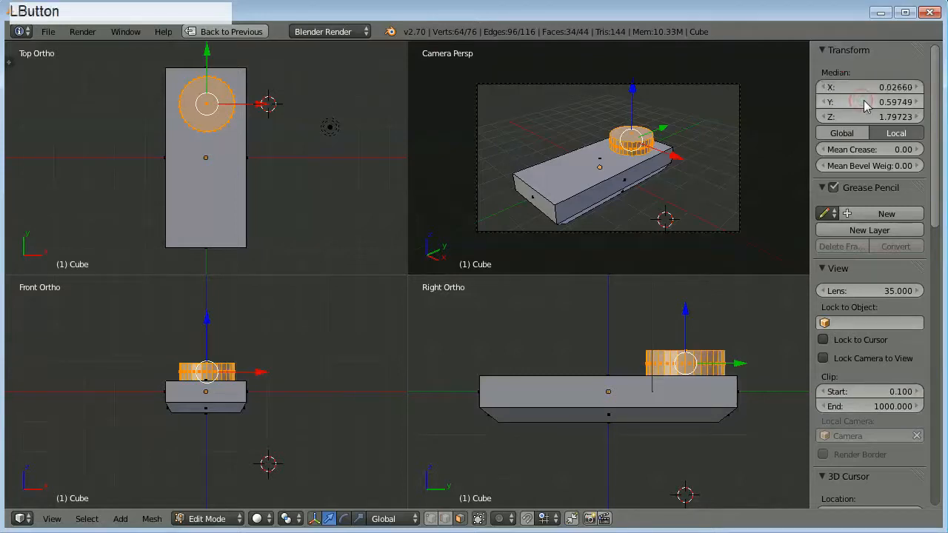
left_click(863, 89)
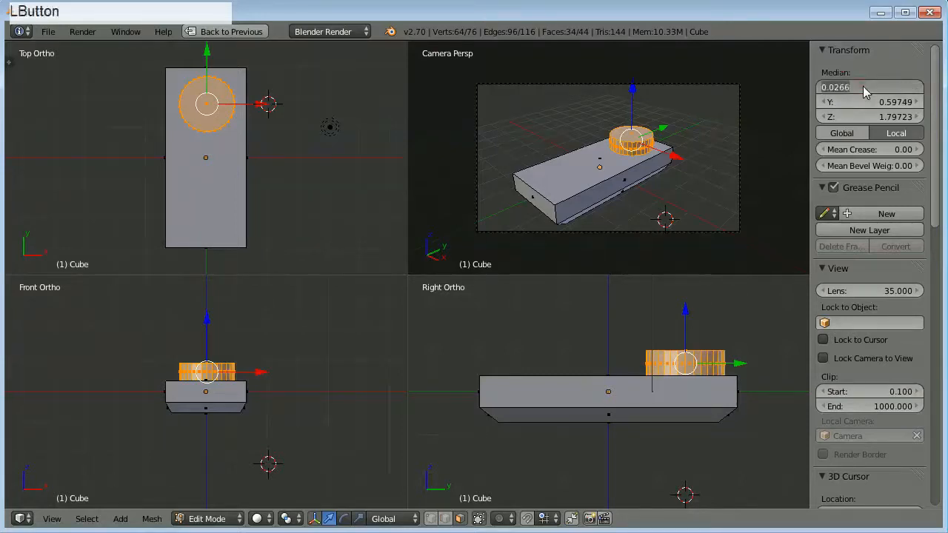
type("0")
key("Return")
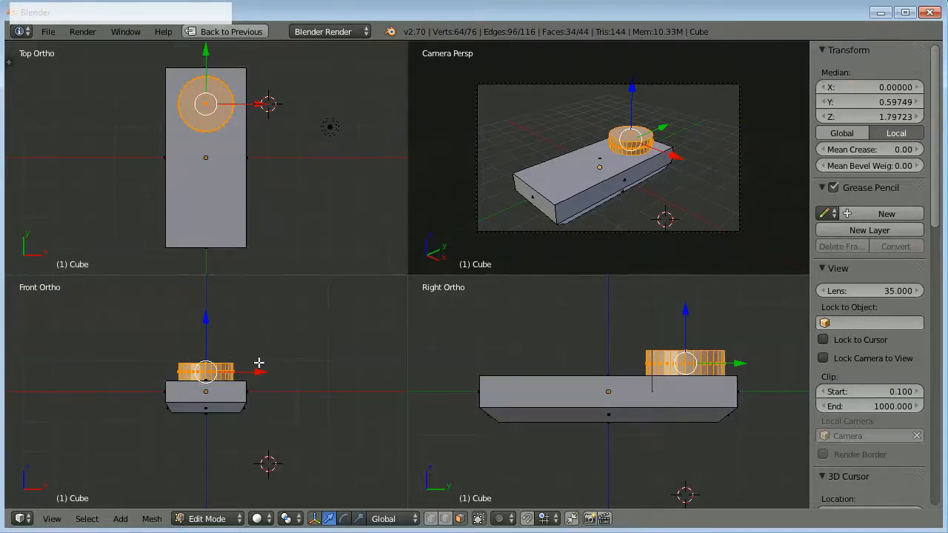
Try to select the cylinder separately from the slab in Object Mode, and return to Edit Mode.
key("Tab")
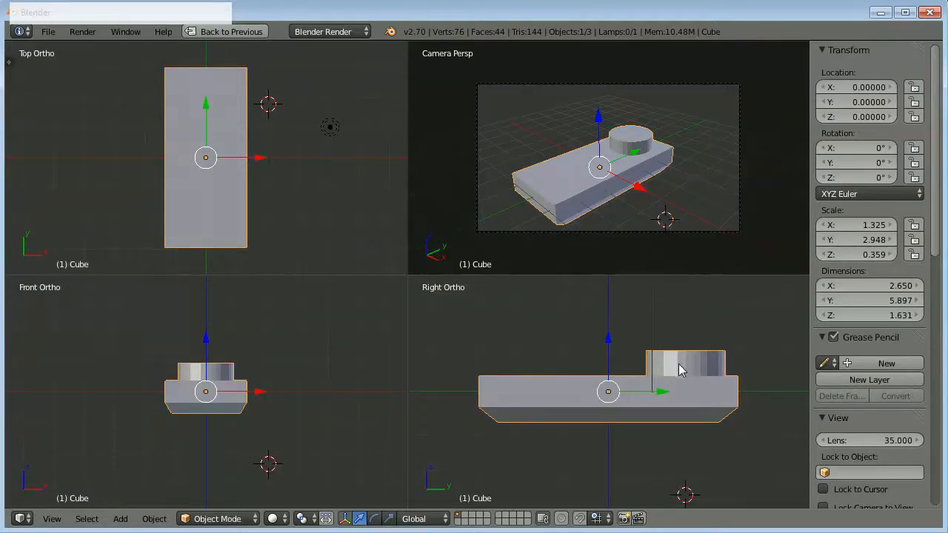
right_click_drag(683, 376, 642, 338)
right_click(644, 339)
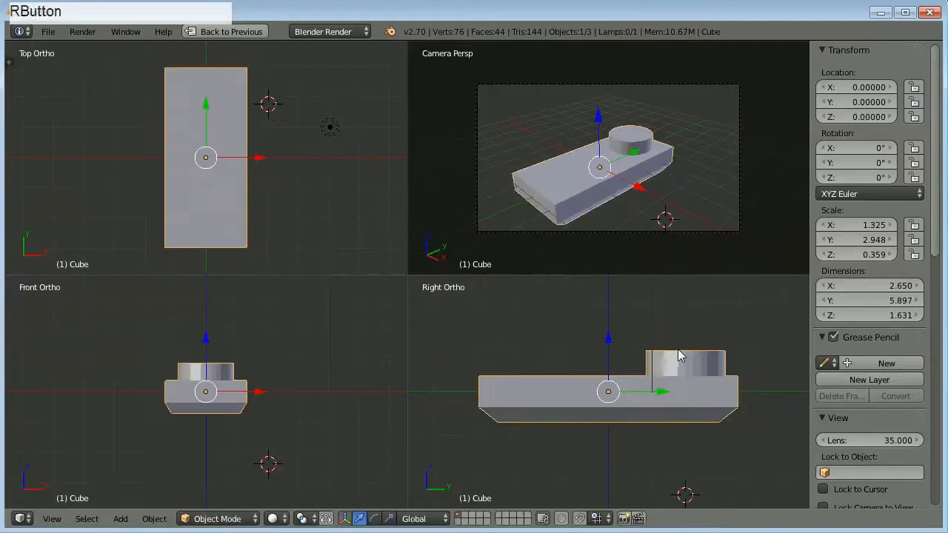
scroll(582, 134, "up", 2)
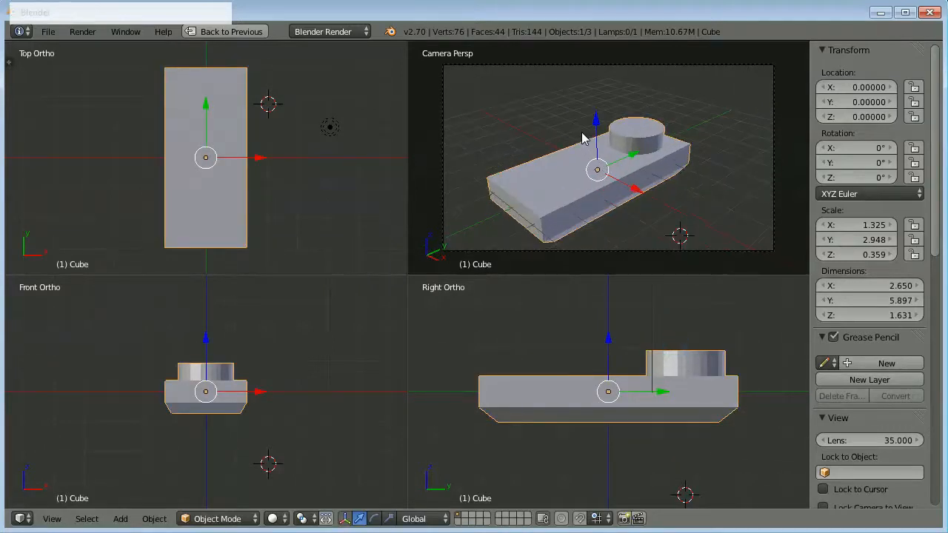
scroll(641, 143, "down", 2)
key("Tab")
Switch to wireframe shading and raise the cylinder about 0.25 units off the slab.
key("n")
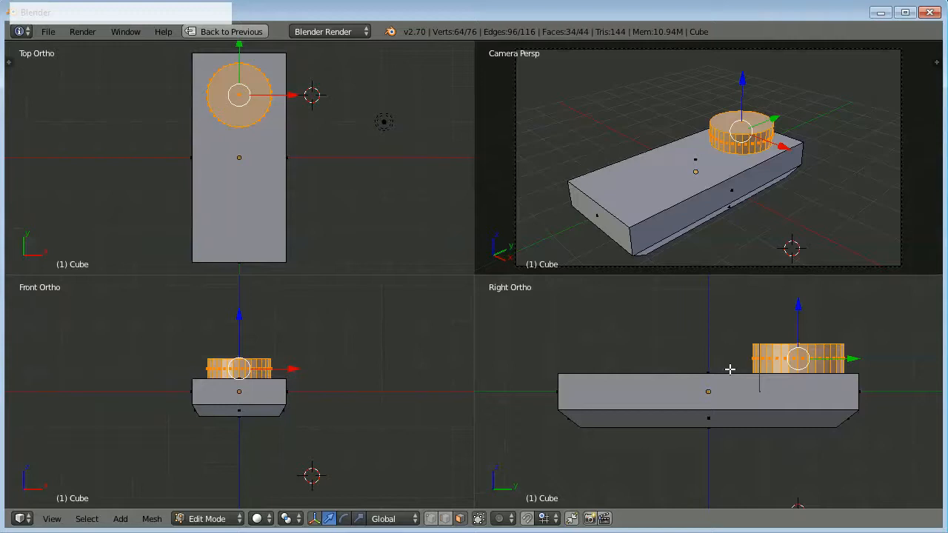
key("z")
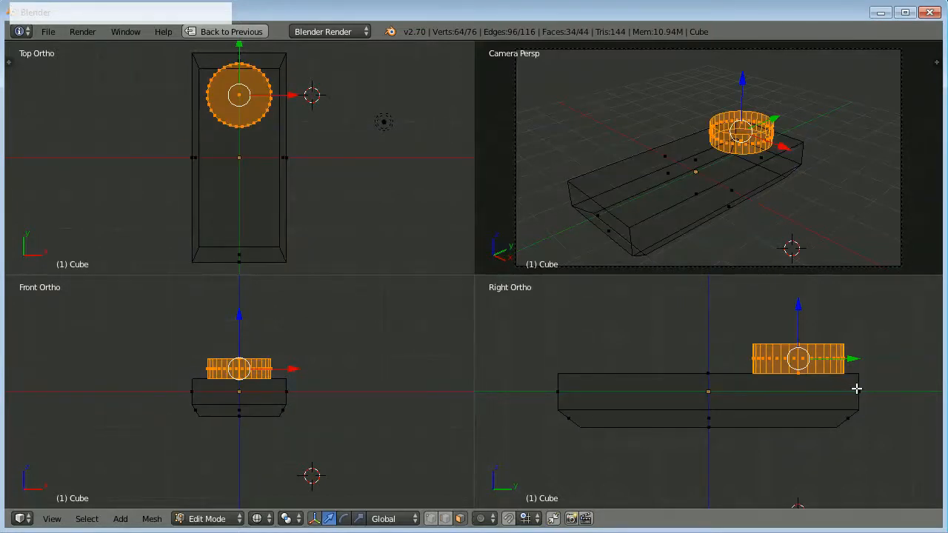
scroll(856, 388, "up", 2)
scroll(857, 388, "down", 2)
scroll(801, 366, "up", 2)
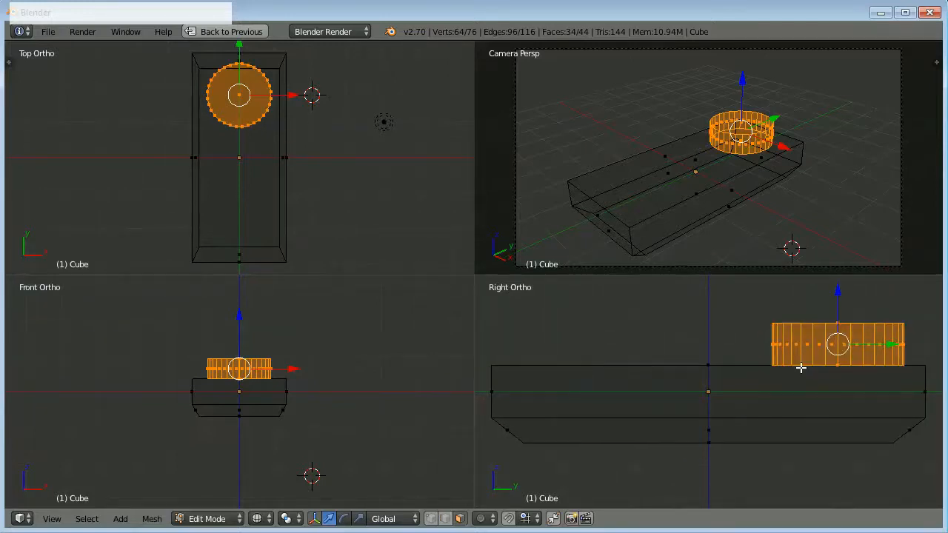
scroll(801, 368, "down", 1)
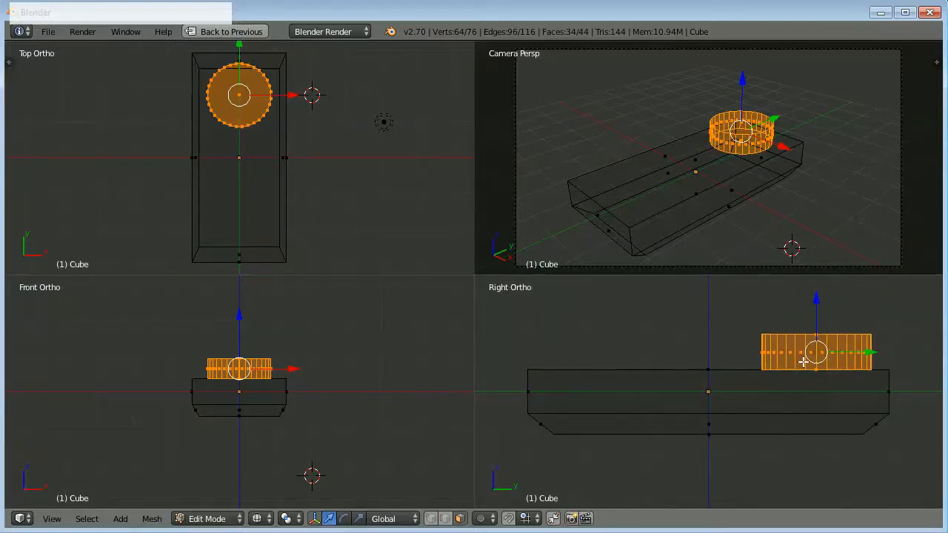
key("g")
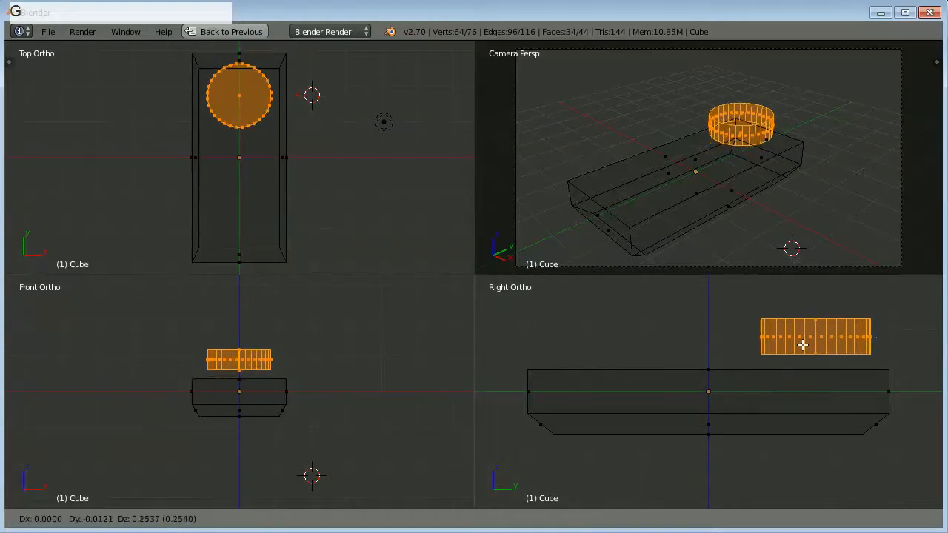
left_click(802, 345)
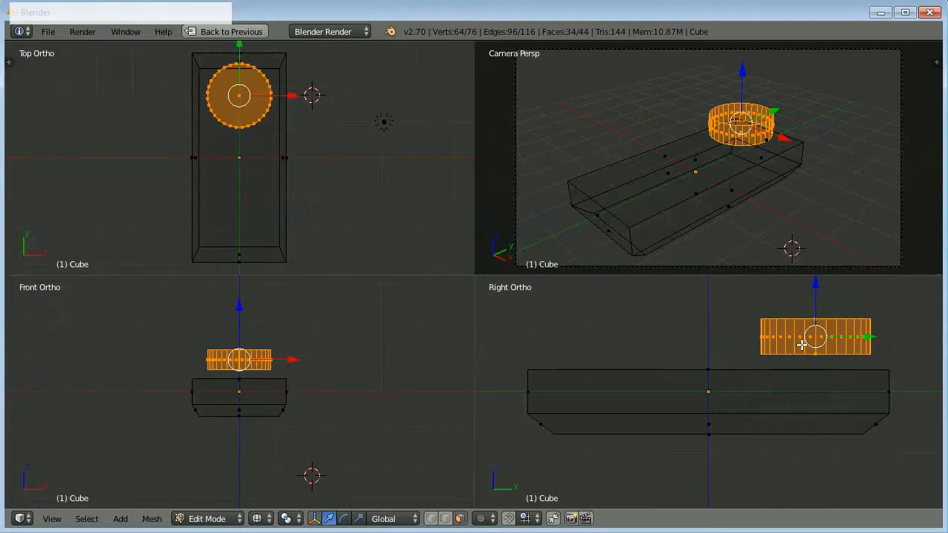
Separate the selected cylinder from the slab's mesh into its own object.
key("f")
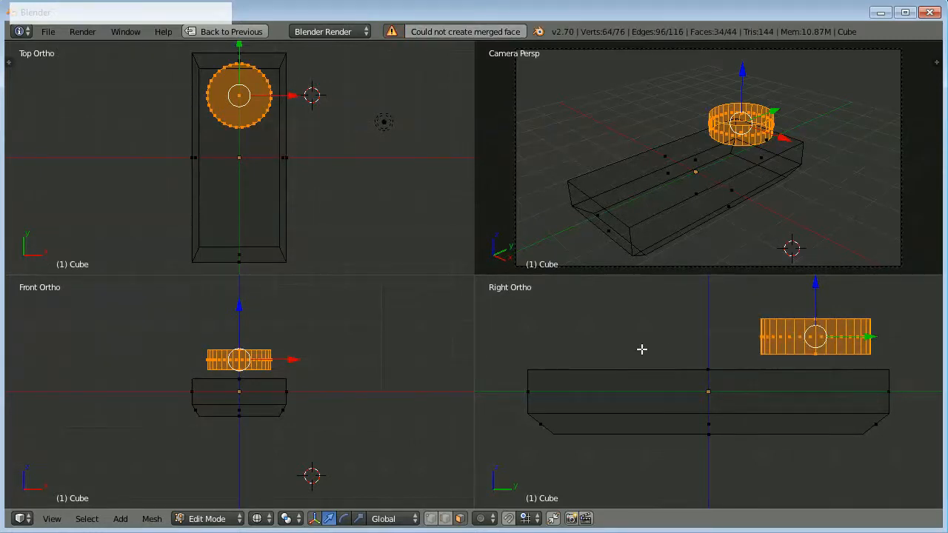
key("p")
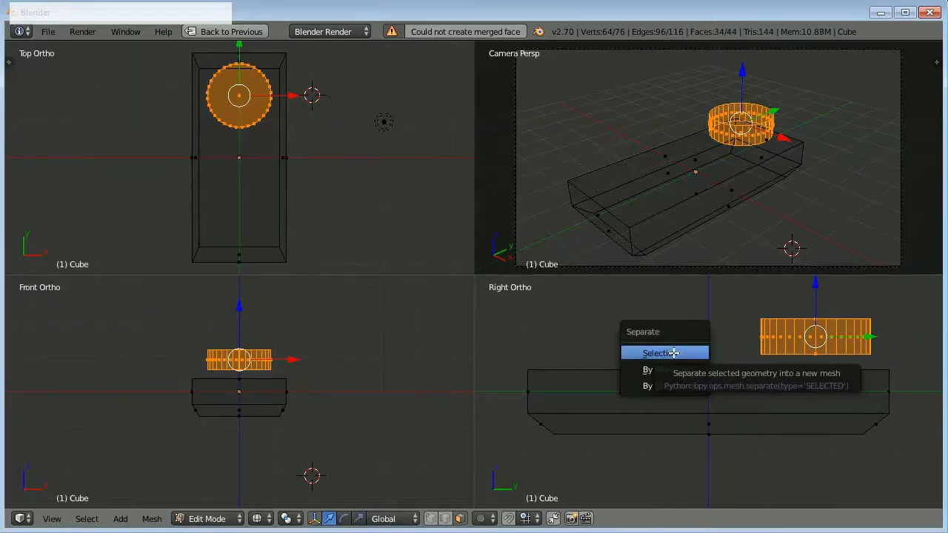
left_click(667, 353)
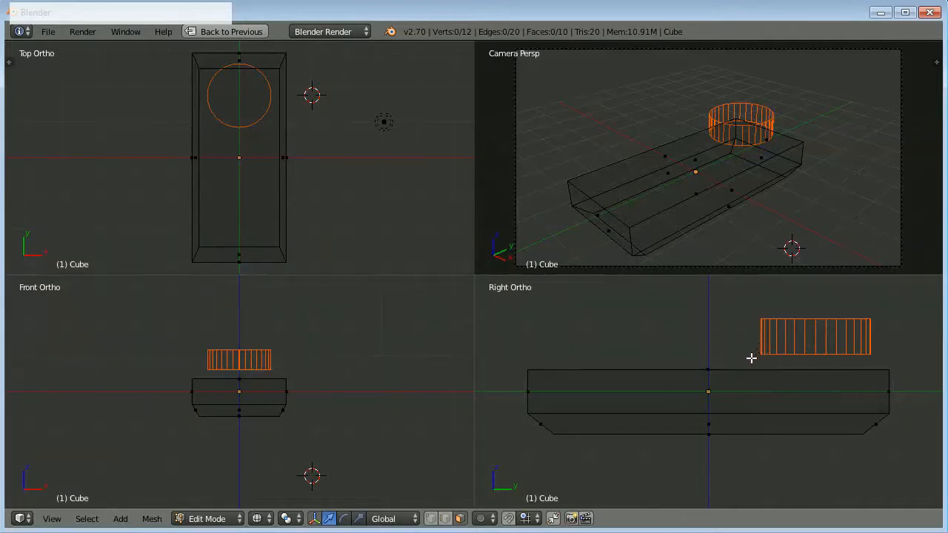
Return to Object Mode in solid shading, select only the separated cylinder and raise it about 1.38 units along Z.
key("z")
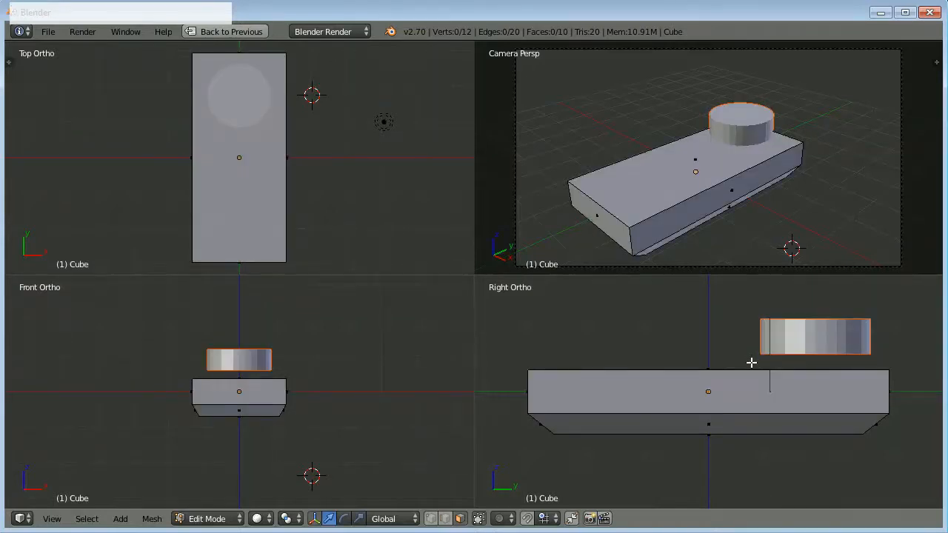
key("Tab")
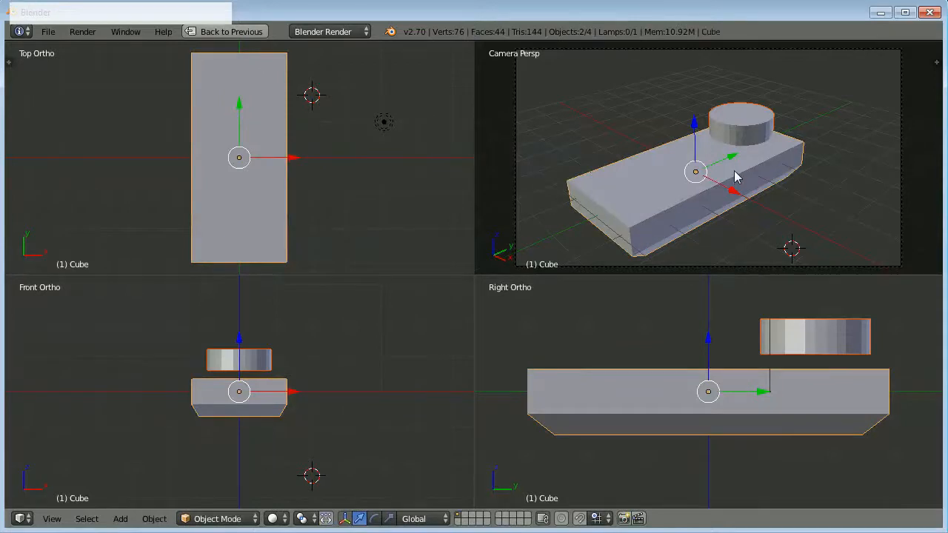
right_click(804, 335)
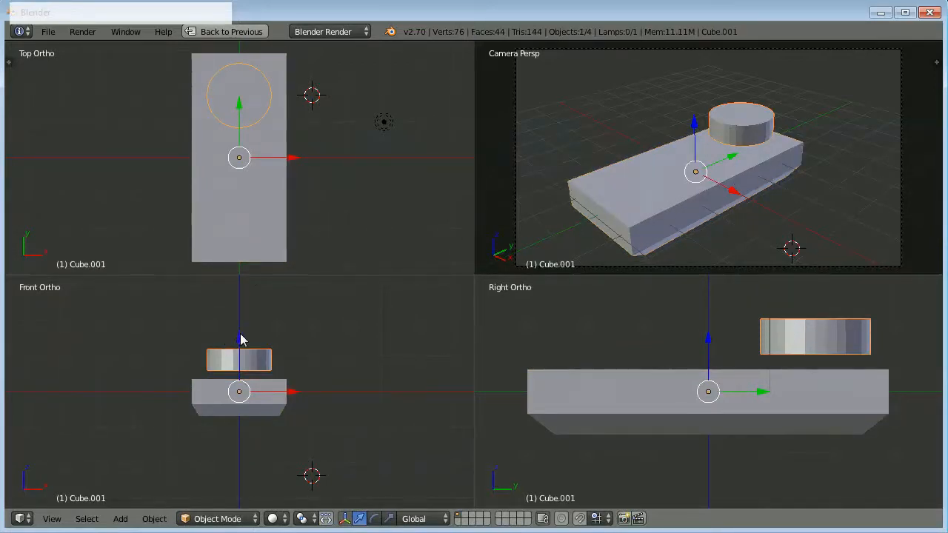
left_click_drag(241, 340, 249, 298)
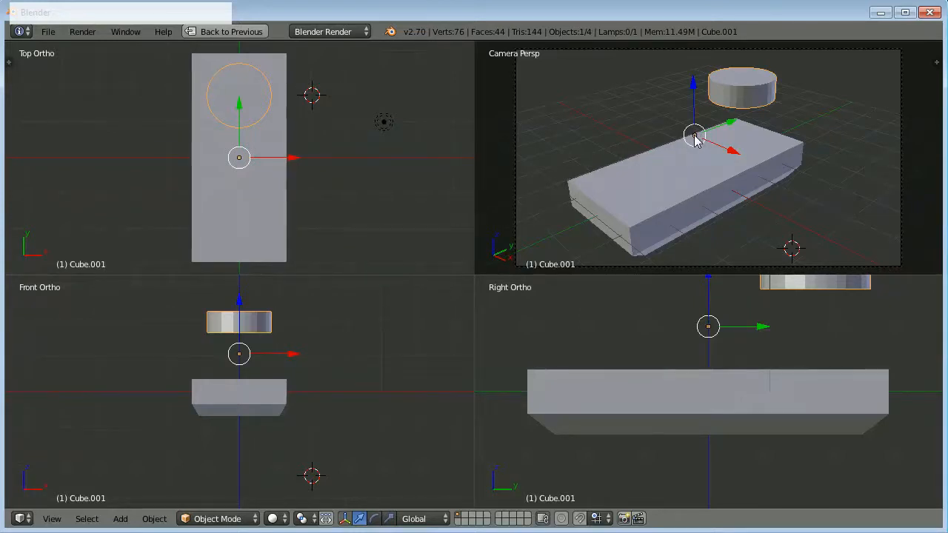
scroll(695, 141, "down", 1)
scroll(694, 140, "up", 1)
left_click(885, 527)
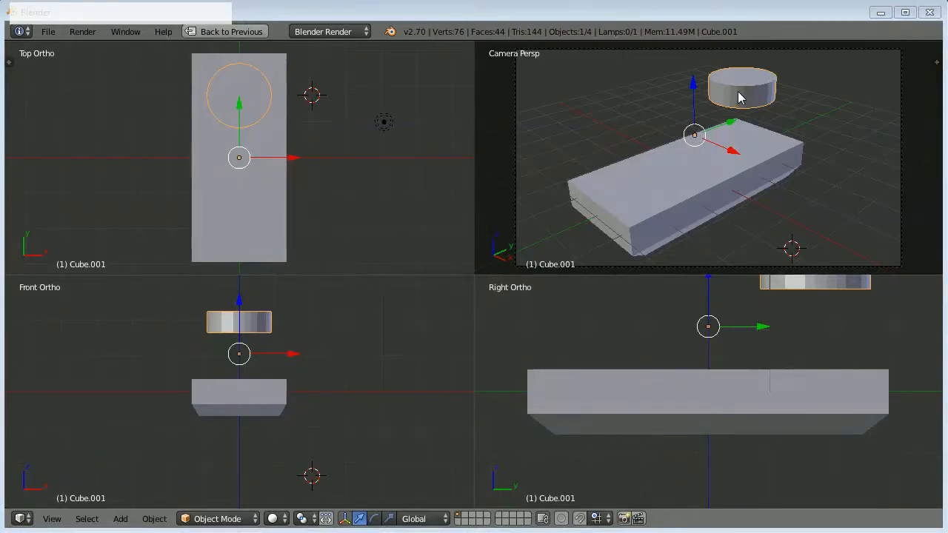
key("t")
left_click(390, 31)
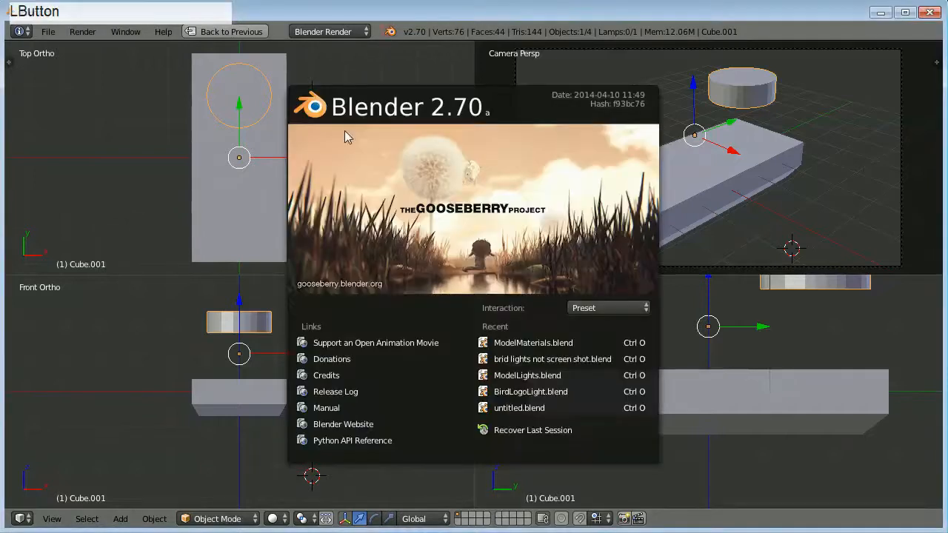
left_click(169, 222)
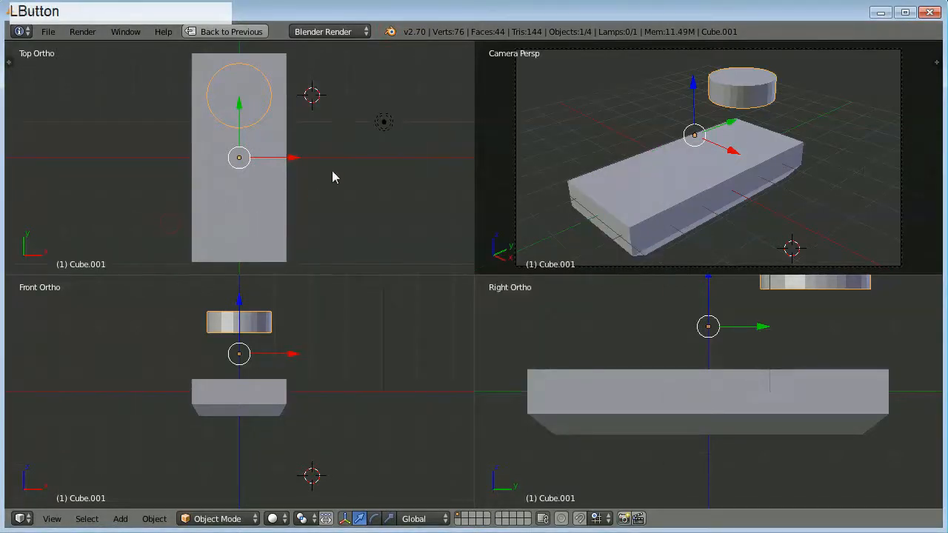
Set the cylinder's origin to its geometry from the object tools.
key("t")
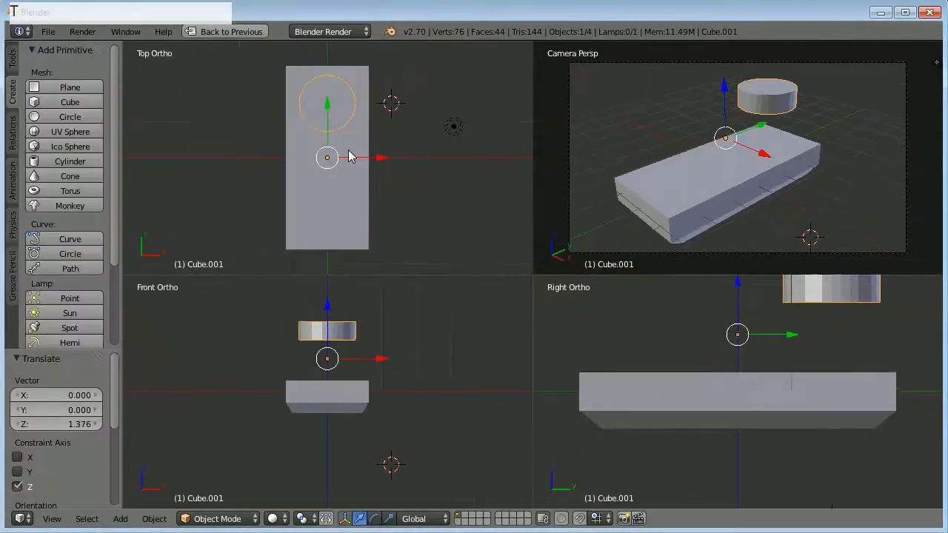
left_click(12, 60)
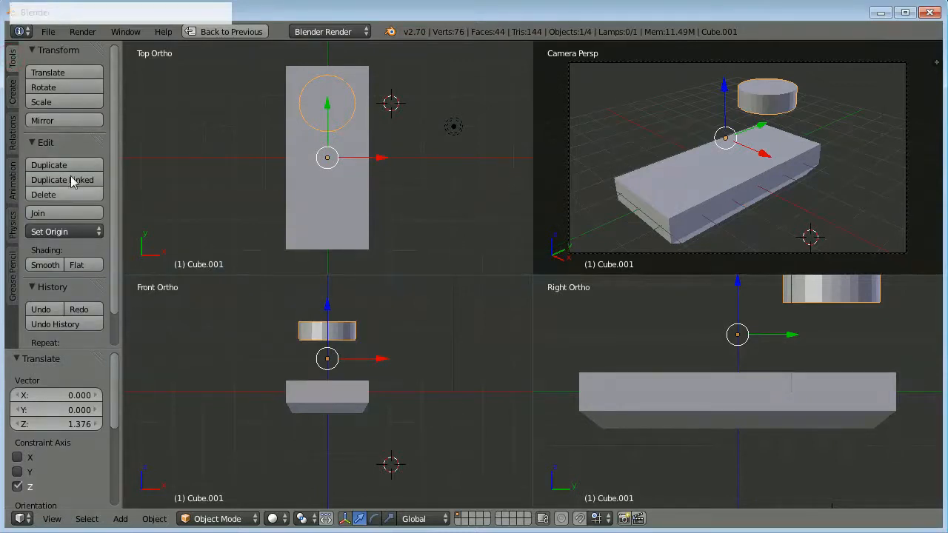
left_click(86, 234)
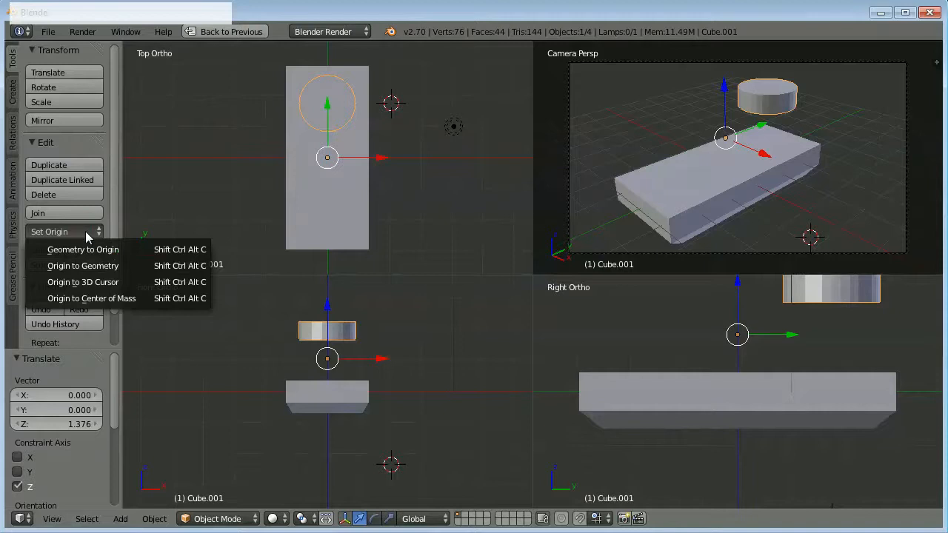
left_click(104, 268)
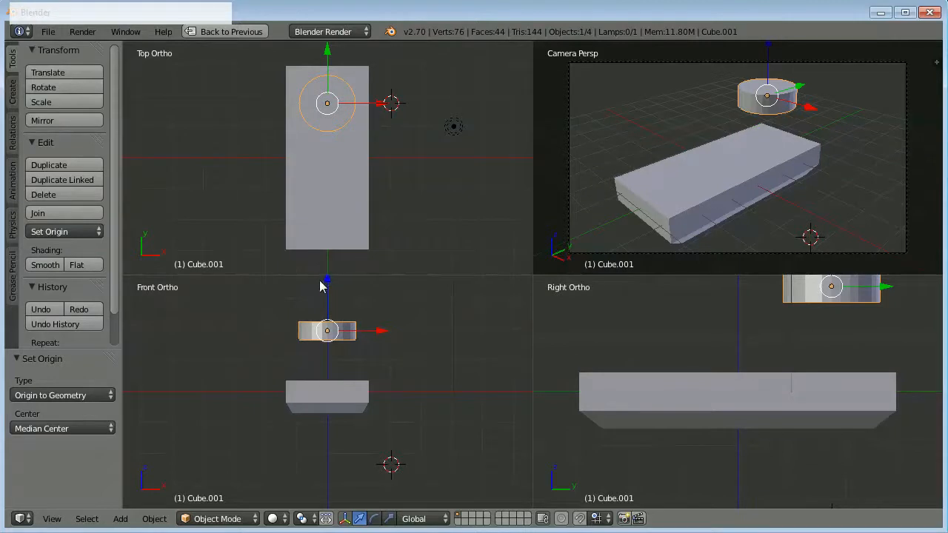
Lower the cylinder about 1.34 units along Z so it rests on top of the slab.
left_click_drag(328, 282, 333, 322)
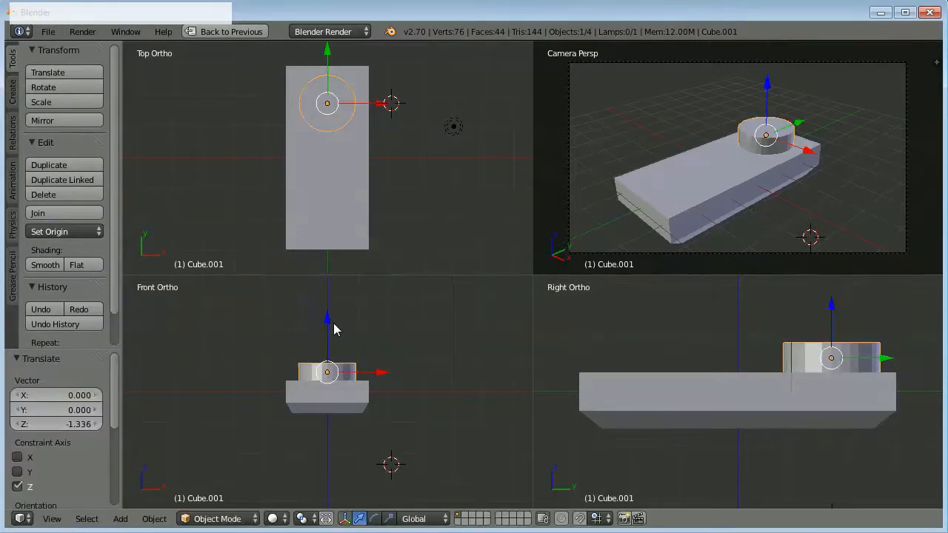
left_click(732, 340)
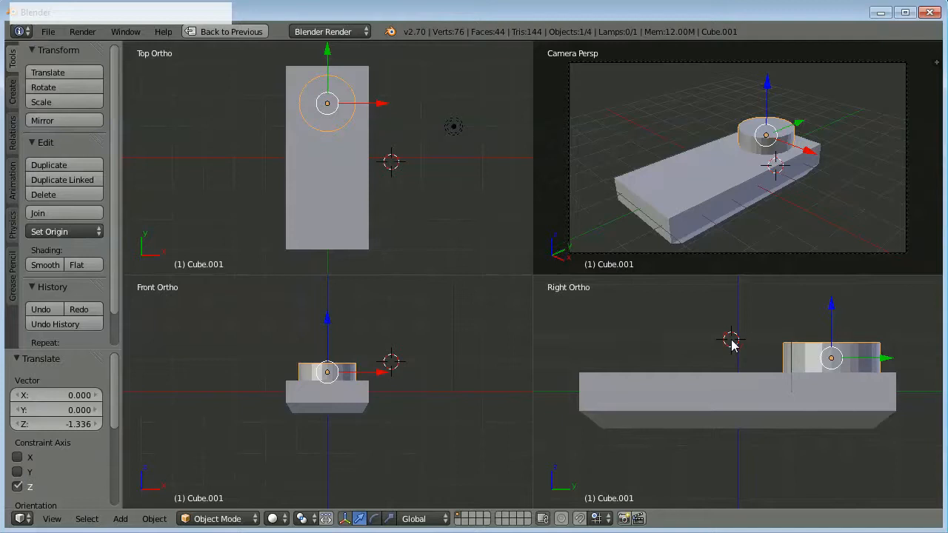
Extrude the cylinder's top face upward about 0.14 units and scale it to about 0.77 to form a sloped rim.
key("Tab")
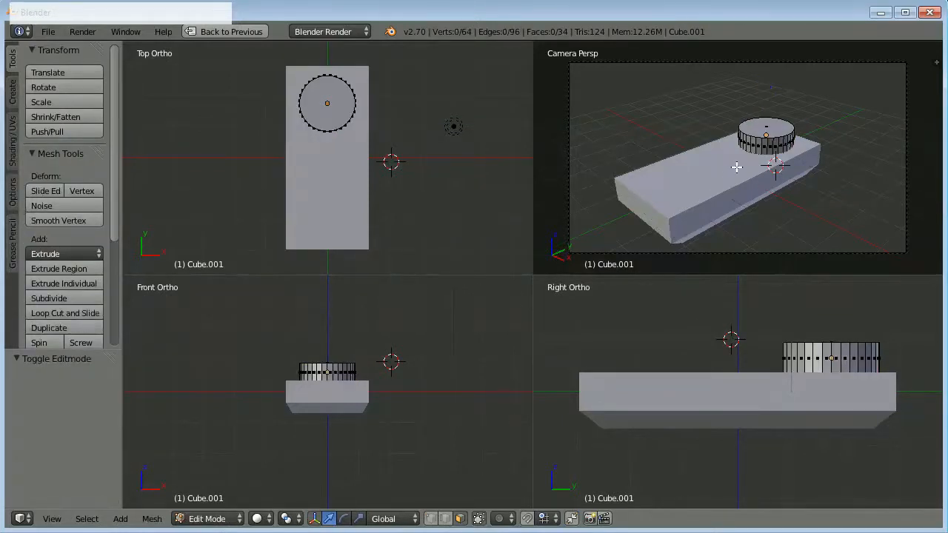
right_click(771, 134)
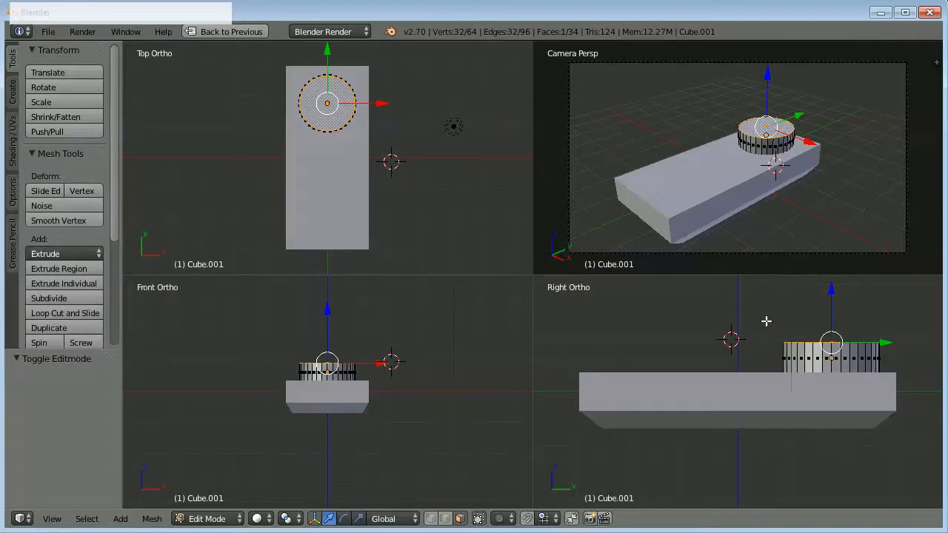
scroll(826, 348, "up", 3)
middle_click_drag(840, 367, 727, 440, "shift")
scroll(751, 399, "up", 2)
scroll(727, 441, "up", 1)
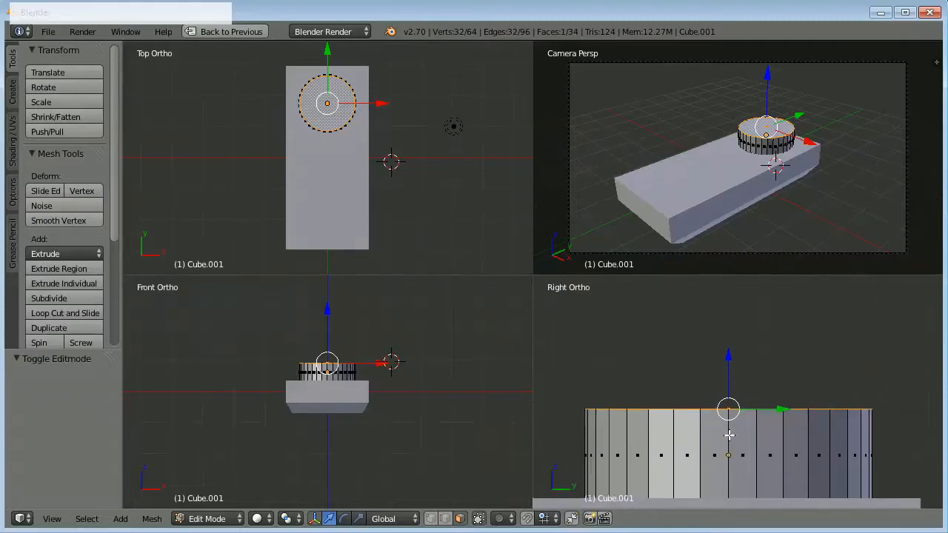
key("e")
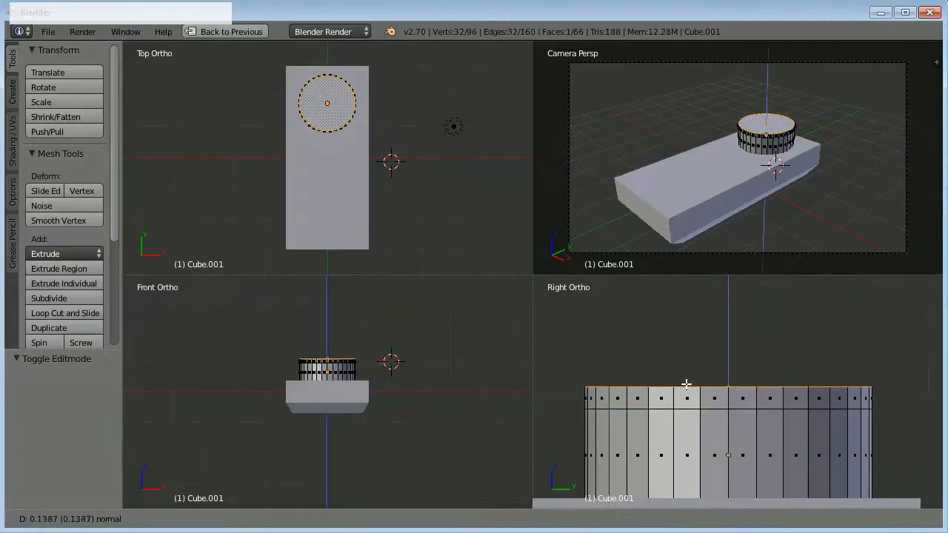
left_click(687, 384)
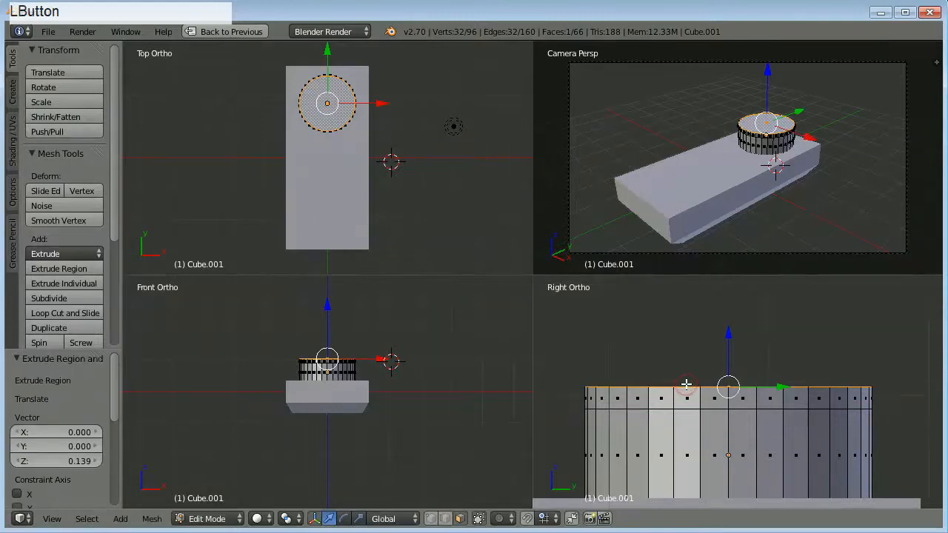
key("s")
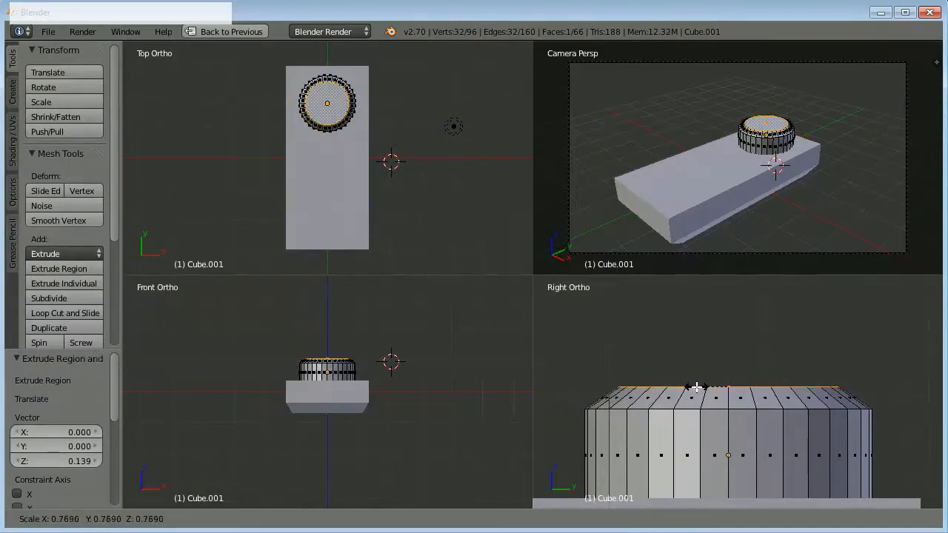
left_click(695, 387)
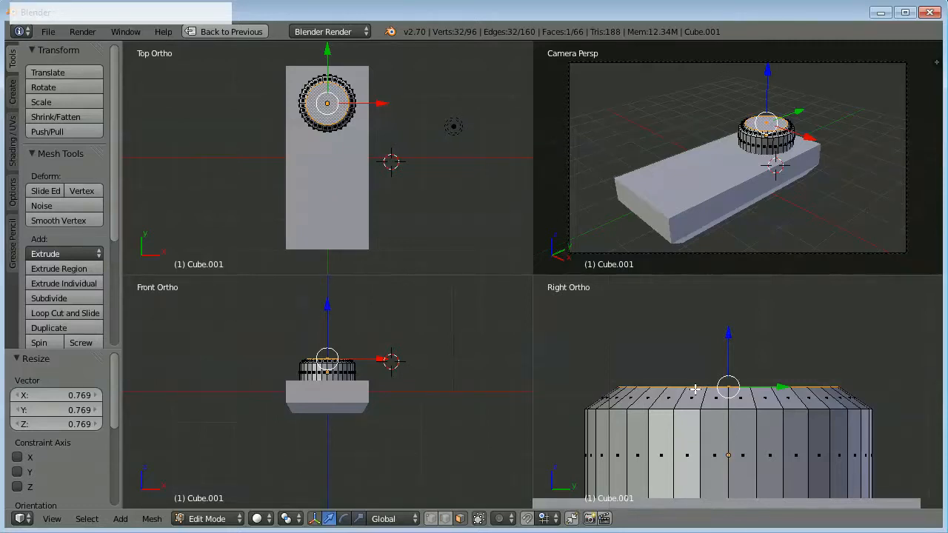
Try extruding the cylinder's narrowed top face upward about 0.32 units, and undo that extrusion.
key("e")
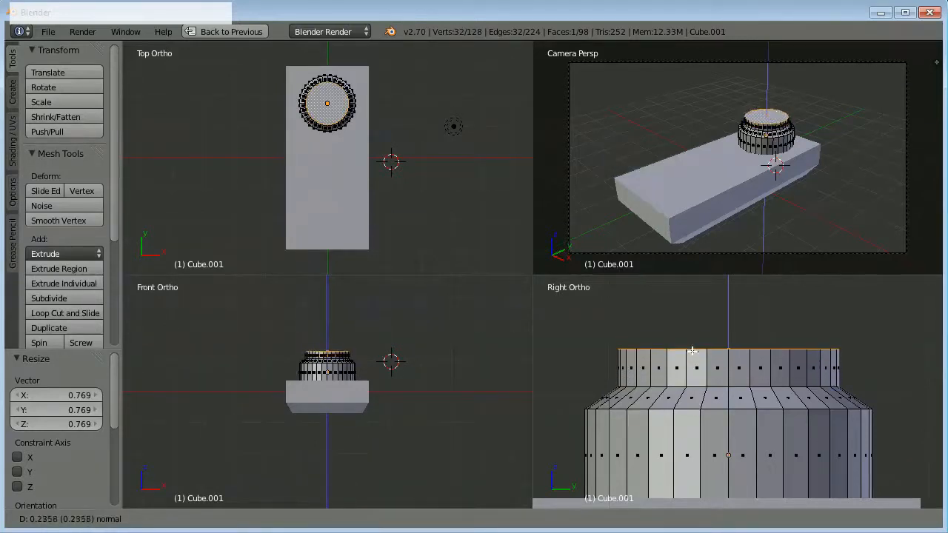
left_click(694, 338)
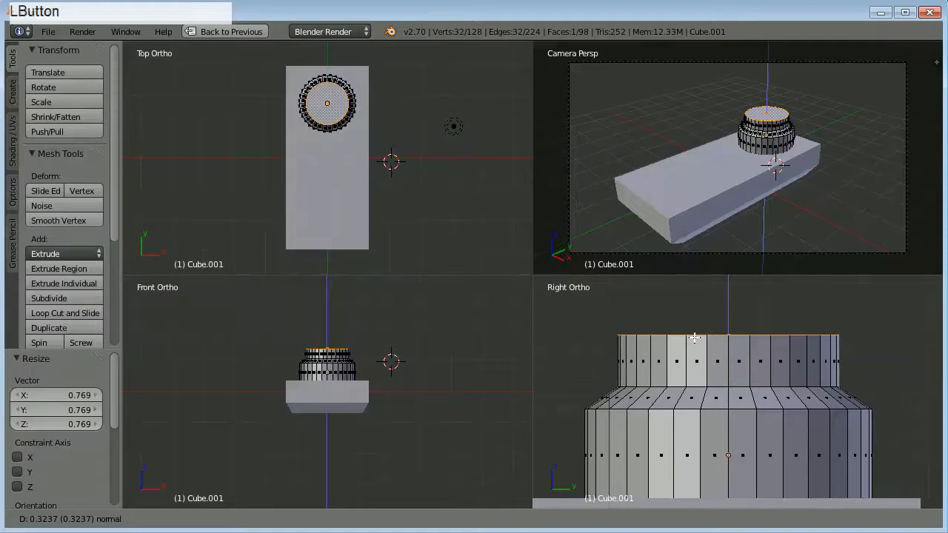
key("ctrl+z")
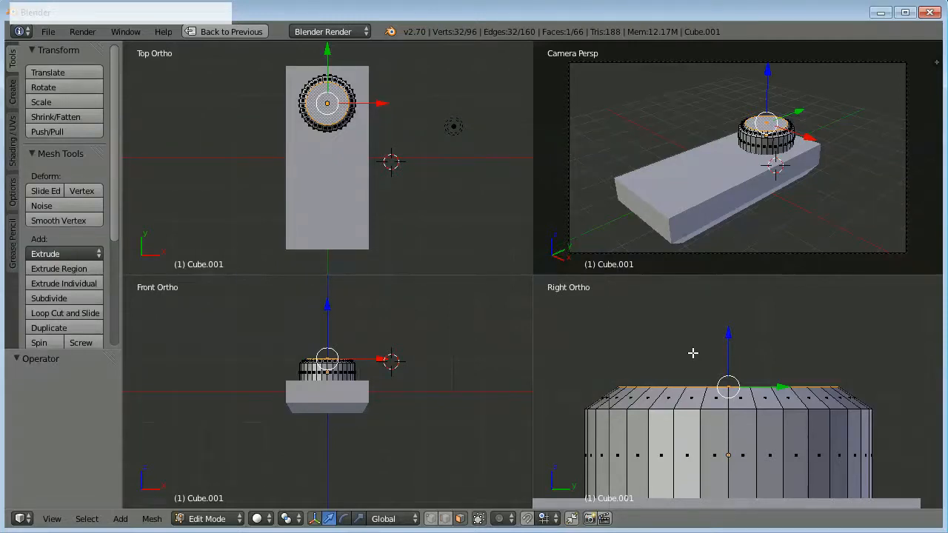
In wireframe shading, extrude the narrowed top face about 0.13 units down into the cylinder to form a recess.
key("z")
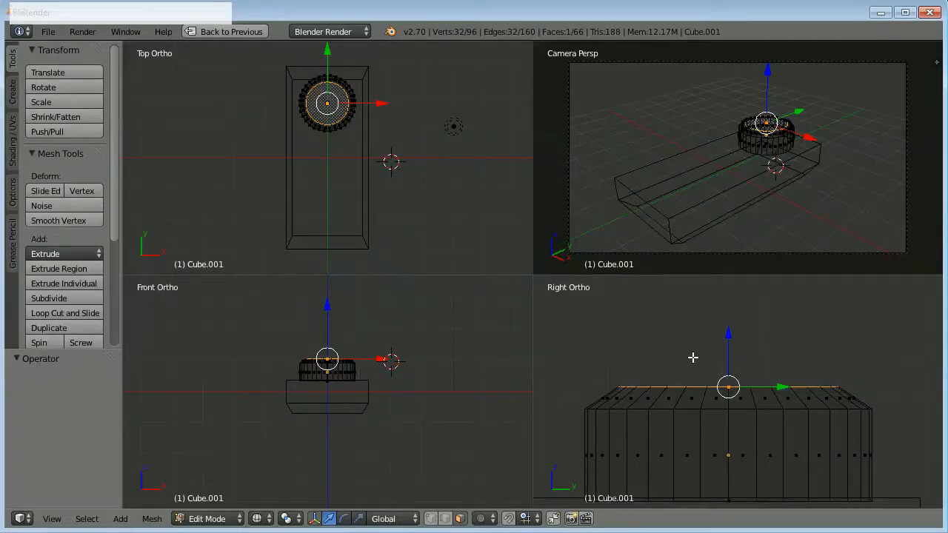
key("e")
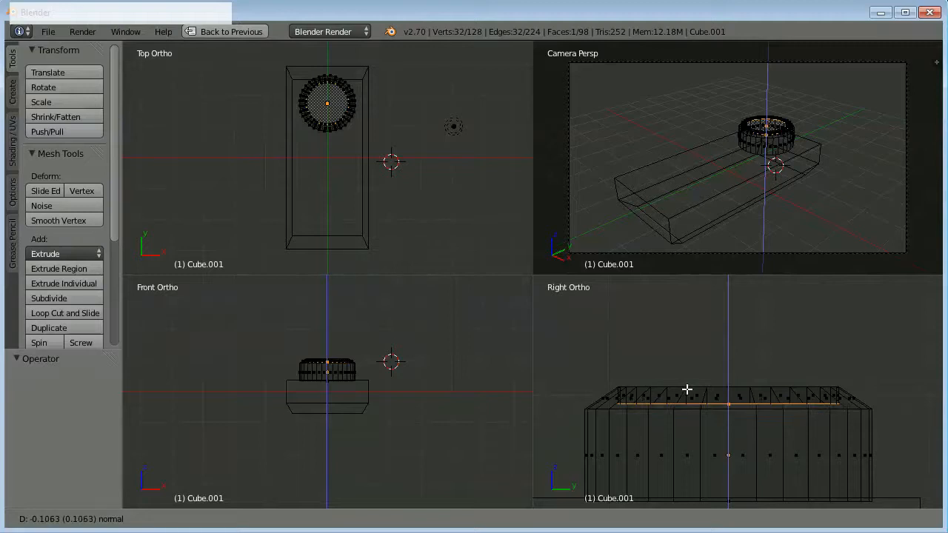
left_click(685, 394)
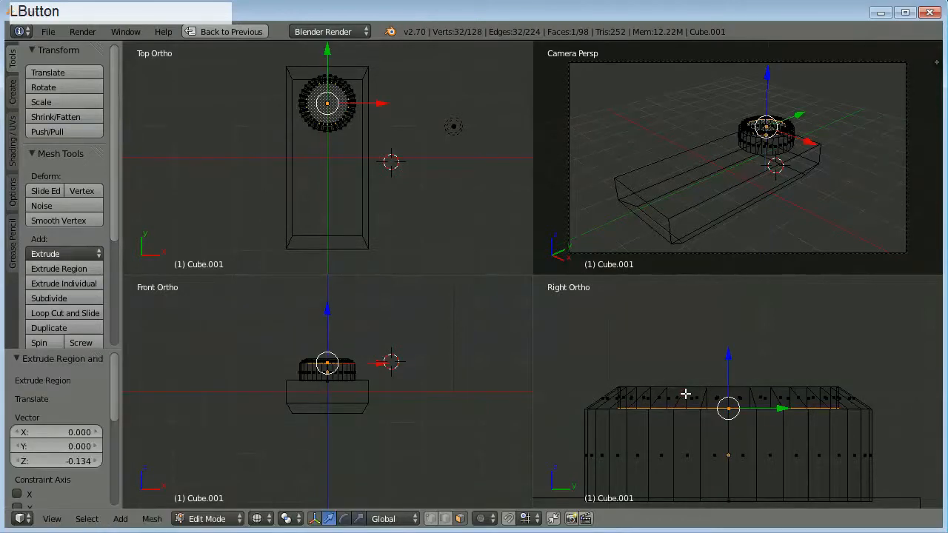
Inspect the cylinder's recessed top up close in the camera view with solid shading, and return to Object Mode.
scroll(777, 214, "up", 4)
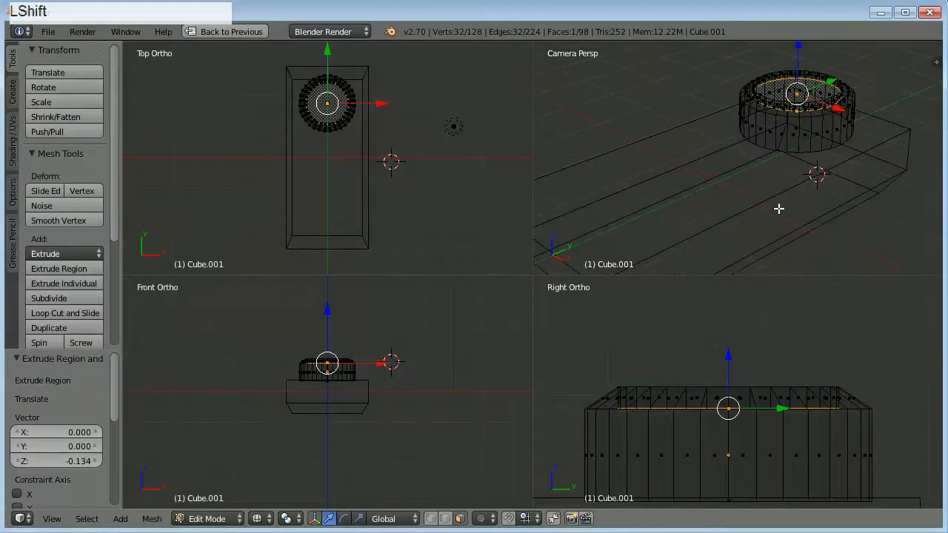
middle_click_drag(779, 207, 710, 273, "shift")
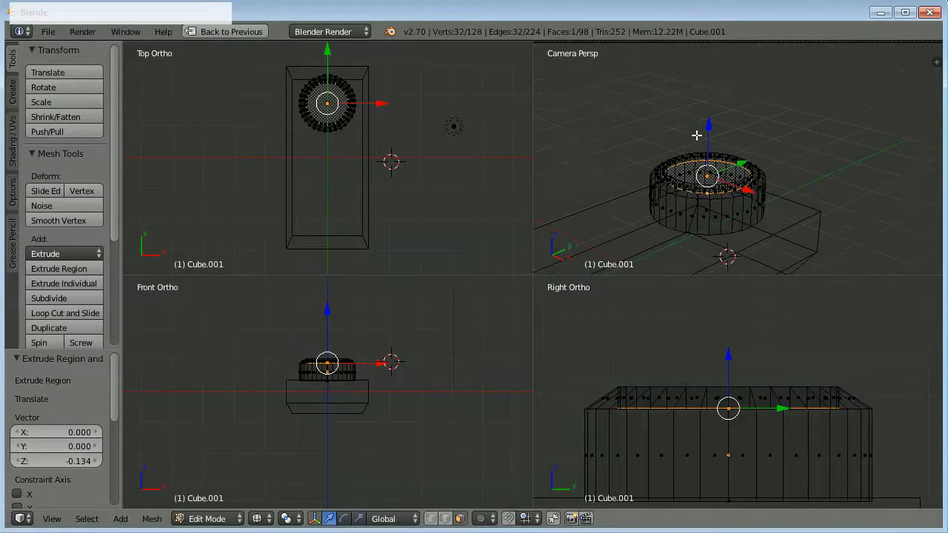
scroll(699, 140, "up", 2)
scroll(699, 140, "up", 2)
middle_click_drag(689, 154, 721, 111, "shift")
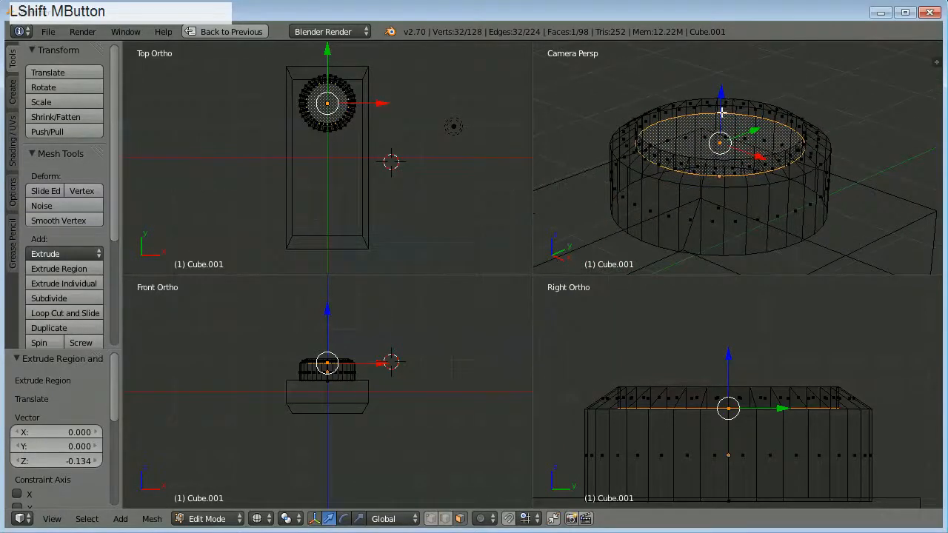
scroll(711, 166, "up", 1)
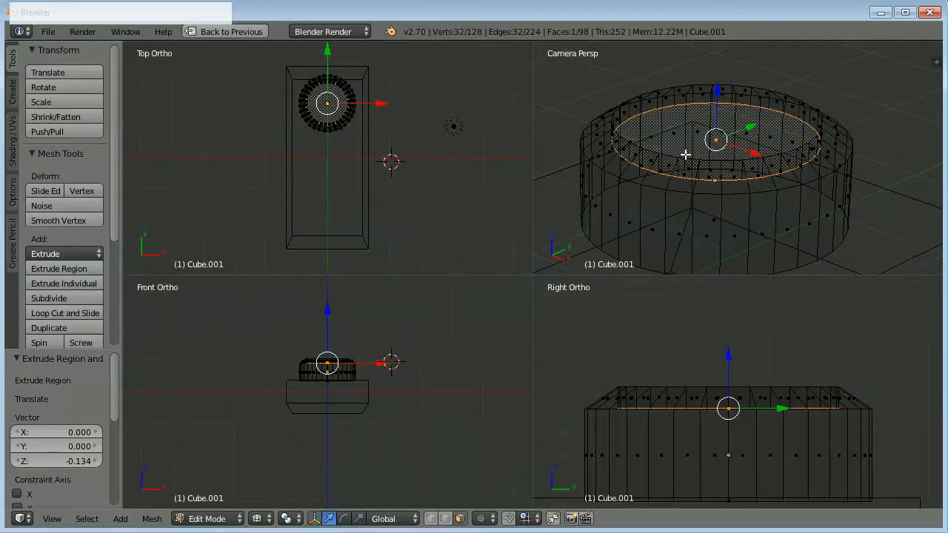
key("z")
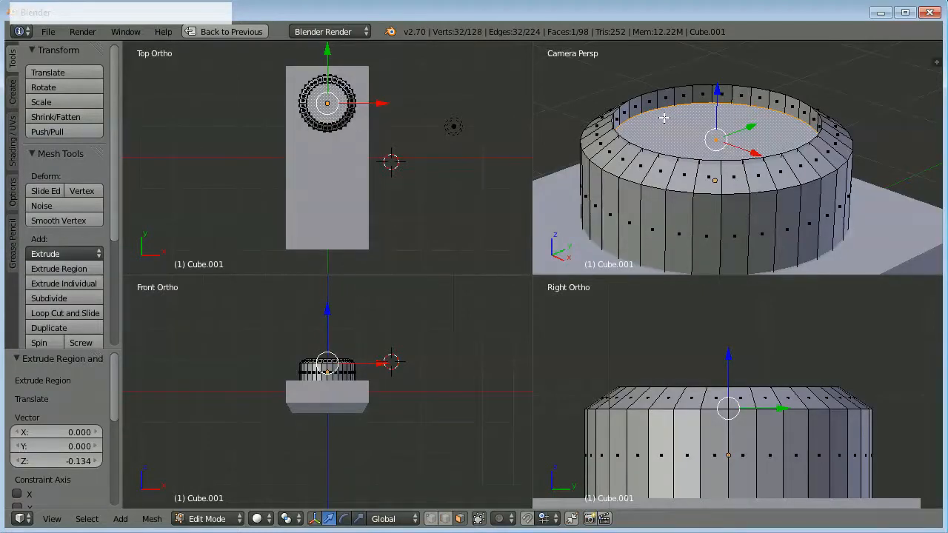
scroll(658, 139, "down", 5)
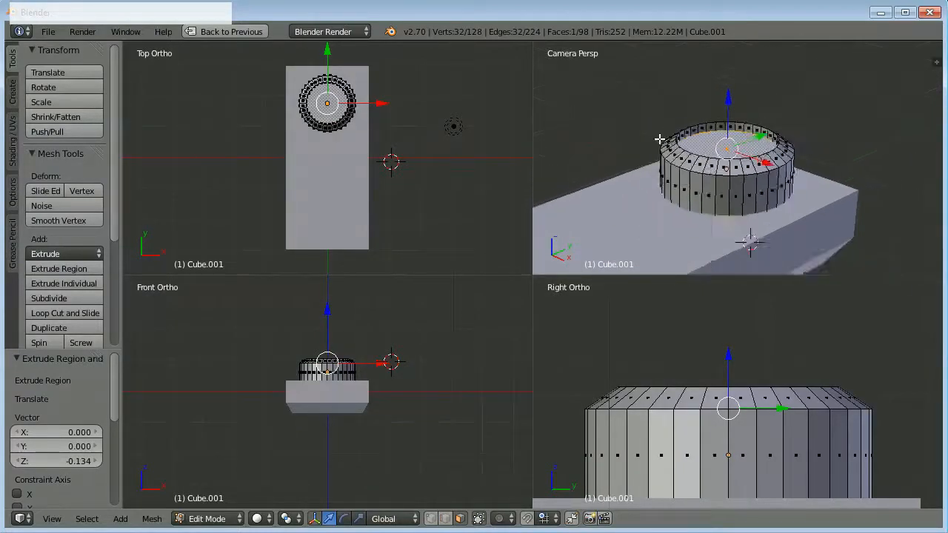
scroll(659, 141, "down", 1)
right_click(677, 197)
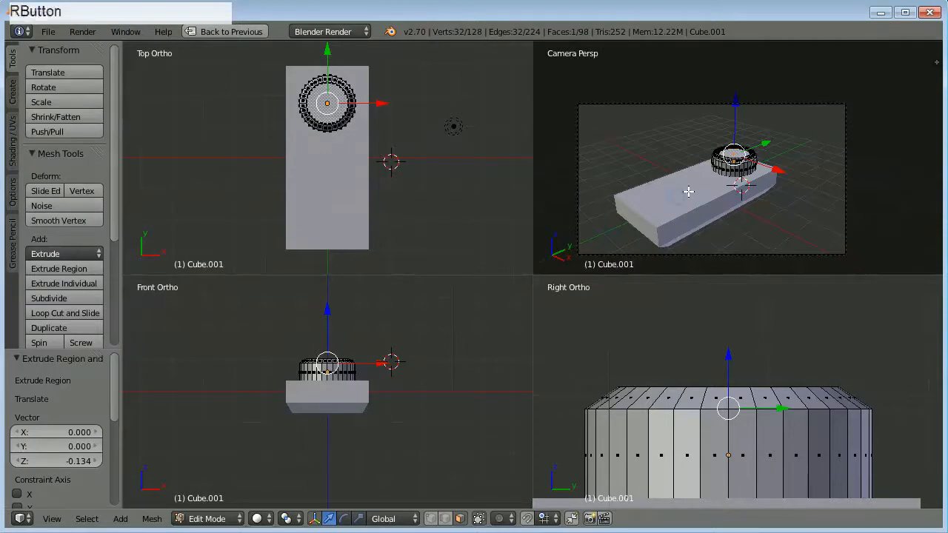
key("Tab")
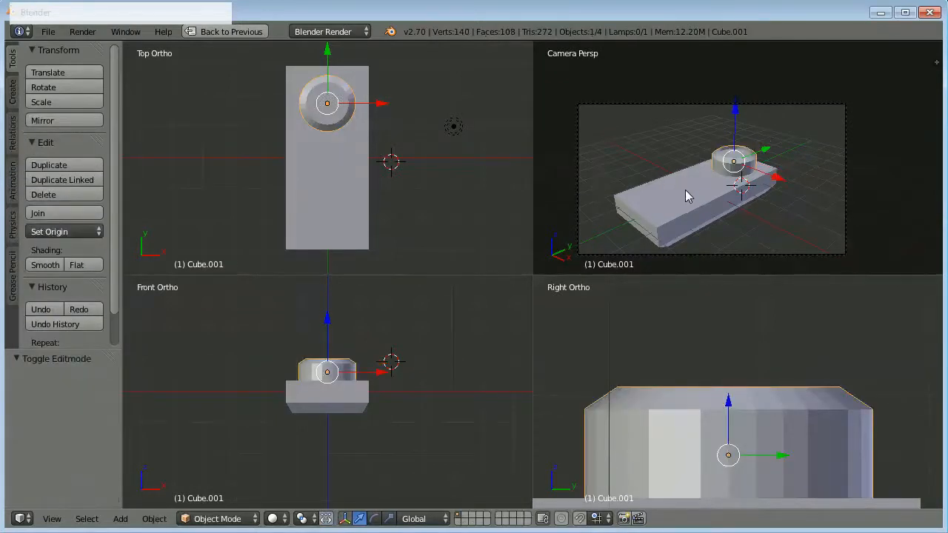
Add a cylinder mesh with 32 vertices beside the slab and scale it uniformly to about 0.25.
right_click(692, 186)
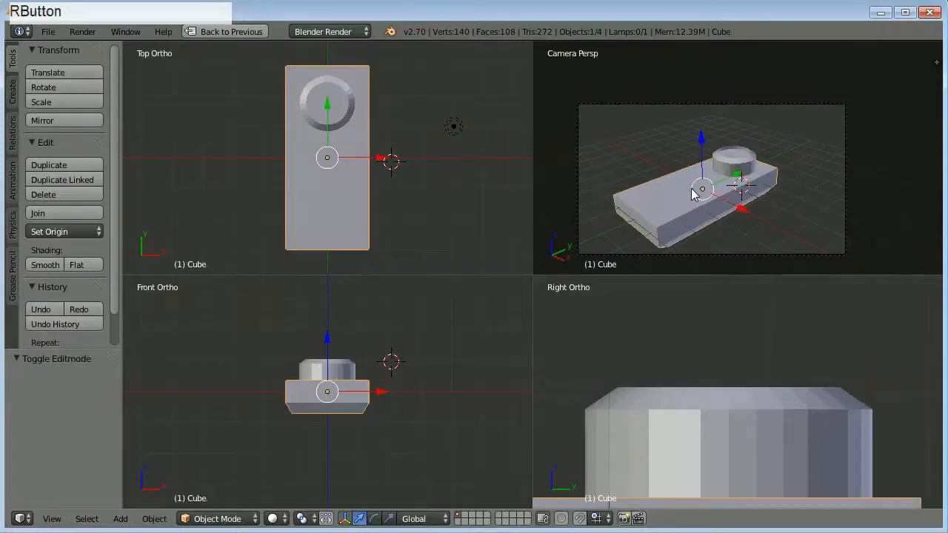
right_click(728, 163, "shift")
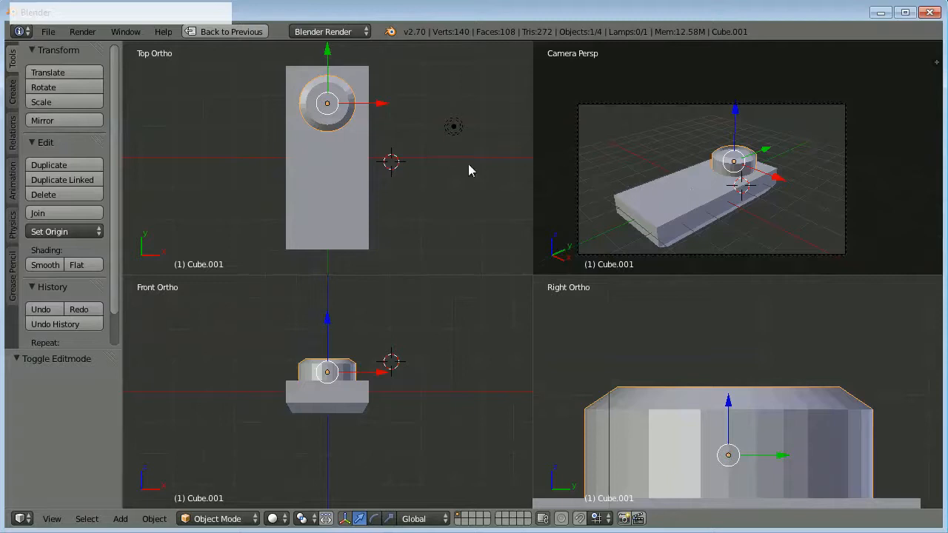
left_click(12, 93)
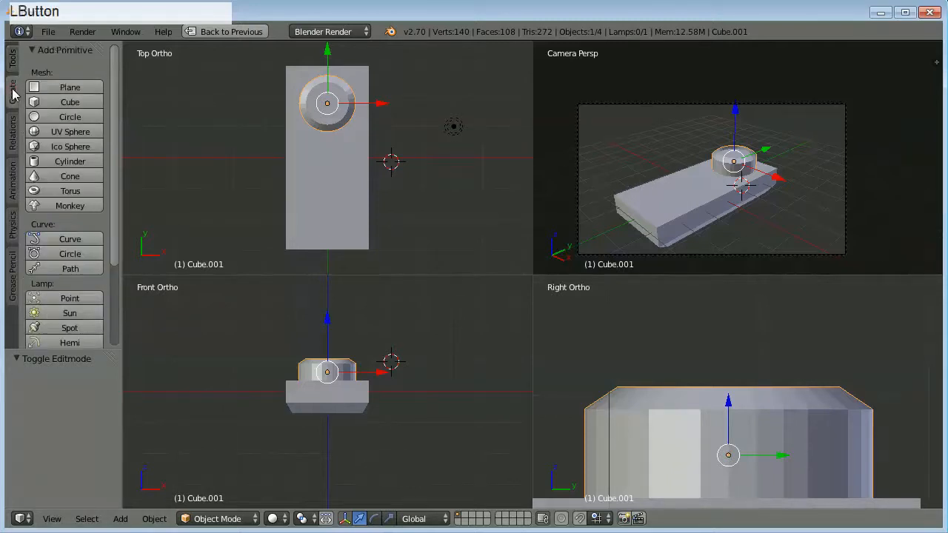
left_click(67, 164)
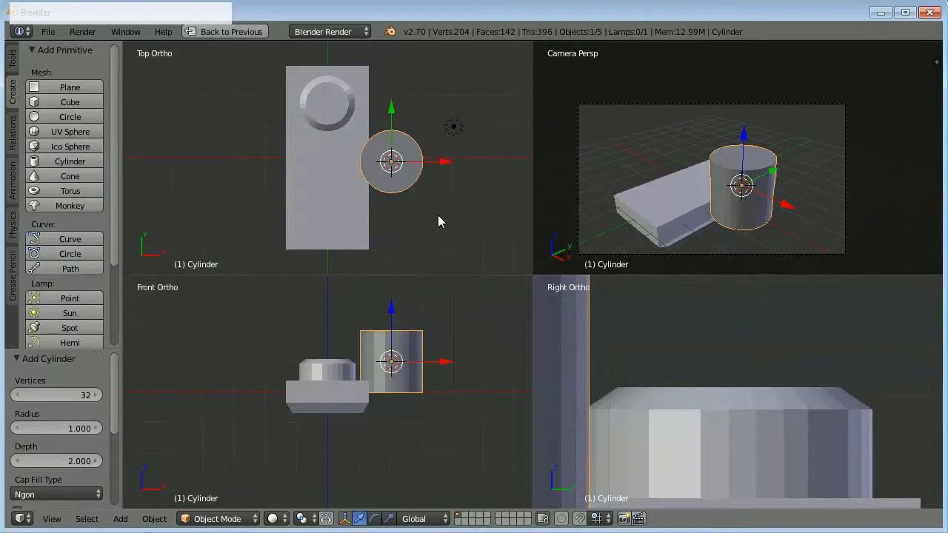
key("s")
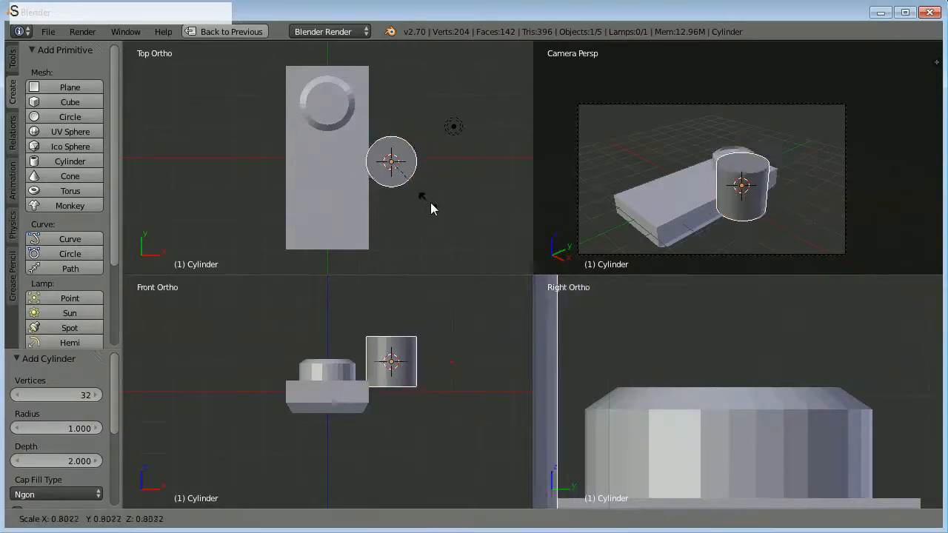
left_click(398, 183)
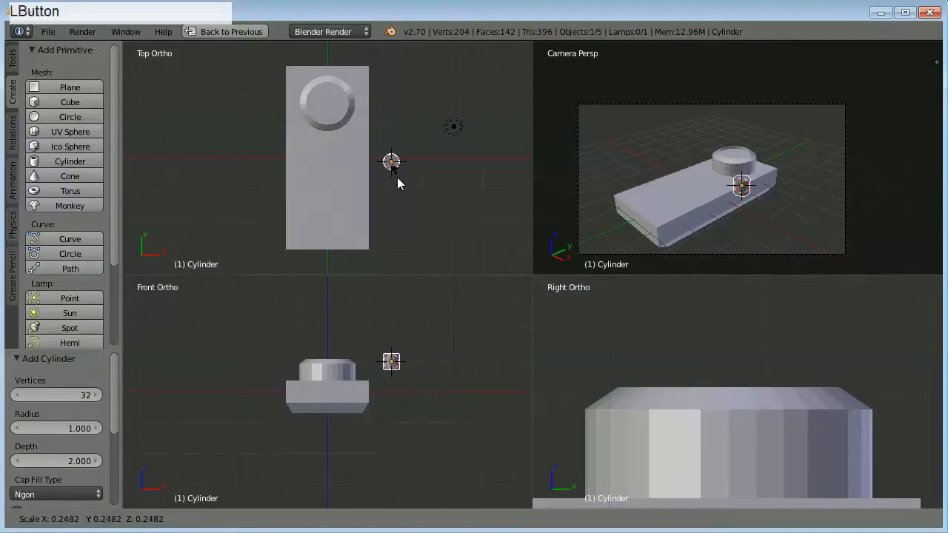
Stretch the small new cylinder along the Z axis by a factor of about -9.99.
key("s")
key("z")
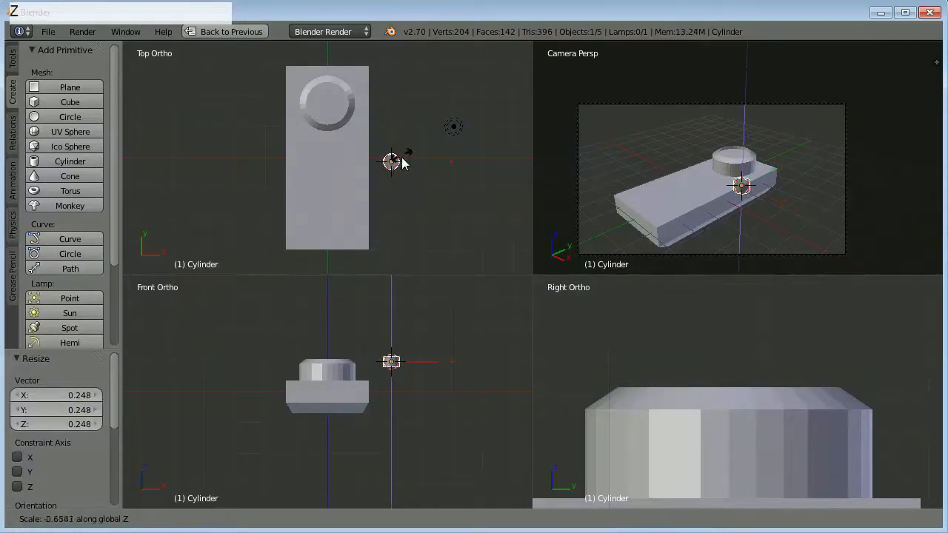
left_click(417, 237)
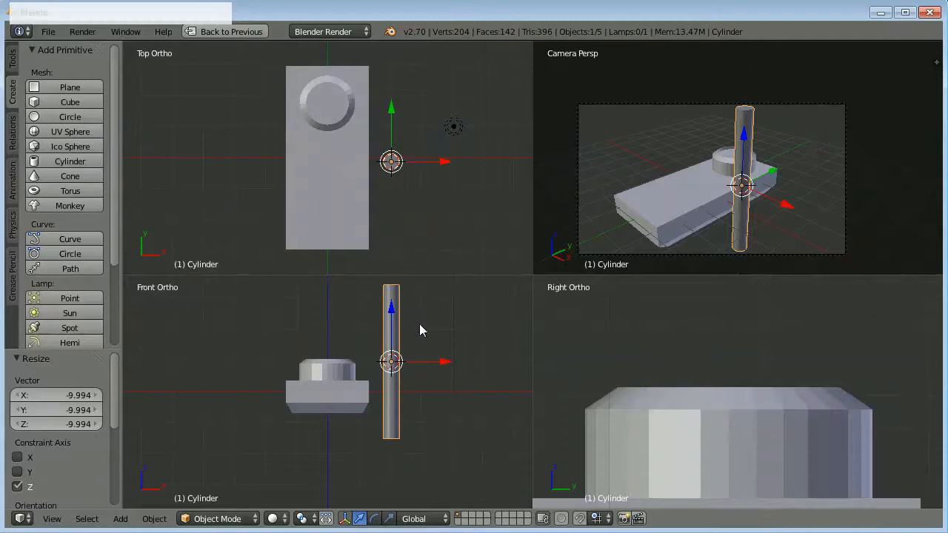
Scale the rod uniformly to about 0.45 and lengthen it along Z by a factor of about 1.66.
key("s")
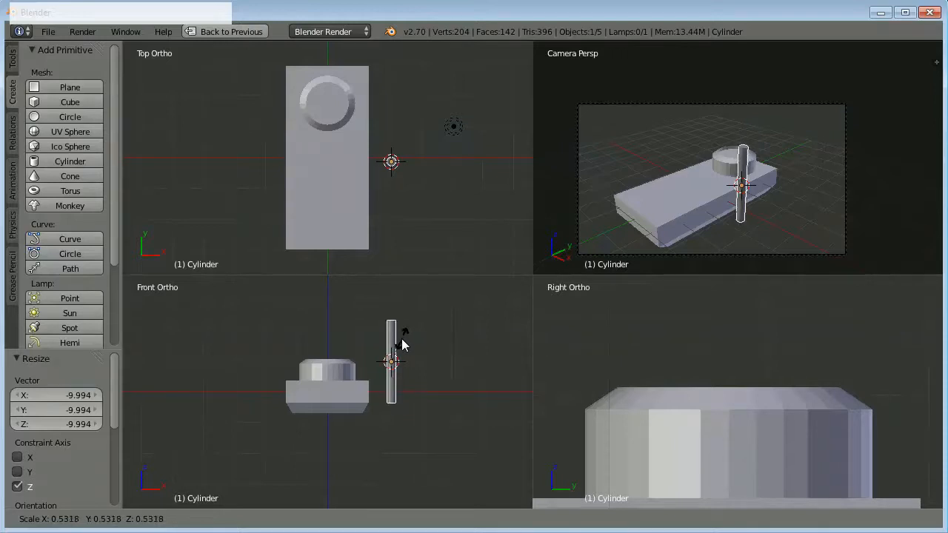
left_click(400, 347)
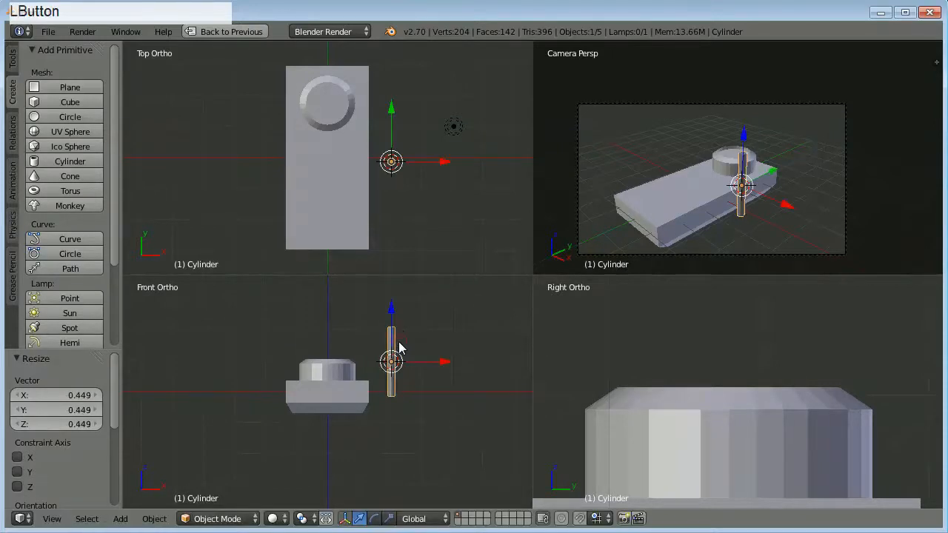
key("s")
key("z")
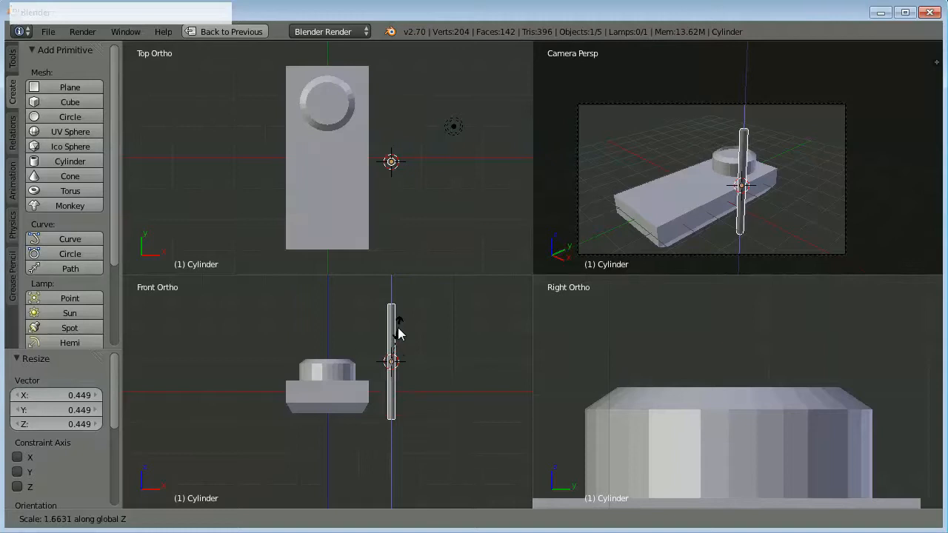
left_click(398, 329)
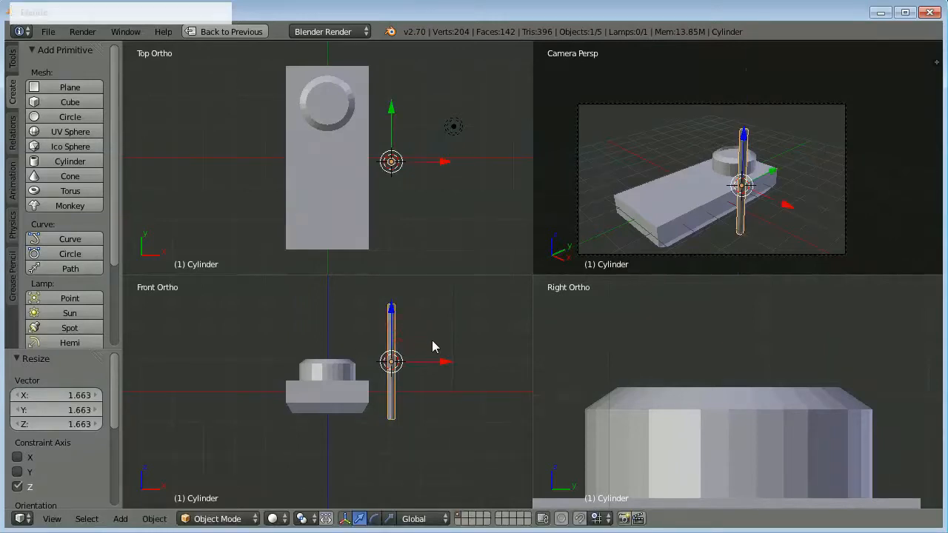
Rotate the rod 90° about the global X axis so it lies parallel to the slab's length.
scroll(467, 324, "down", 3)
scroll(661, 396, "down", 7)
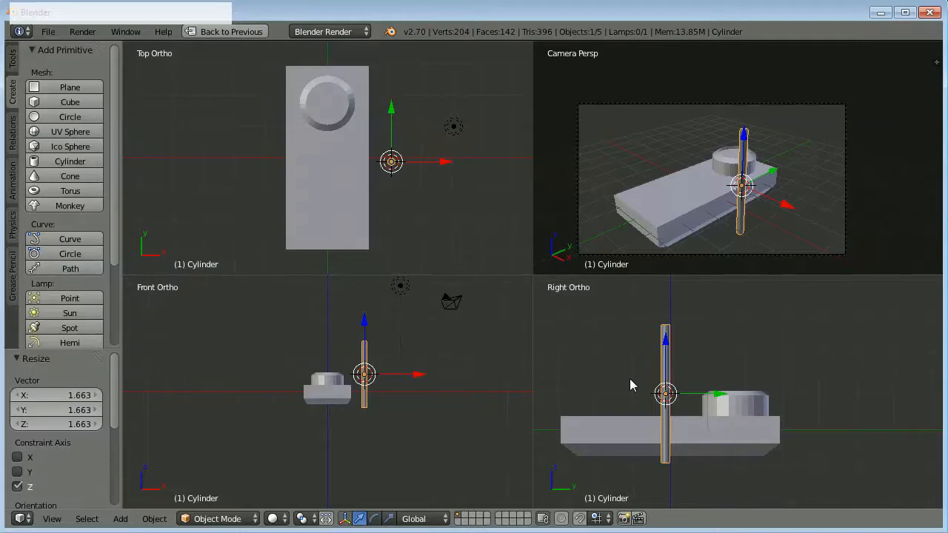
key("r")
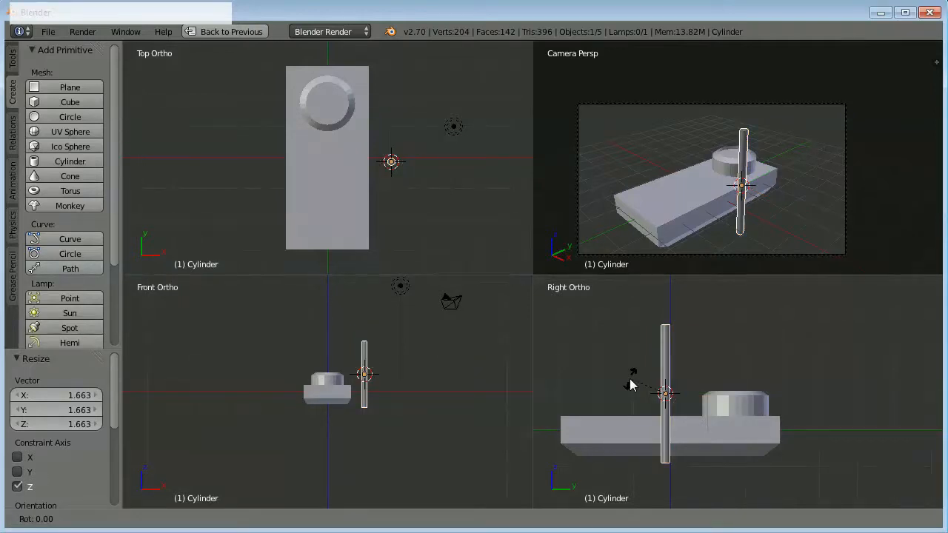
key("x")
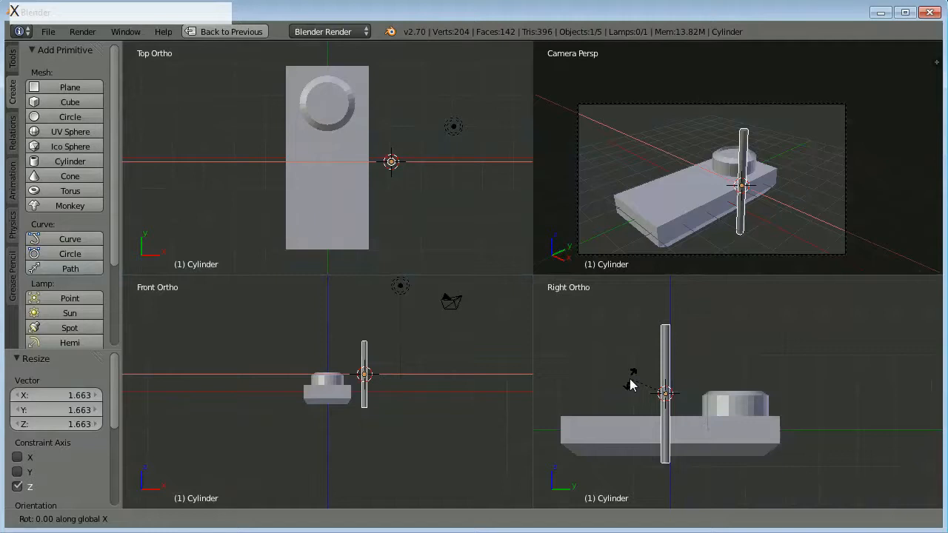
key("KP_9")
key("KP_0")
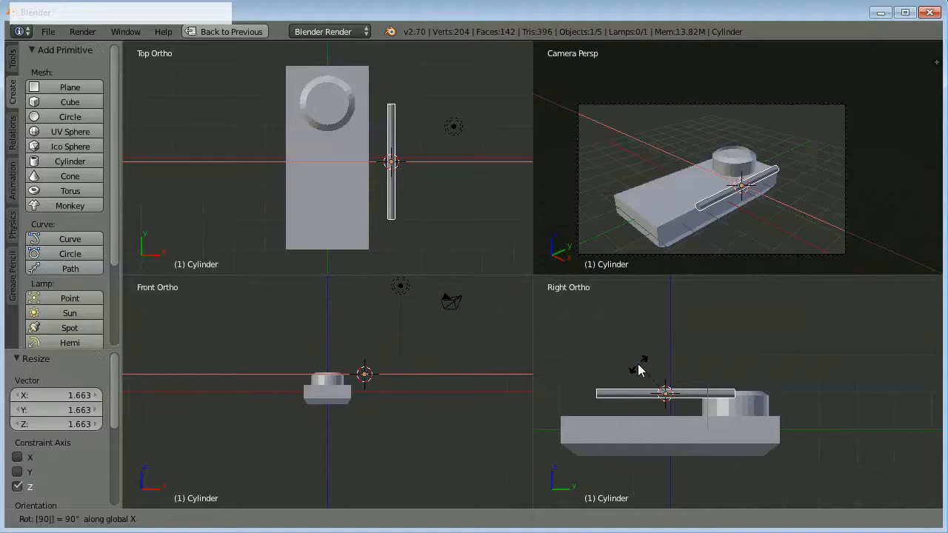
left_click(641, 369)
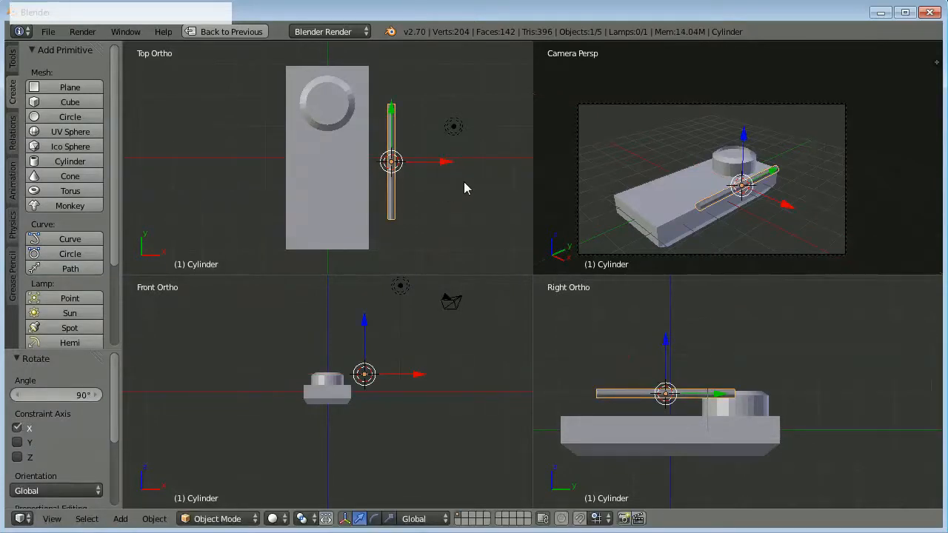
Place the rod lengthwise over the slab against the round cylinder, moving it about -2.05 in X, -0.32 in Z and -0.79 in Y.
left_click_drag(449, 161, 382, 170)
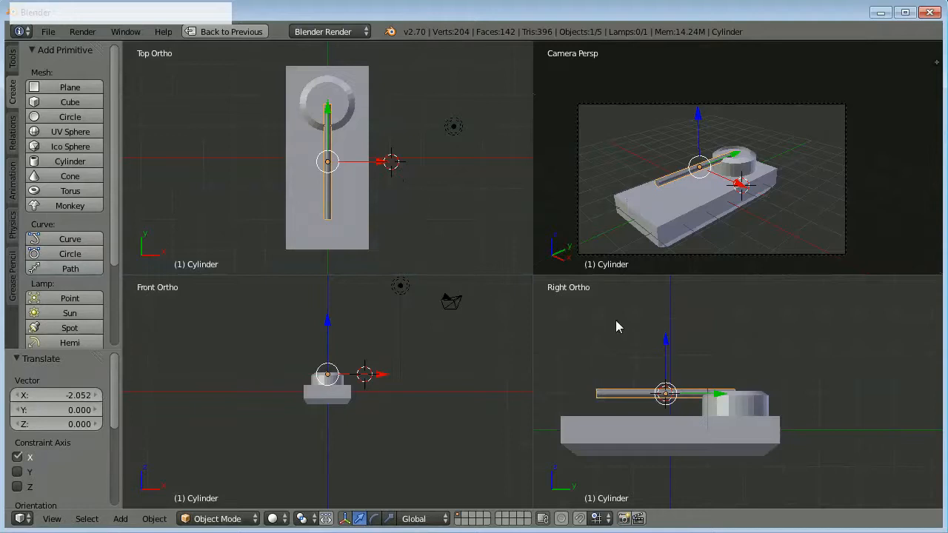
left_click_drag(665, 339, 665, 348)
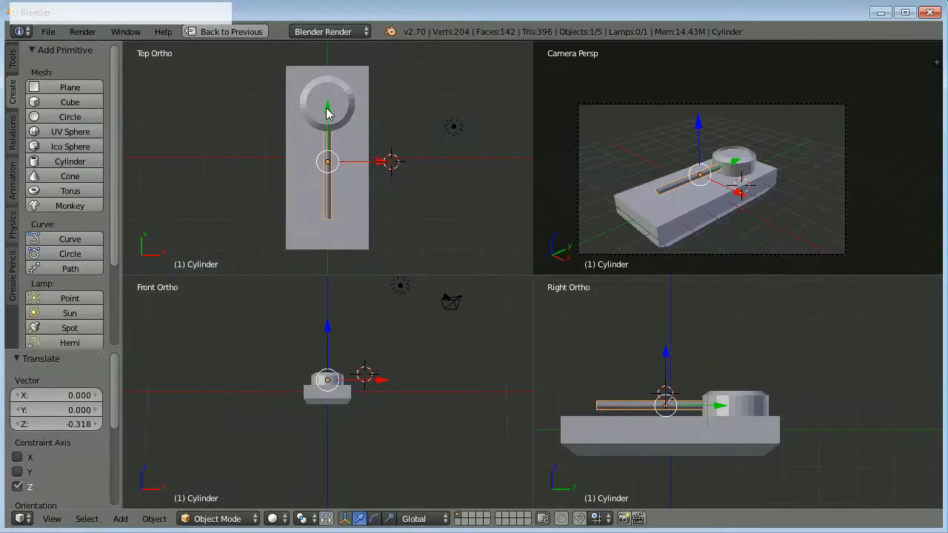
left_click_drag(326, 108, 328, 132)
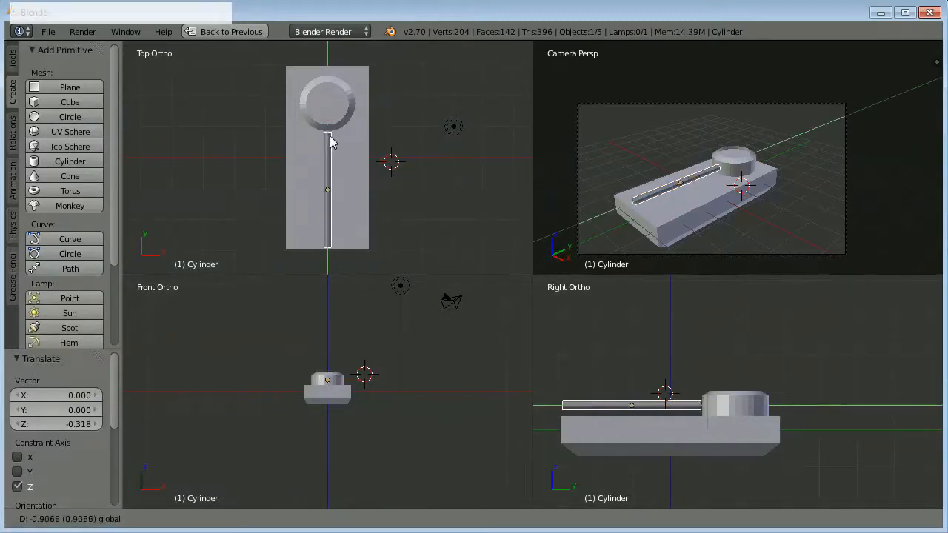
left_click(332, 137)
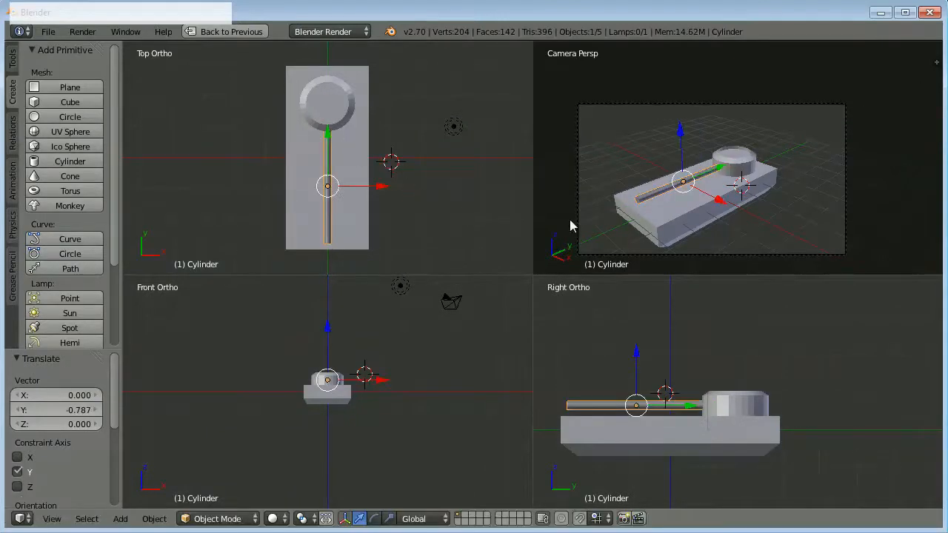
Set the rod's X location to 0 to centre it on the slab.
key("n")
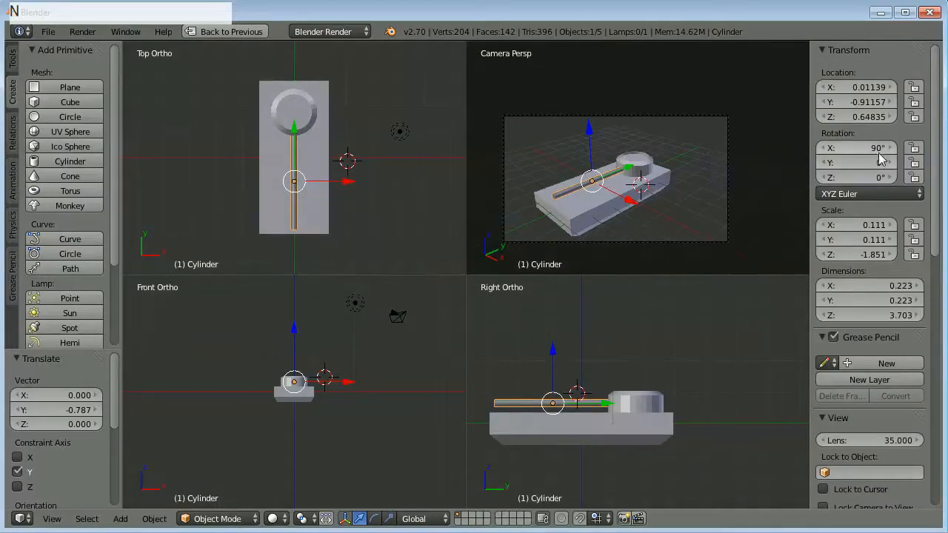
left_click(861, 89)
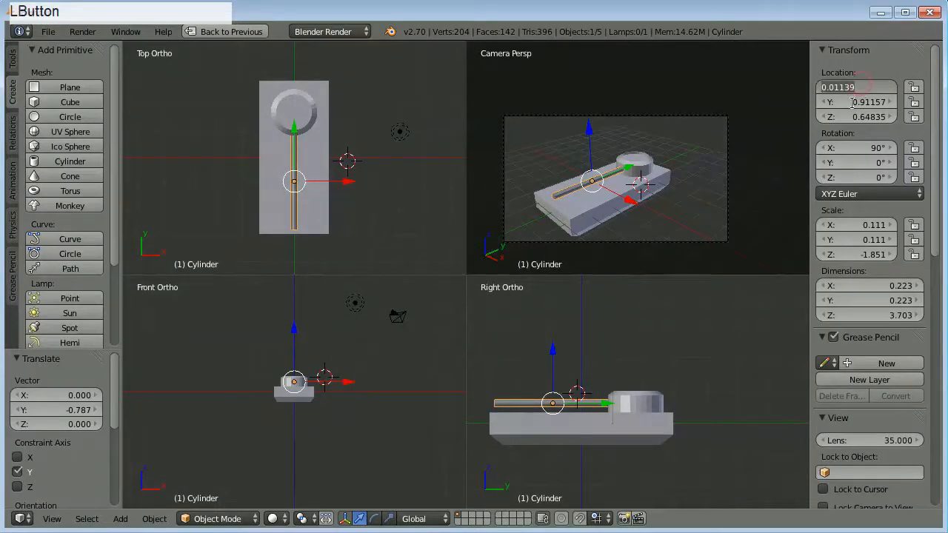
type("0")
key("KP_Enter")
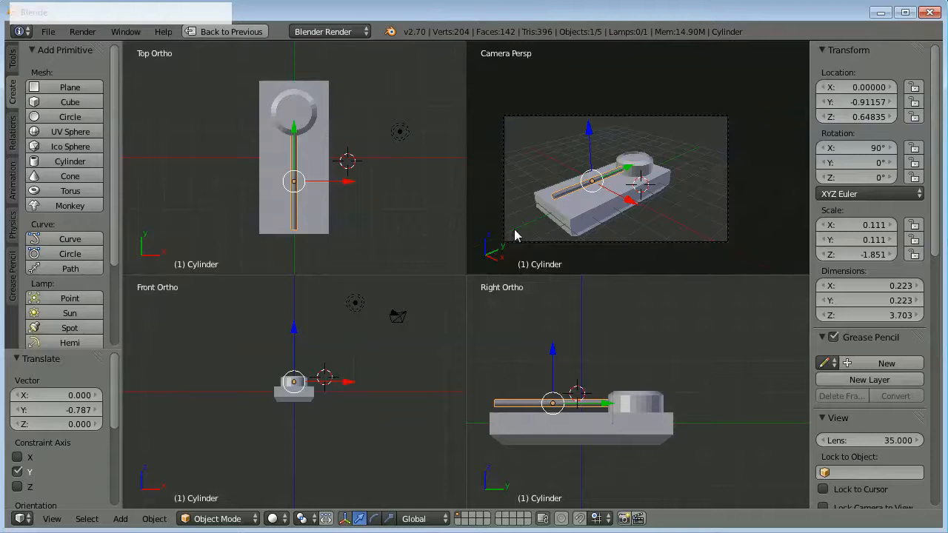
Reselect the rod, frame its free end in the right view, and hide the tool shelf and properties sidebar.
scroll(608, 220, "up", 2)
mouse_move(618, 206)
middle_mouse_down("shift")
mouse_move(626, 212)
mouse_move(634, 180)
mouse_move(605, 194)
middle_mouse_up("shift")
right_click(606, 195)
right_click(662, 116)
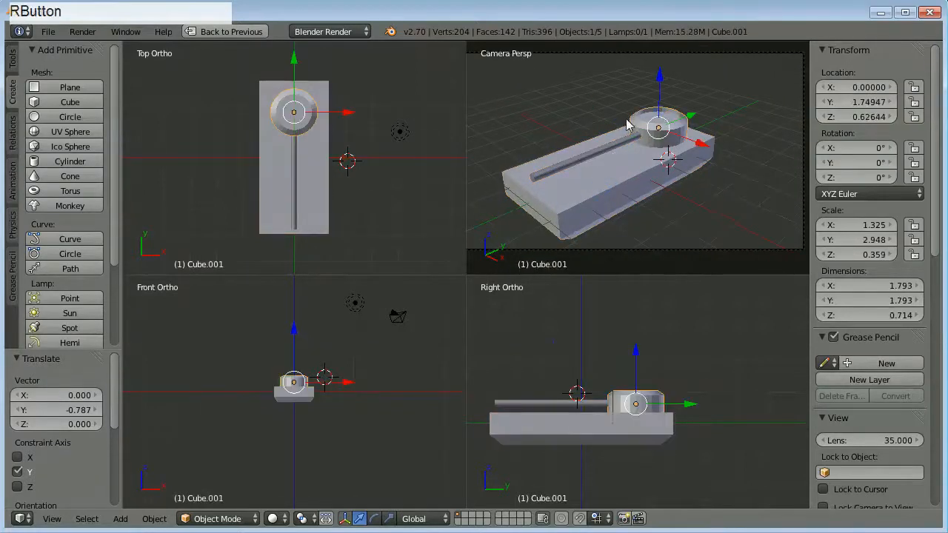
right_click(583, 152)
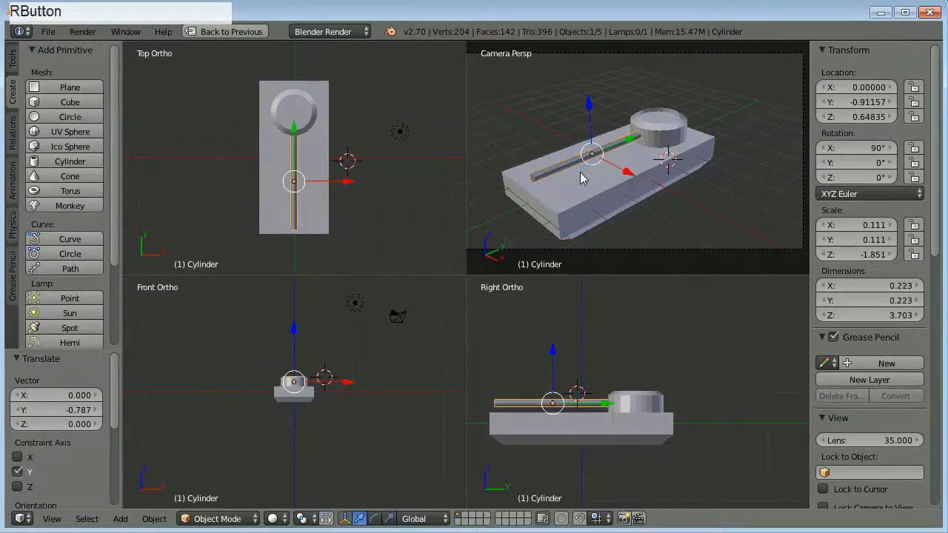
scroll(514, 411, "up", 4)
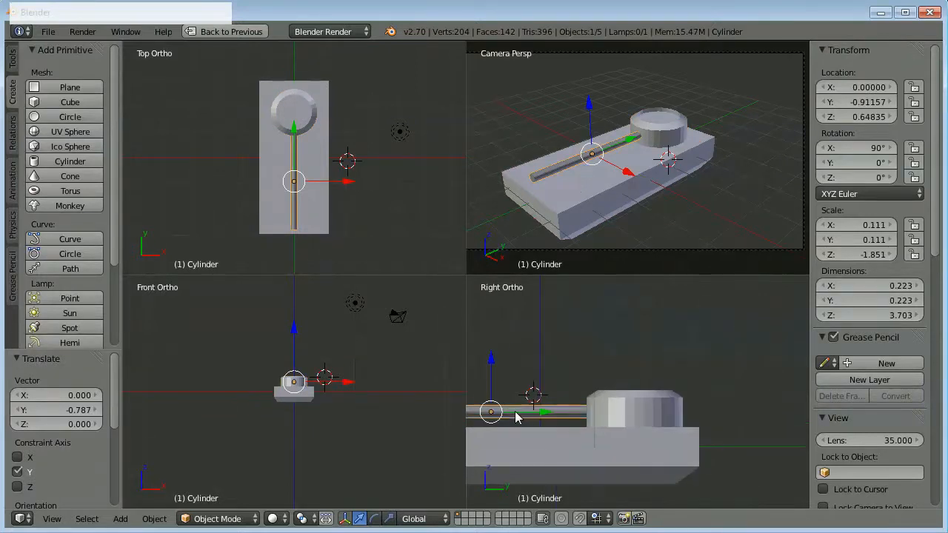
middle_click_drag(666, 433, 786, 360, "shift")
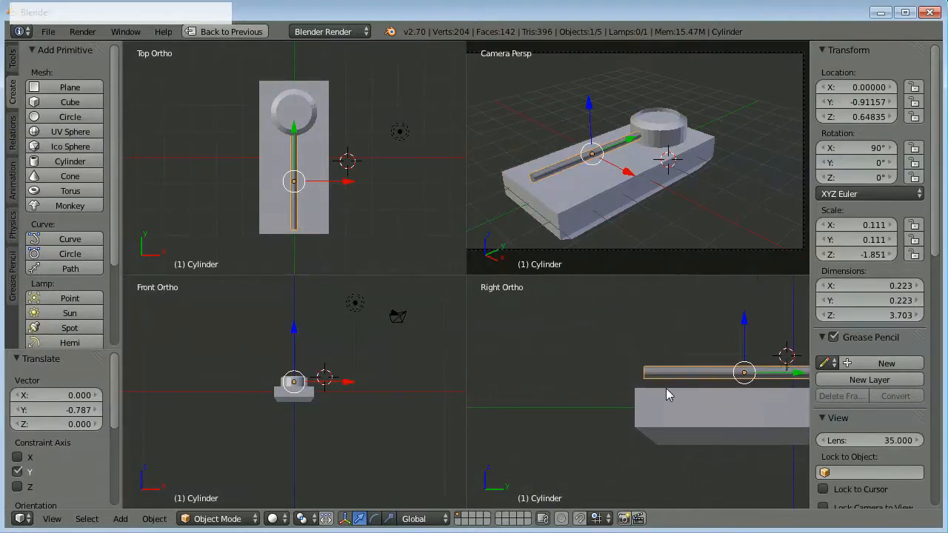
scroll(665, 388, "up", 5)
middle_click_drag(646, 367, 616, 392, "shift")
scroll(616, 391, "up", 1)
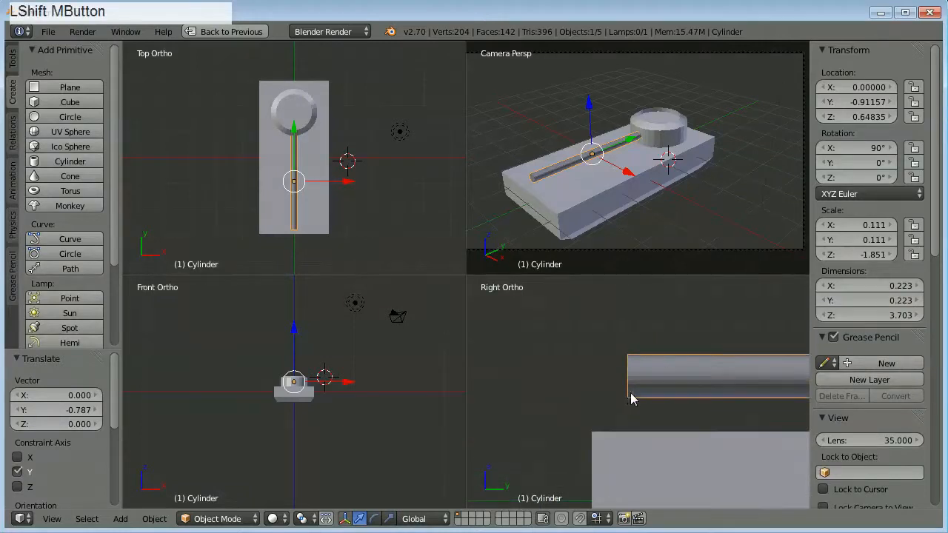
key("n")
key("t")
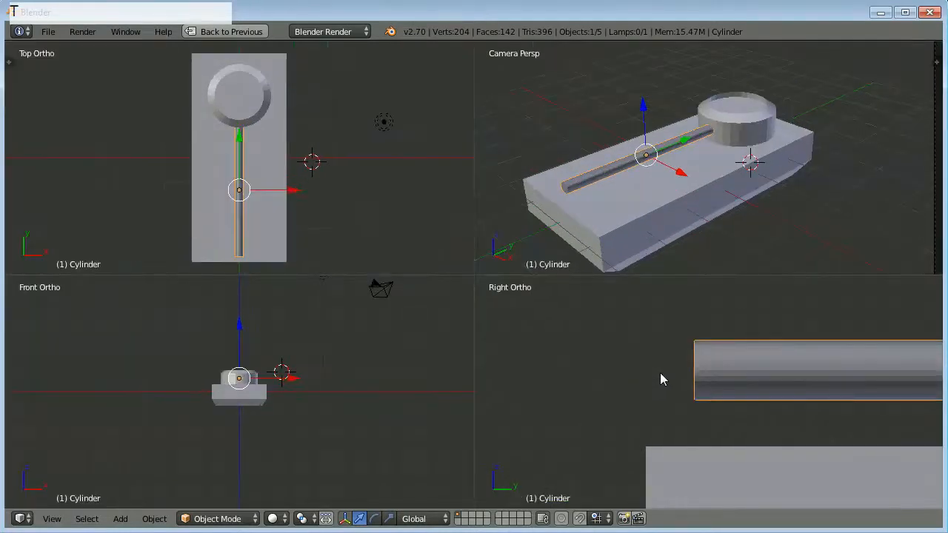
Enter Edit Mode on the rod, switch to wireframe shading and select only the circular face at its free end.
scroll(660, 374, "up", 3)
middle_click_drag(663, 367, 641, 413, "shift")
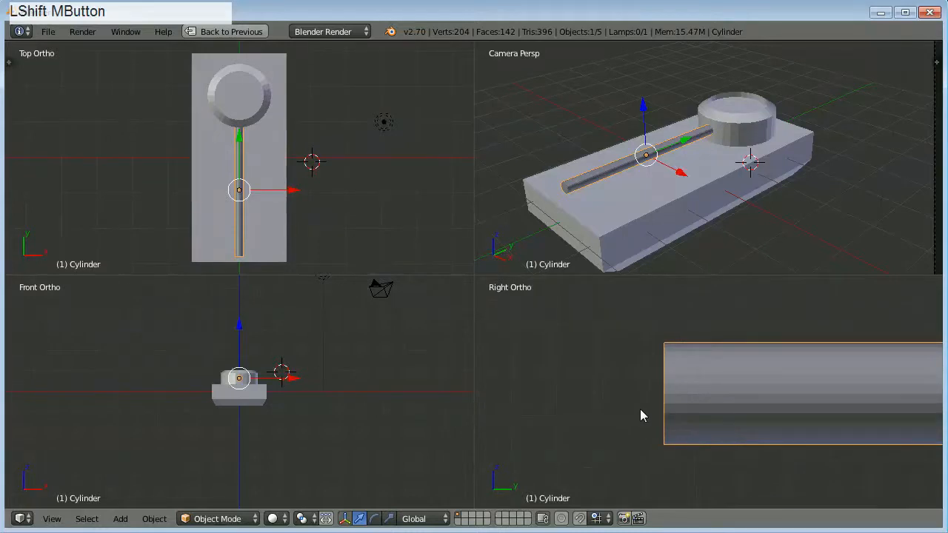
scroll(642, 413, "up", 1)
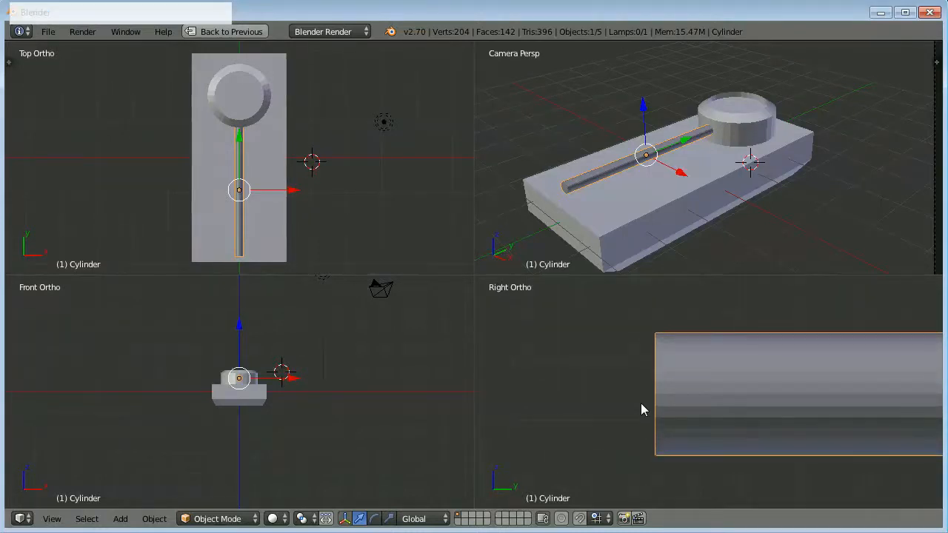
key("Tab")
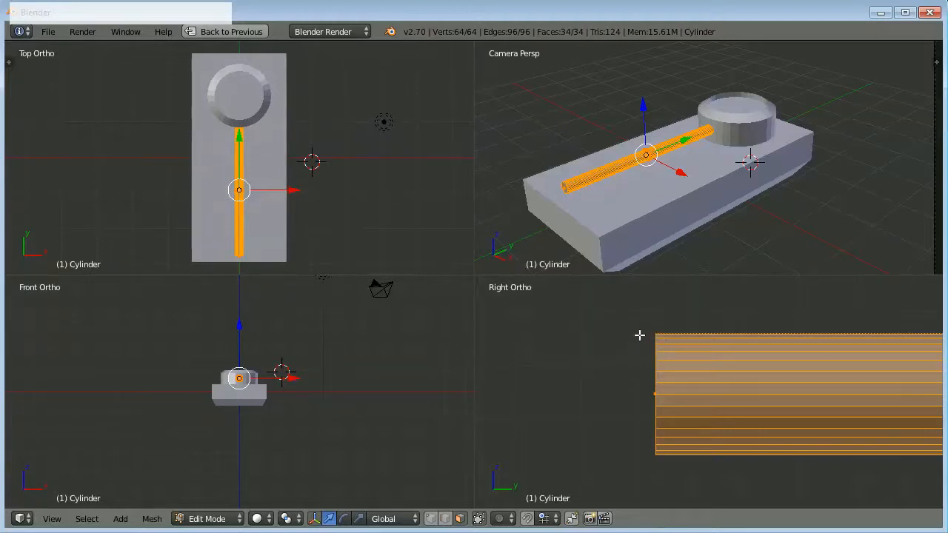
key("a")
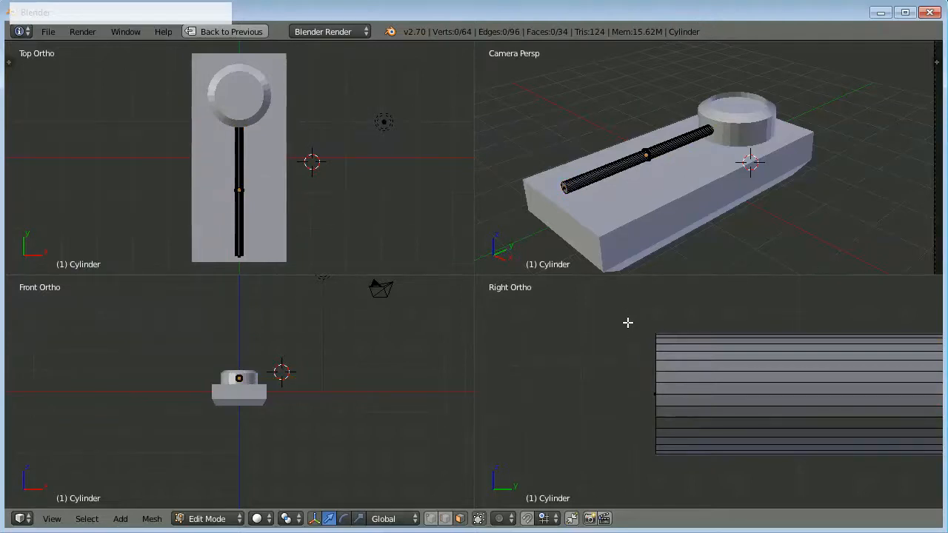
key("z")
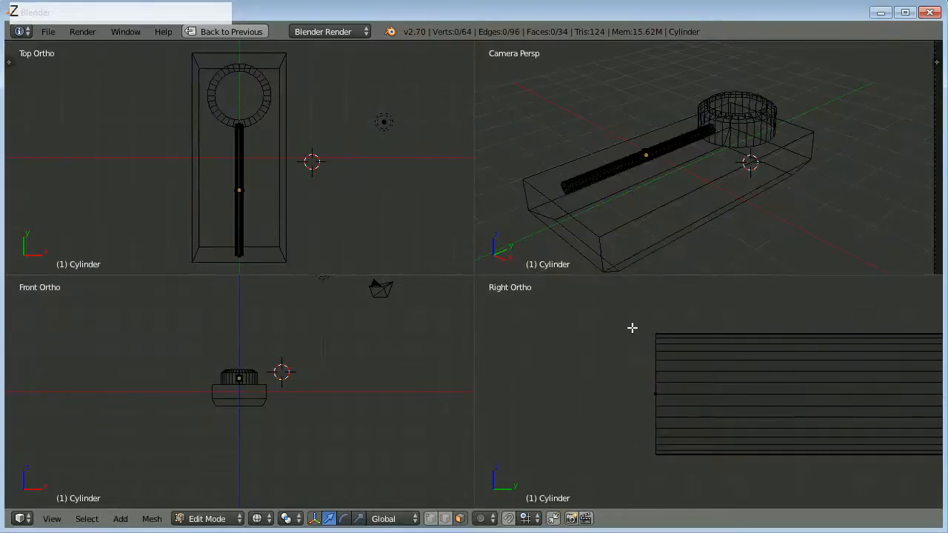
key("b")
left_click_drag(631, 317, 670, 468)
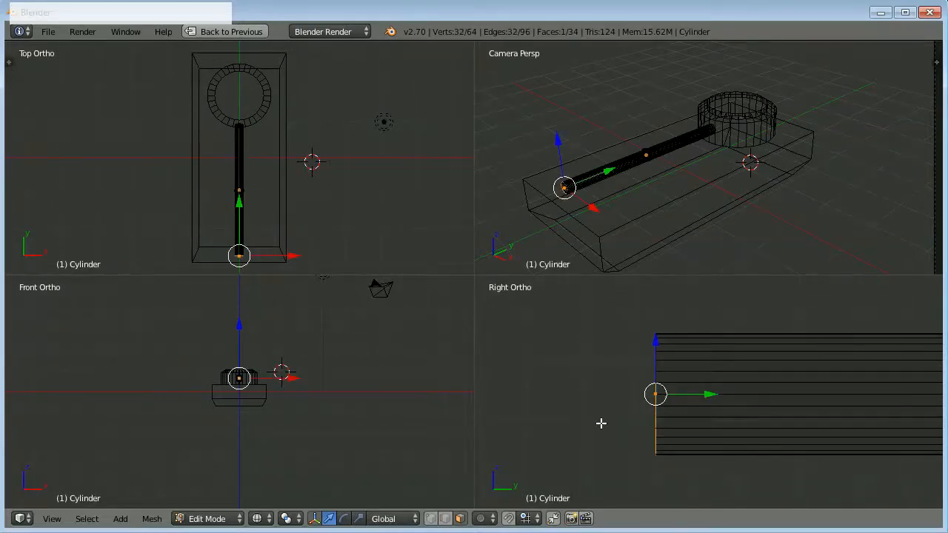
Extrude the rod's end face outward about 0.03 and scale the new face up into a short flare.
middle_click_drag(593, 261, 659, 205)
scroll(658, 208, "up", 5)
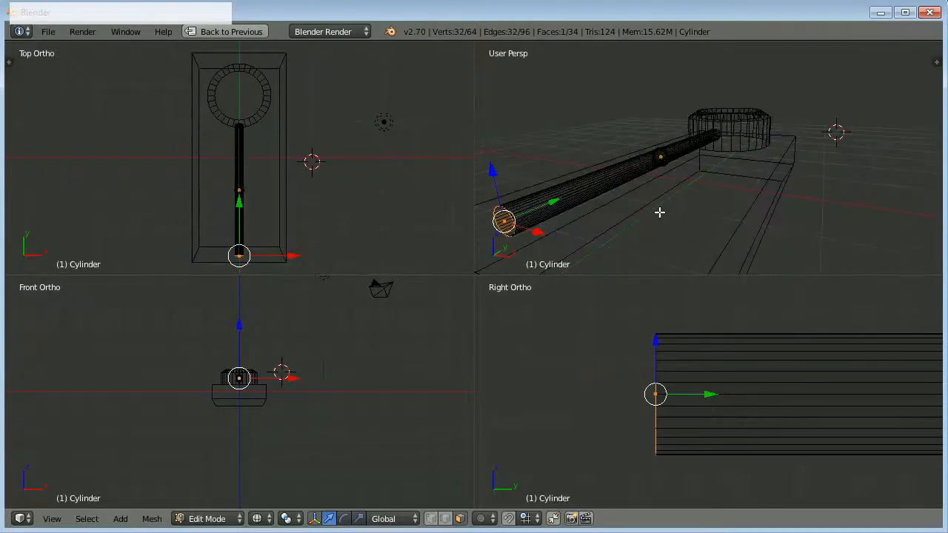
middle_click_drag(598, 220, 667, 189, "shift")
scroll(668, 187, "down", 5)
mouse_move(725, 150)
middle_mouse_down("shift")
mouse_move(722, 165)
mouse_move(728, 158)
middle_mouse_up("shift")
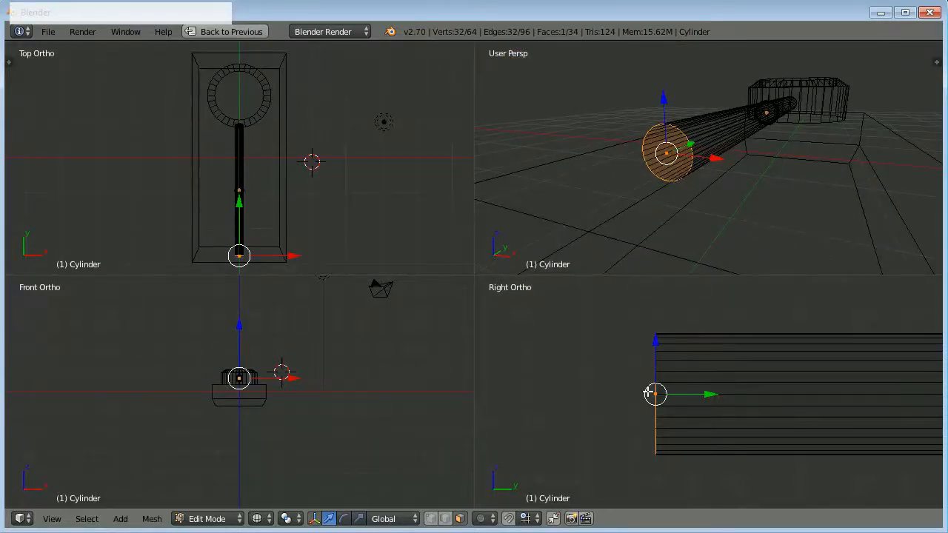
key("e")
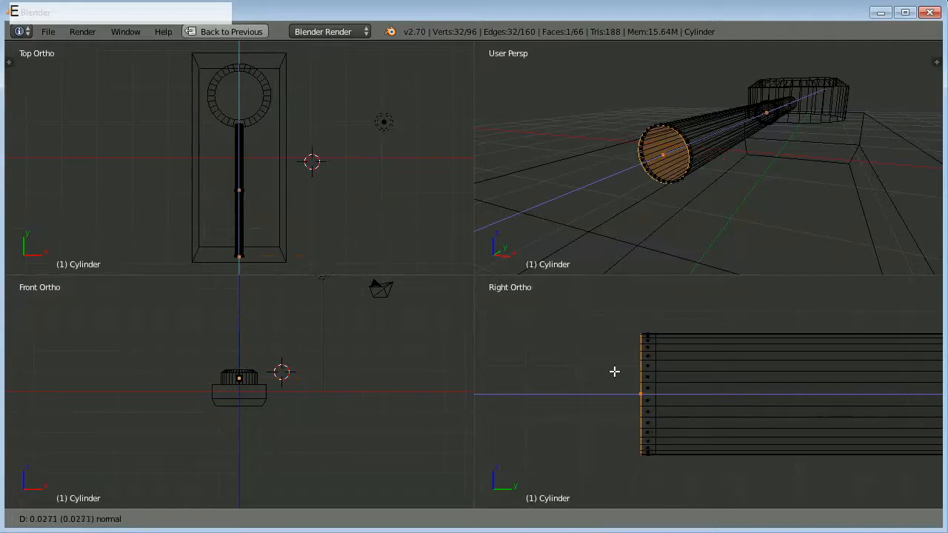
left_click(610, 371)
key("s")
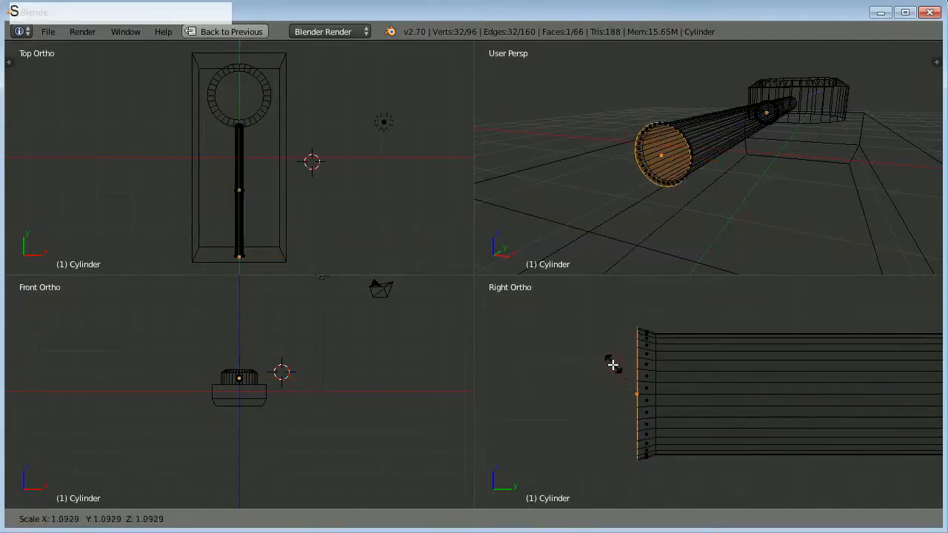
left_click(616, 351)
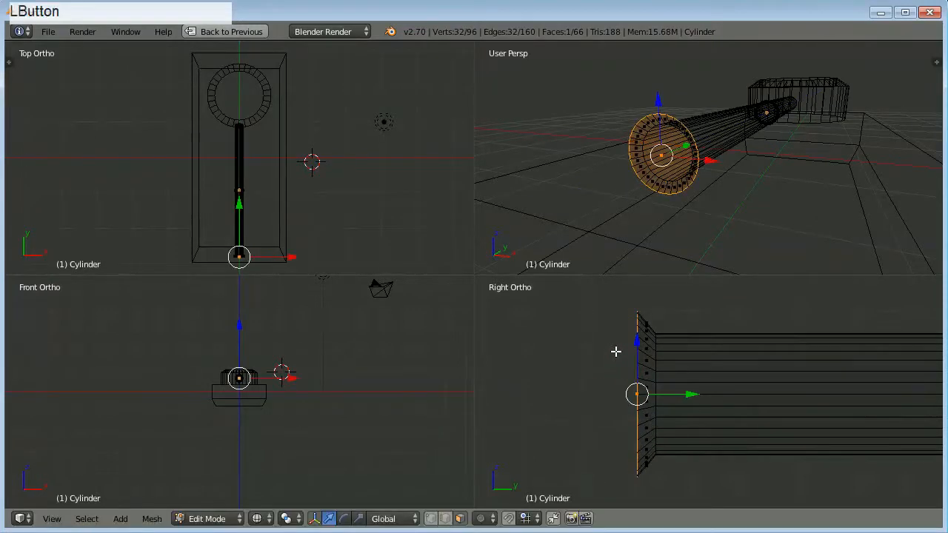
Extrude the flared end face outward about 0.3 to form the wide muzzle section.
key("e")
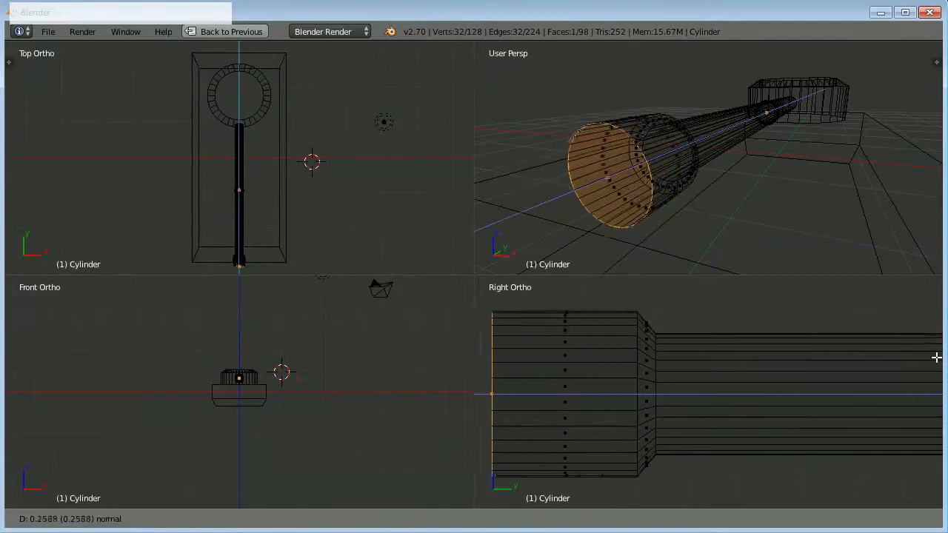
left_click(921, 357)
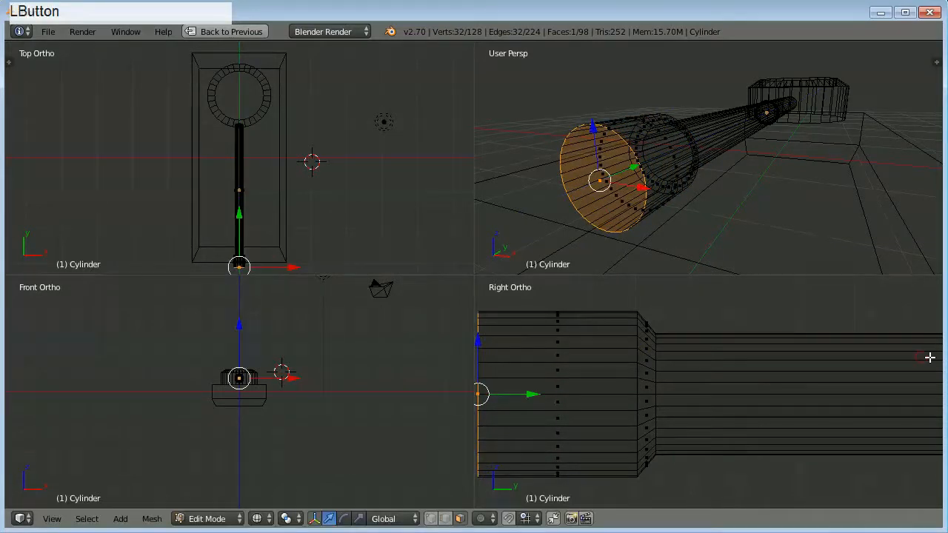
middle_click(930, 358, "shift")
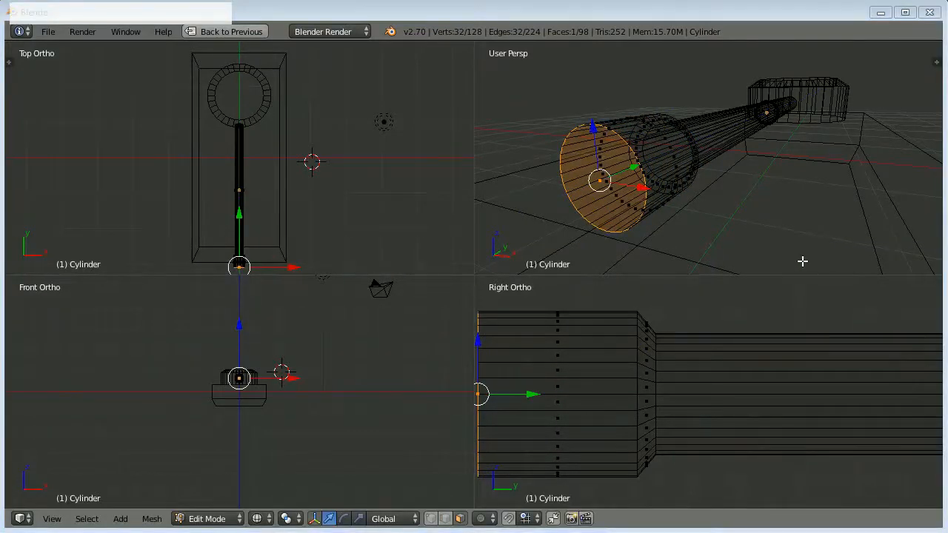
Extrude the muzzle's end face another 0.045 or so and scale it to about 0.68 for a tapered rim.
middle_click_drag(660, 334, 757, 347)
scroll(761, 353, "down", 2)
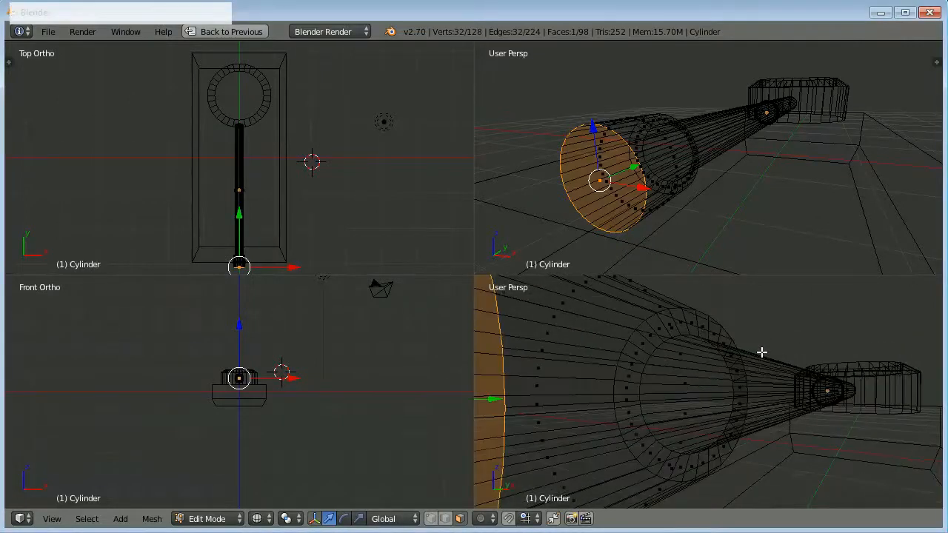
key("KP_3")
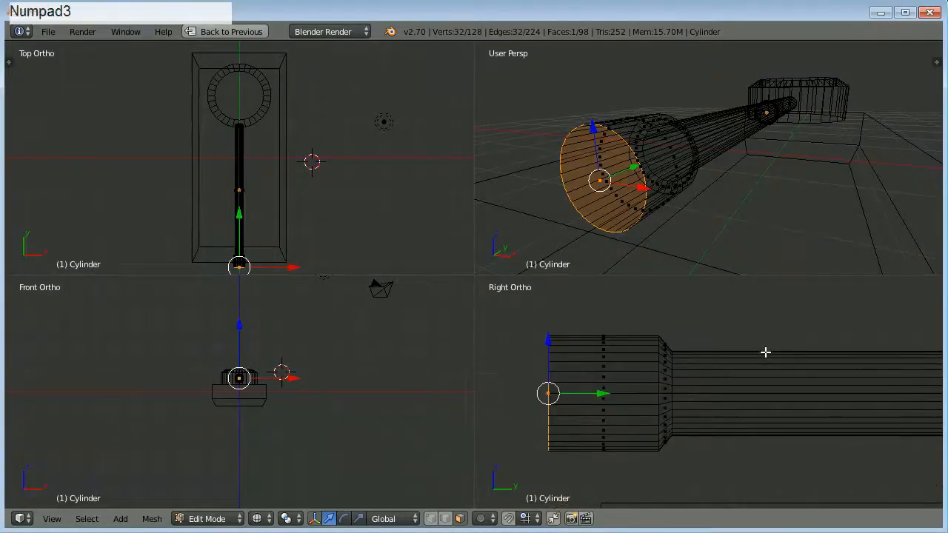
middle_click_drag(608, 368, 716, 388, "shift")
scroll(799, 384, "up", 3)
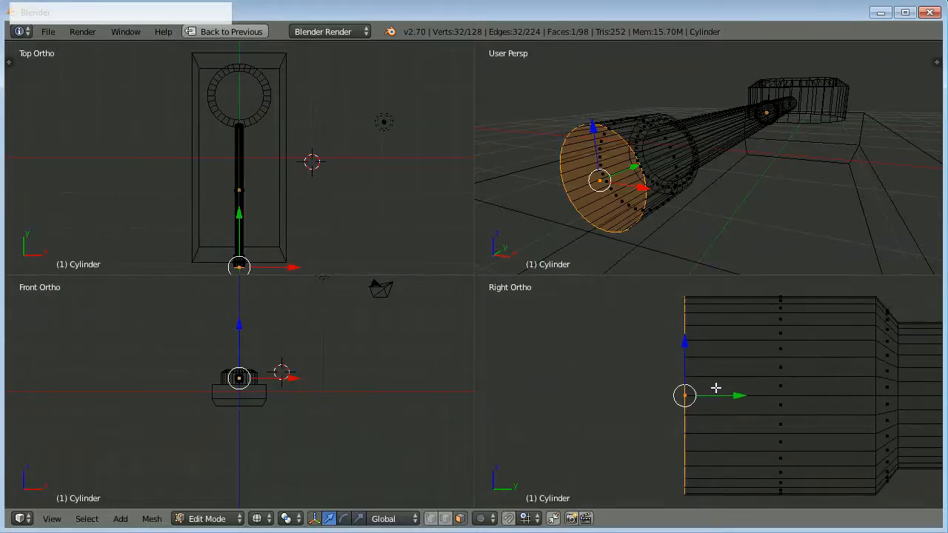
key("e")
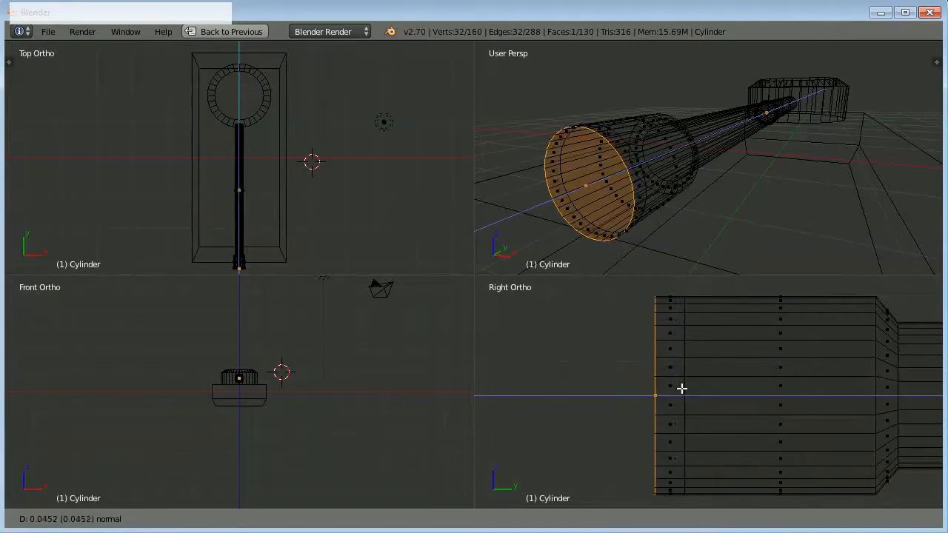
left_click(681, 388)
key("s")
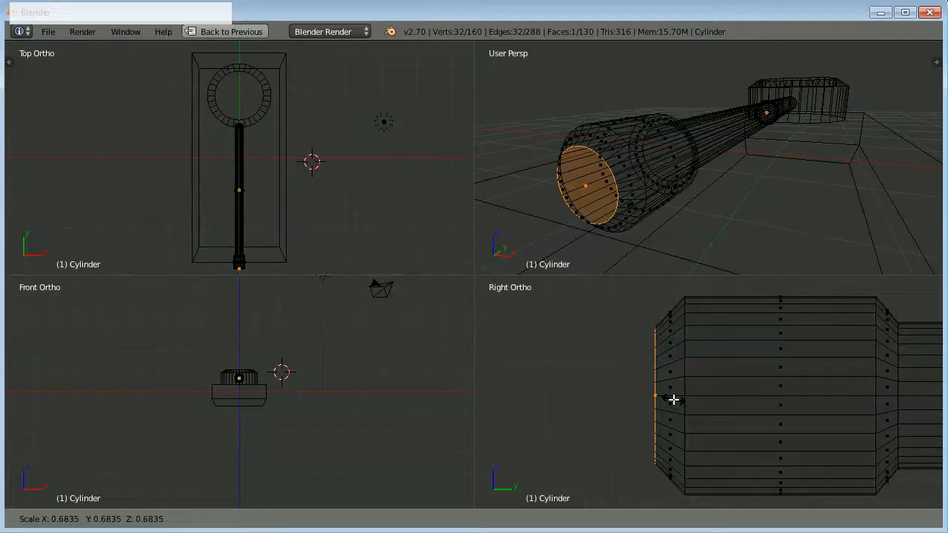
left_click(672, 400)
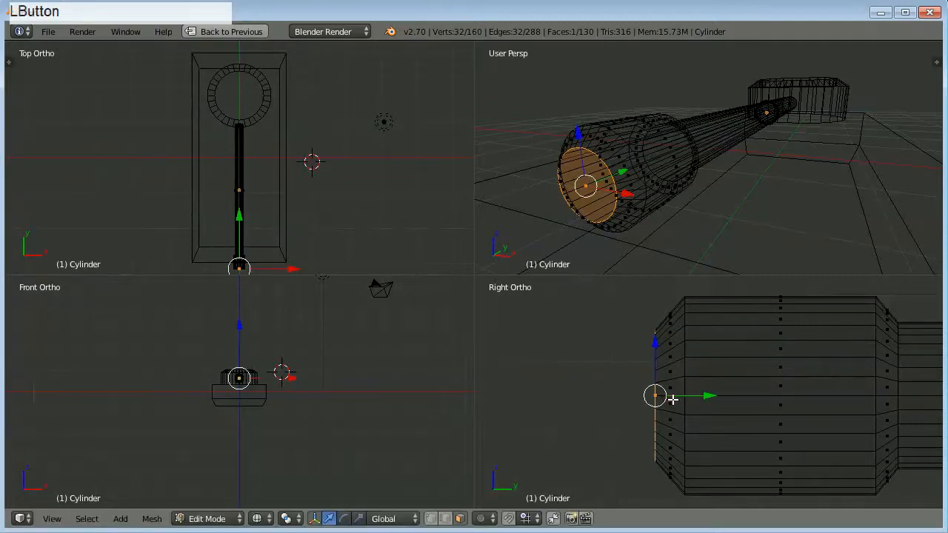
Extrude the rim's end face about 0.42 back inside the rod to hollow out the muzzle, and return to solid shading.
key("e")
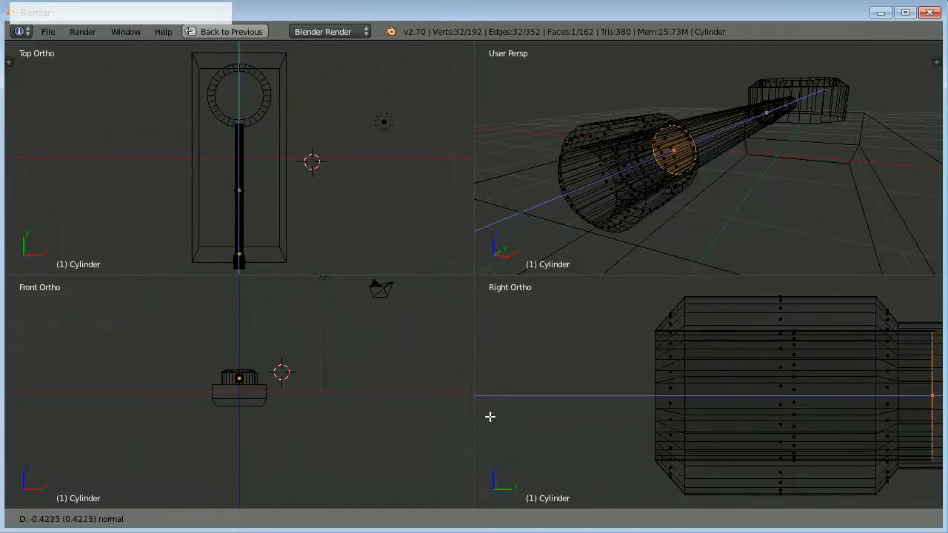
left_click(493, 417)
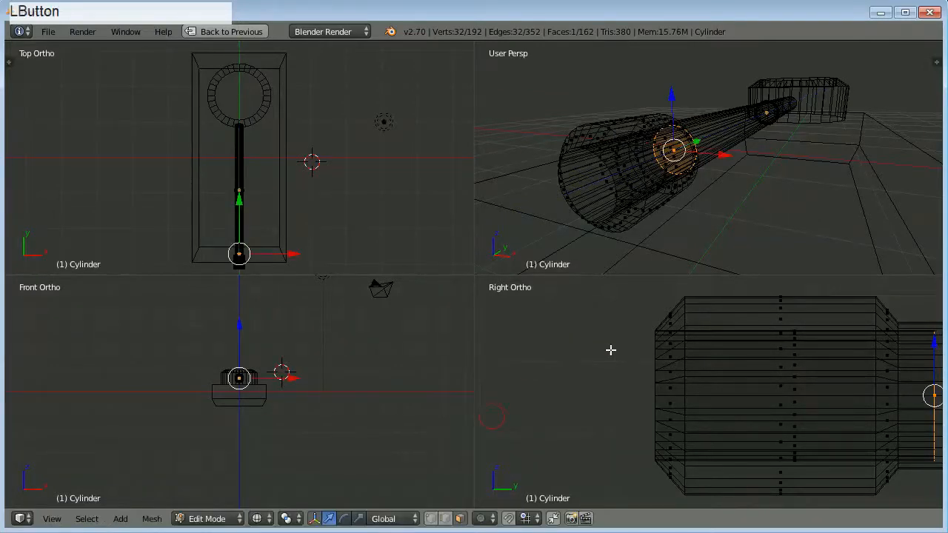
key("z")
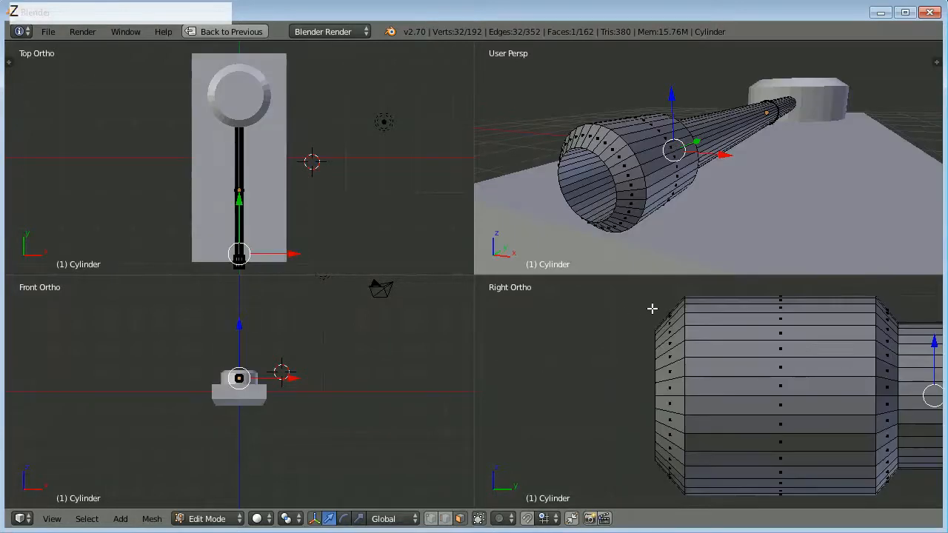
middle_click_drag(659, 237, 636, 240)
scroll(635, 240, "down", 6)
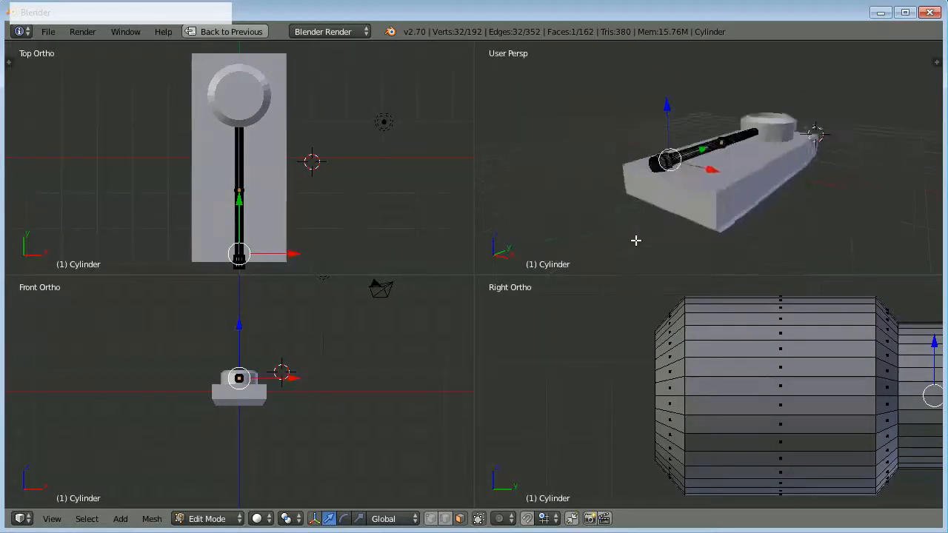
middle_click_drag(685, 213, 615, 286)
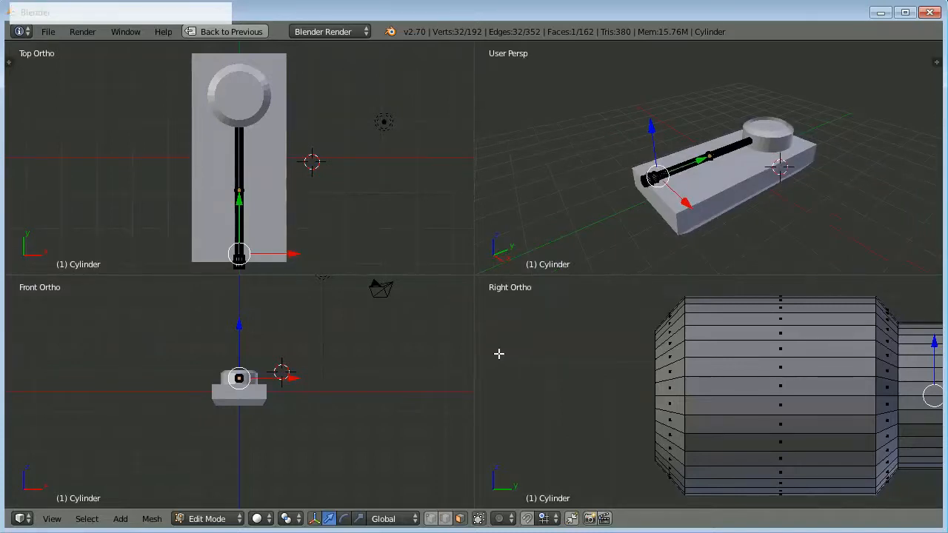
Extrude two adjacent lengthwise faces on top of the wide muzzle section upward about 0.08 to form a raised block.
scroll(246, 240, "up", 3)
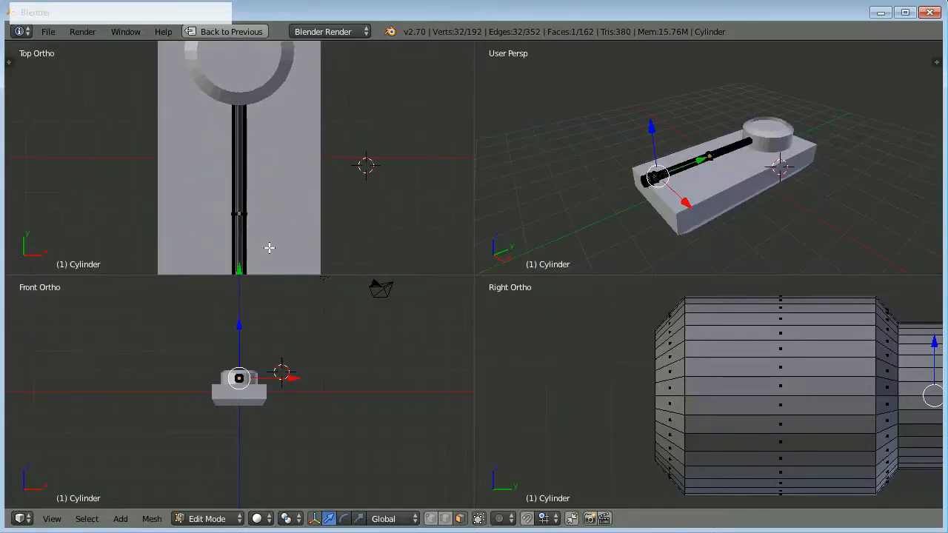
scroll(269, 248, "up", 3)
middle_click_drag(269, 249, 292, 60, "shift")
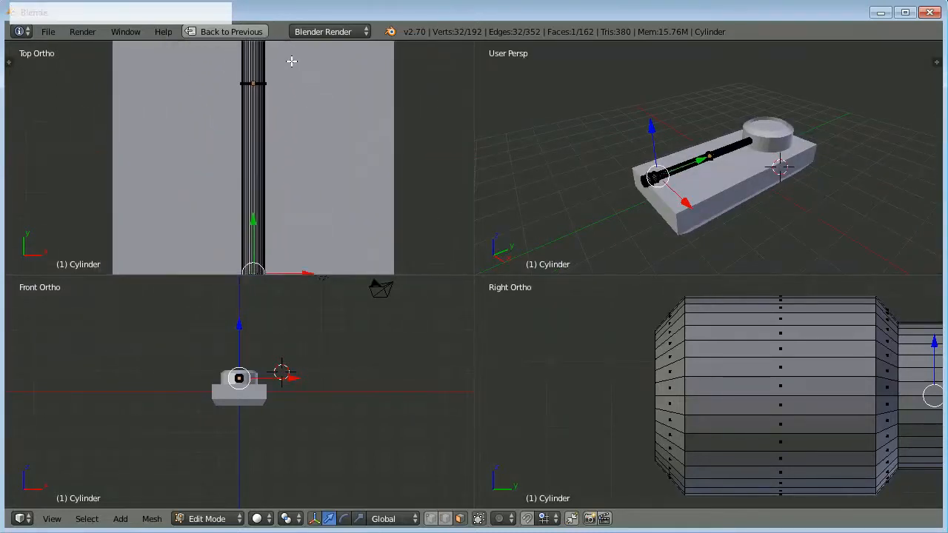
middle_click_drag(286, 185, 267, 78, "shift")
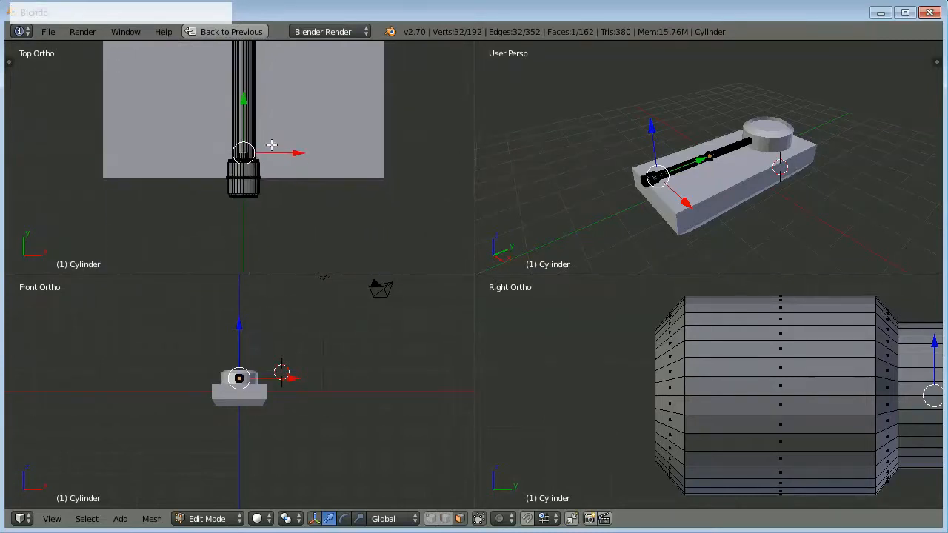
scroll(249, 172, "up", 4)
scroll(252, 177, "up", 2)
middle_click_drag(280, 210, 277, 121, "shift")
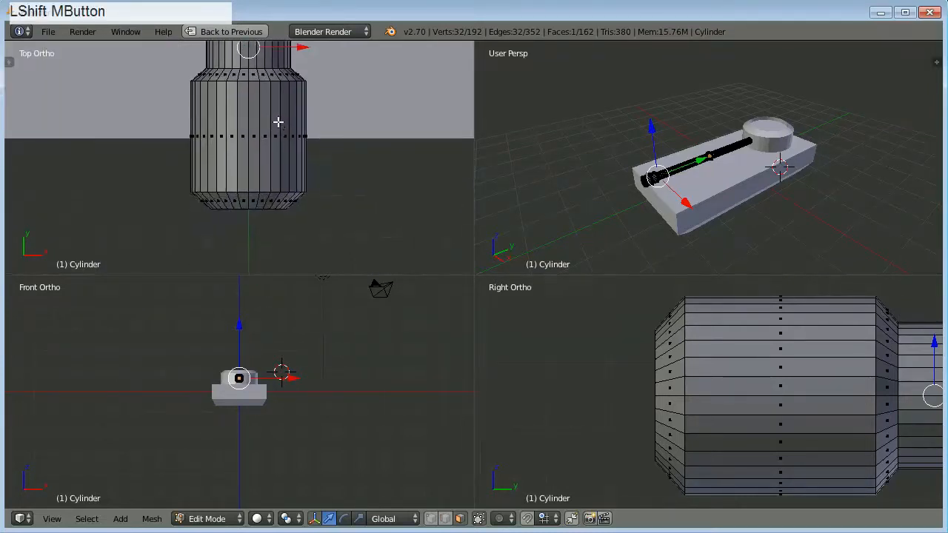
scroll(257, 154, "up", 3)
scroll(259, 166, "down", 2)
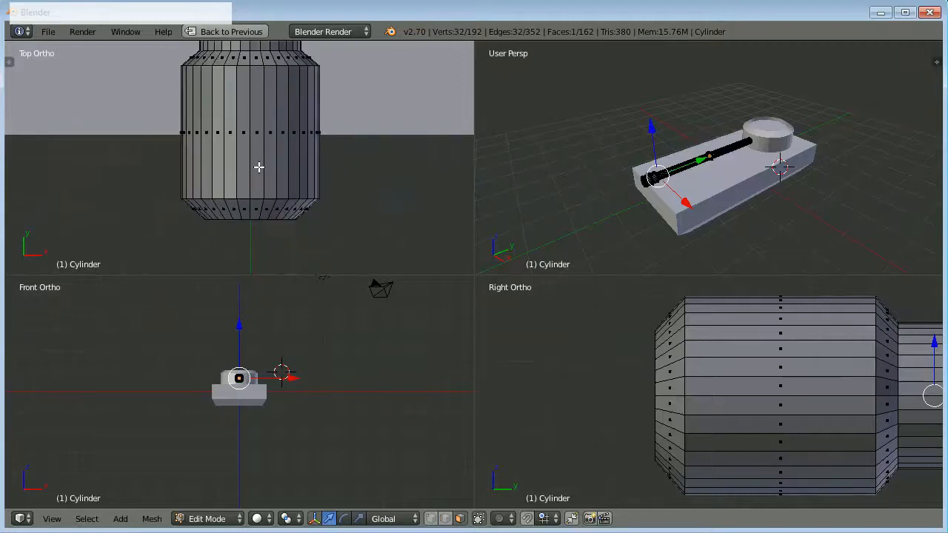
right_click(247, 169)
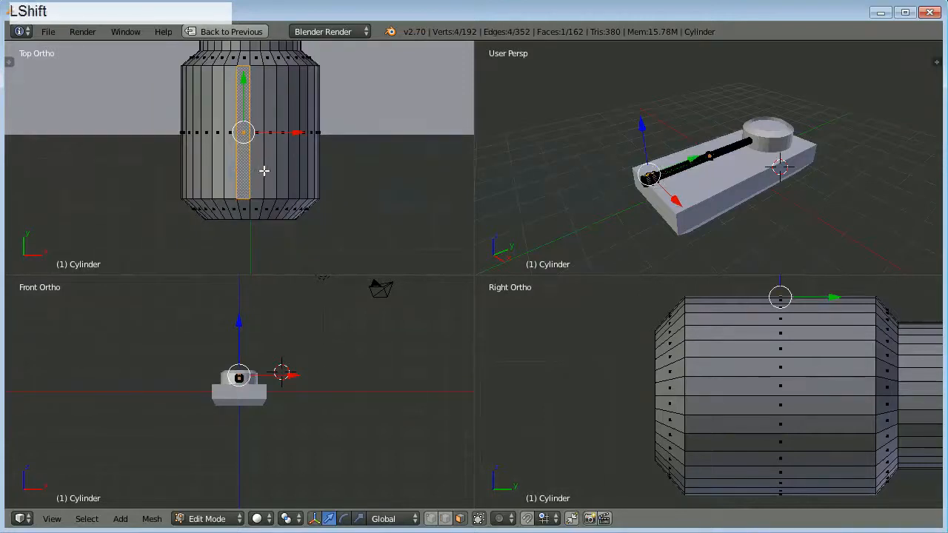
right_click(265, 170, "shift")
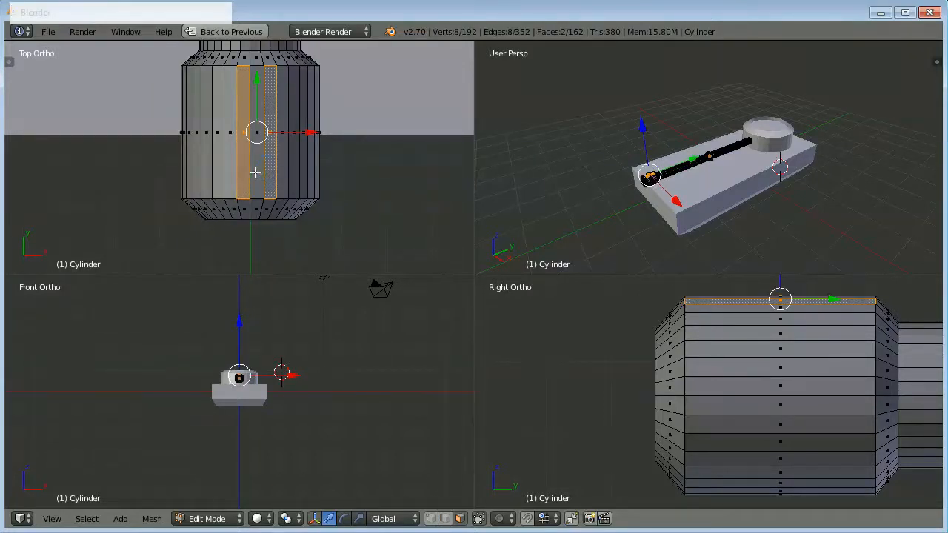
right_click(247, 172)
right_click(257, 172, "shift")
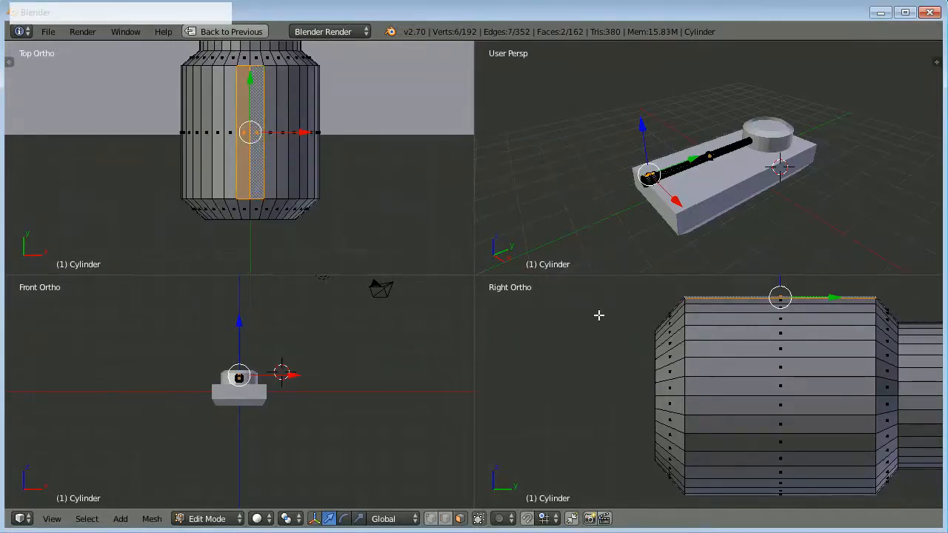
middle_click_drag(600, 316, 635, 453, "shift")
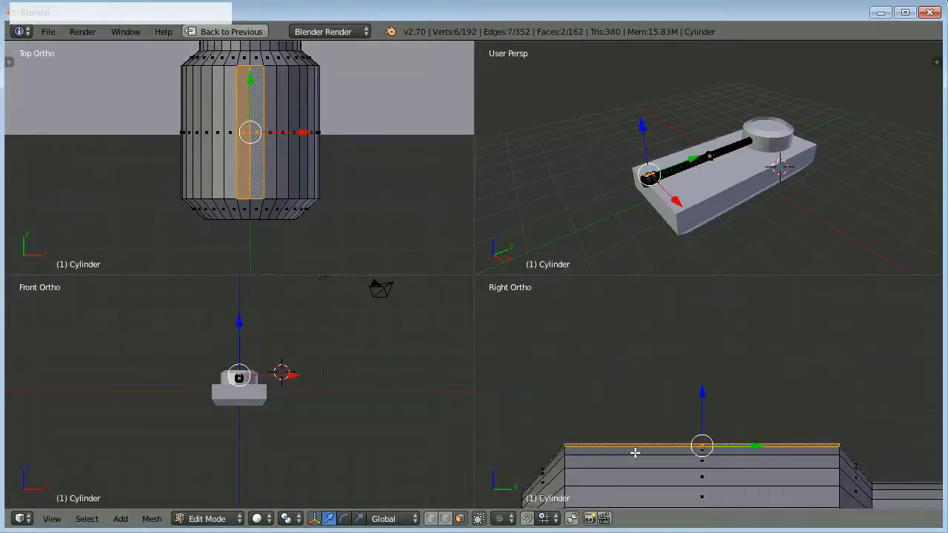
scroll(635, 453, "down", 2)
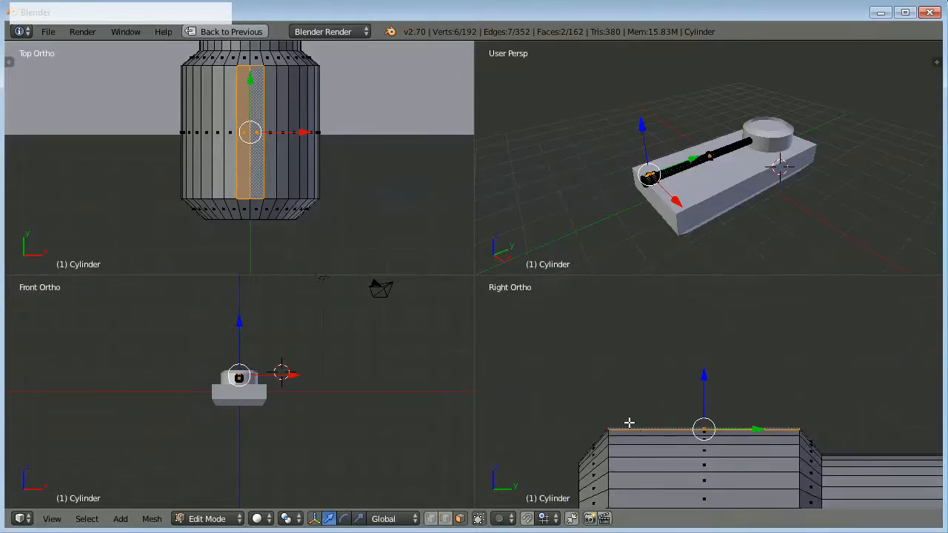
key("e")
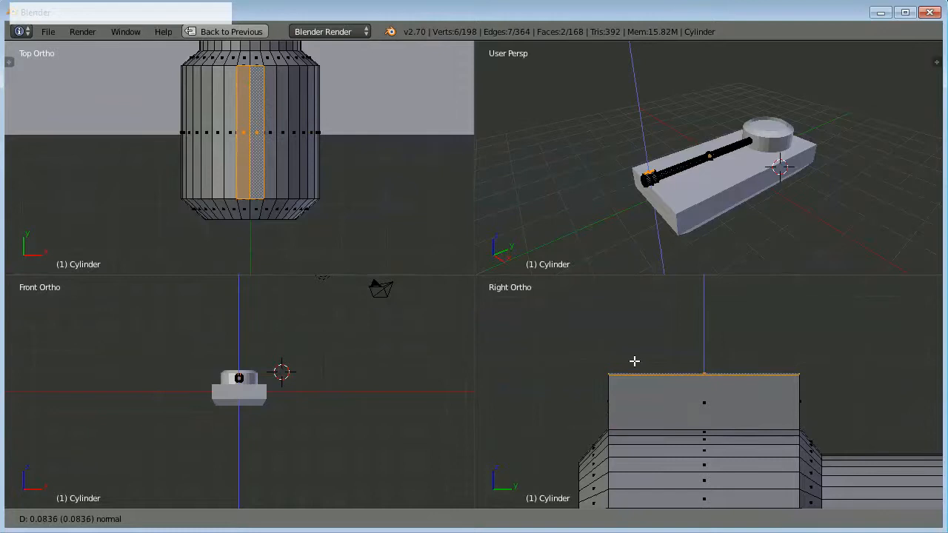
left_click(634, 361)
Examine the raised block on the muzzle from the front, the side and in perspective.
scroll(286, 360, "up", 9)
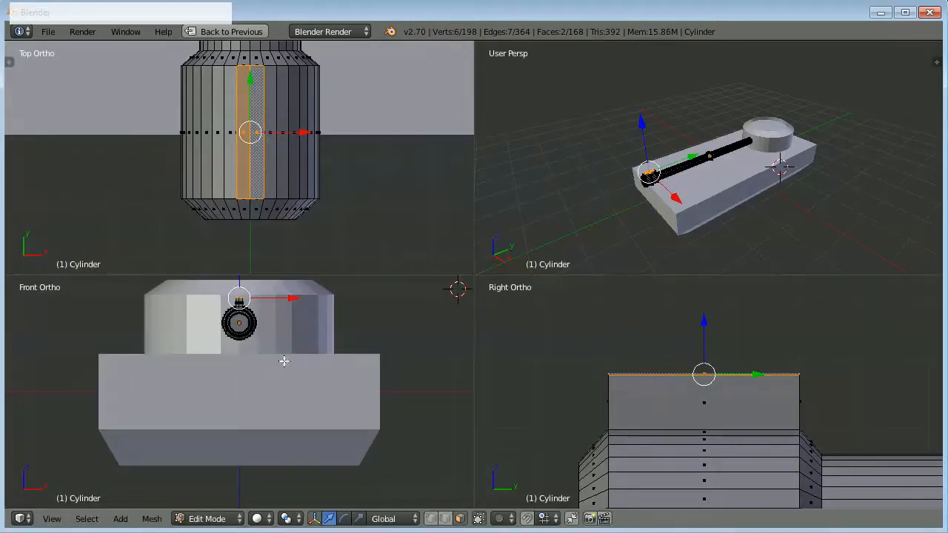
middle_click_drag(286, 360, 294, 409, "shift")
scroll(283, 408, "up", 8)
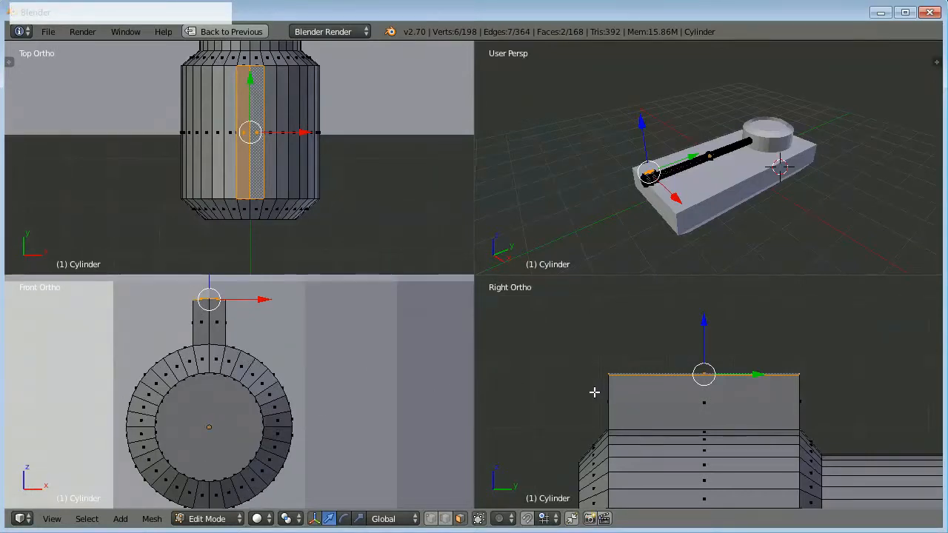
middle_click_drag(582, 398, 572, 311, "shift")
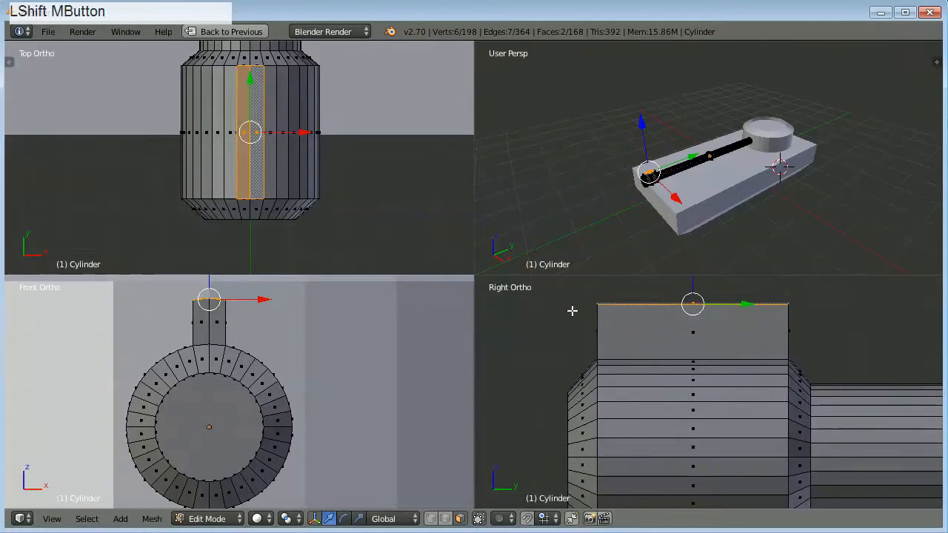
scroll(571, 312, "down", 3)
middle_click_drag(569, 360, 557, 336, "shift")
scroll(563, 336, "up", 2)
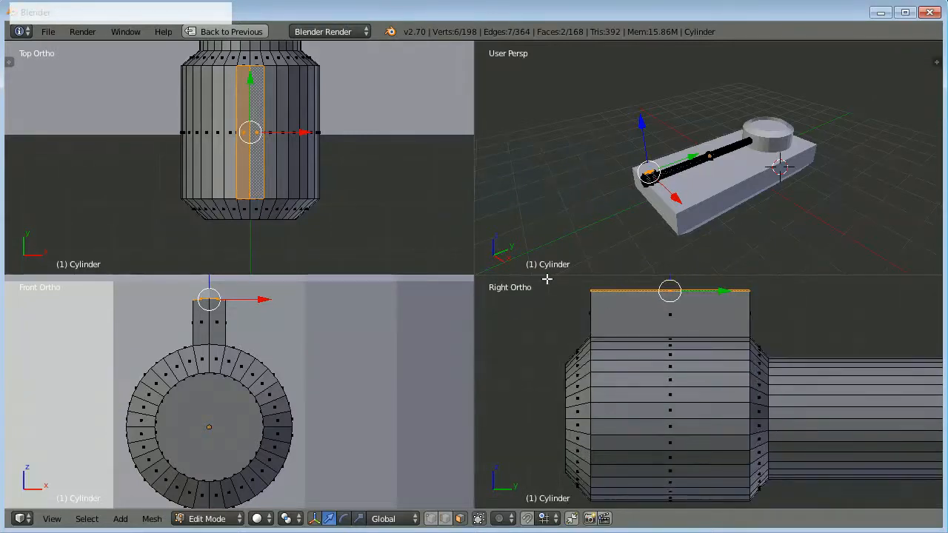
scroll(641, 173, "up", 1)
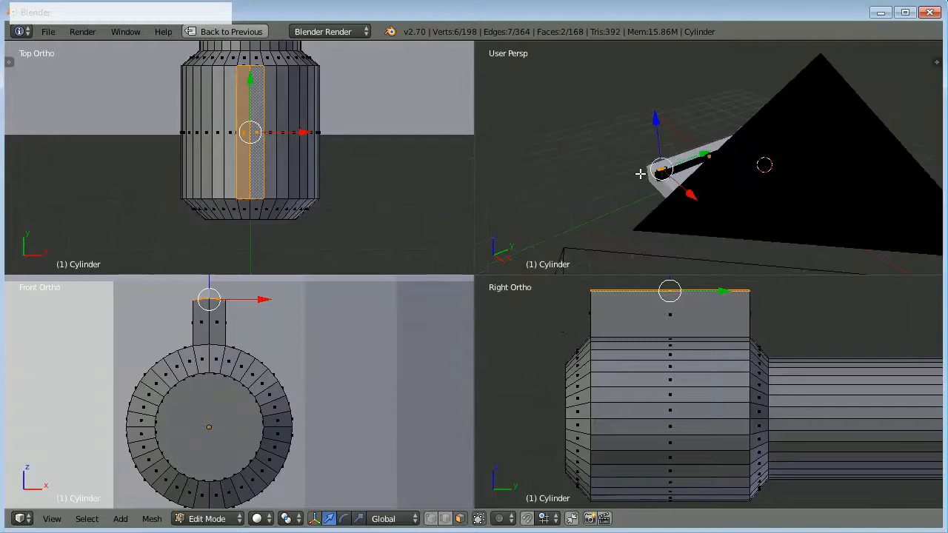
Switch the perspective view to the camera and return the barrel to Object Mode.
key("KP_0")
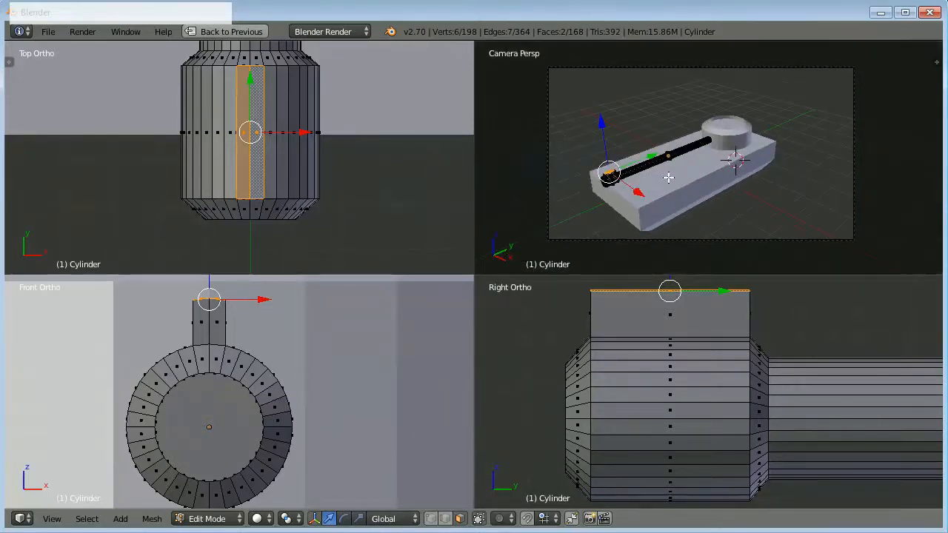
key("Tab")
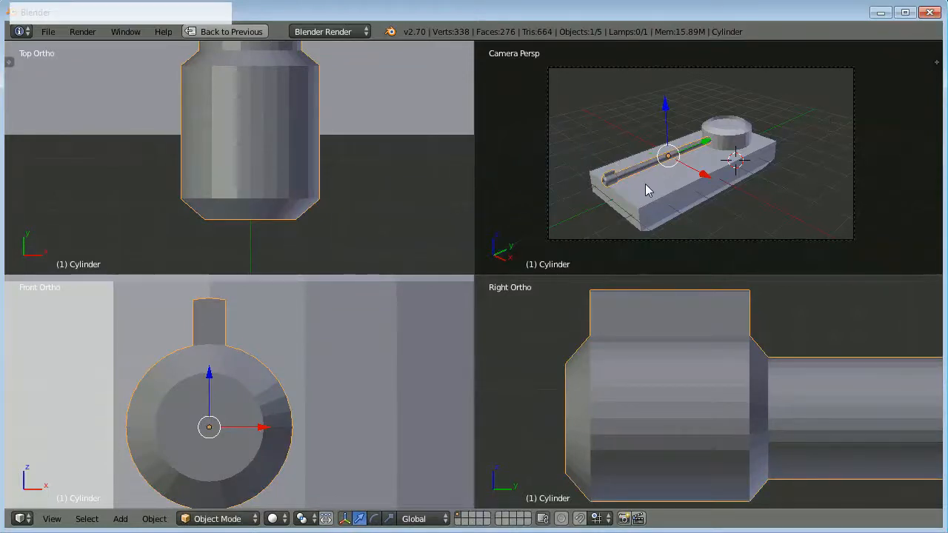
Try moving the barrel, the round cylinder and the slab one at a time, cancelling each move.
right_click(646, 191)
right_click(722, 139)
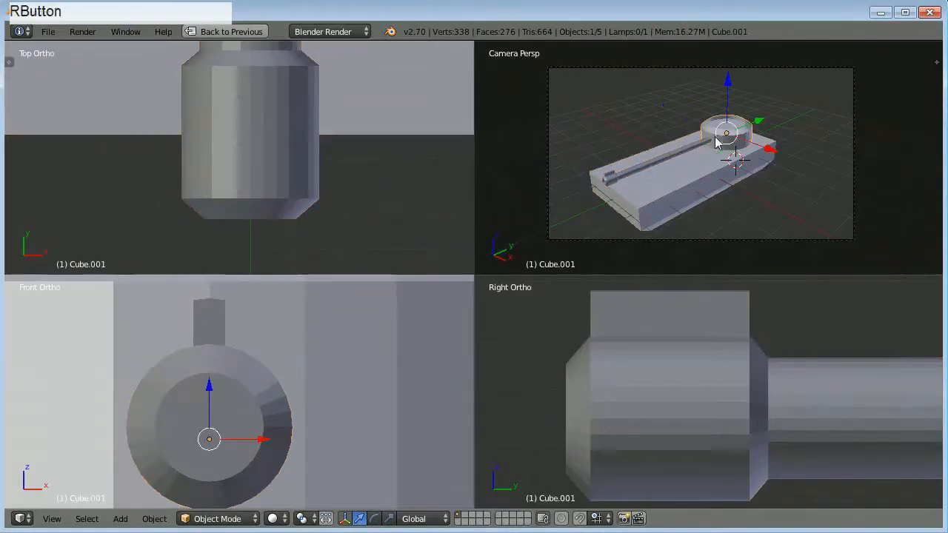
right_click(672, 160)
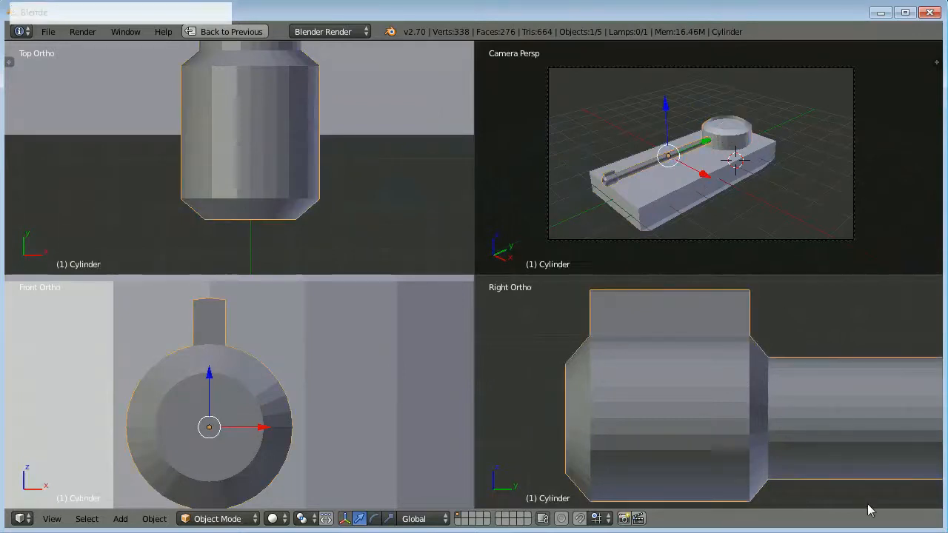
left_click(869, 527)
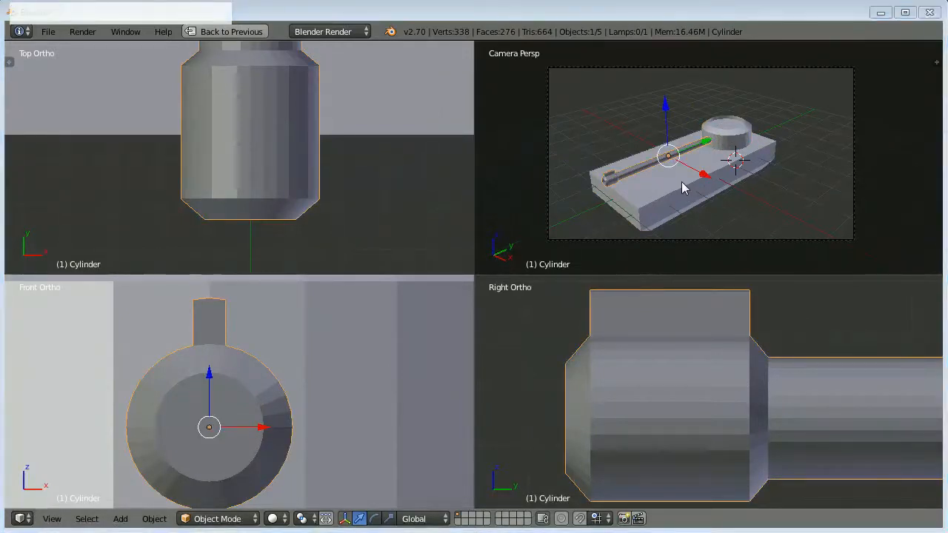
left_click(644, 122)
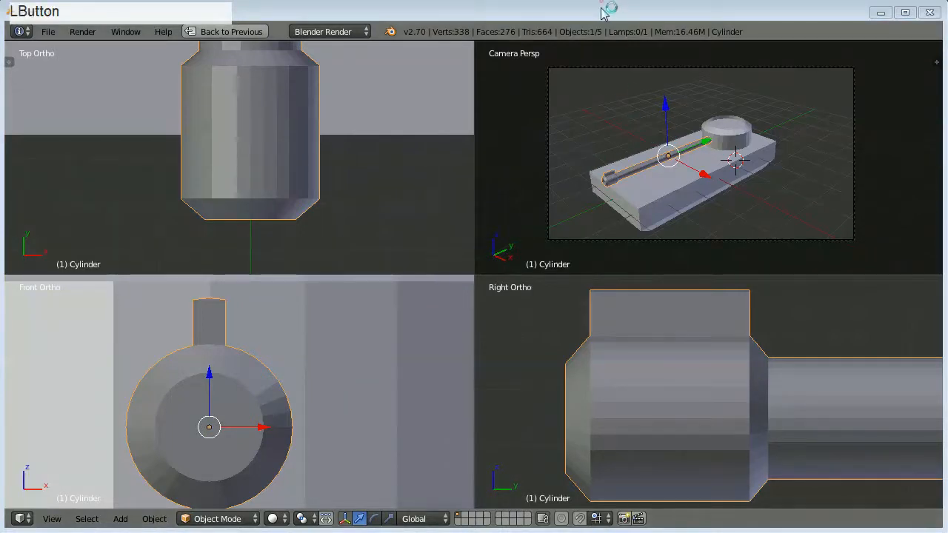
key("g")
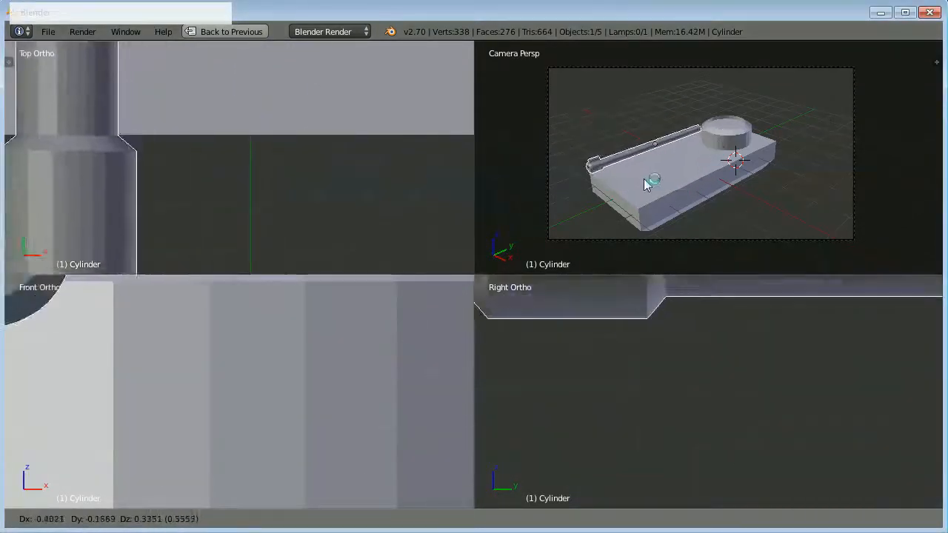
right_click(662, 191)
right_click(734, 146)
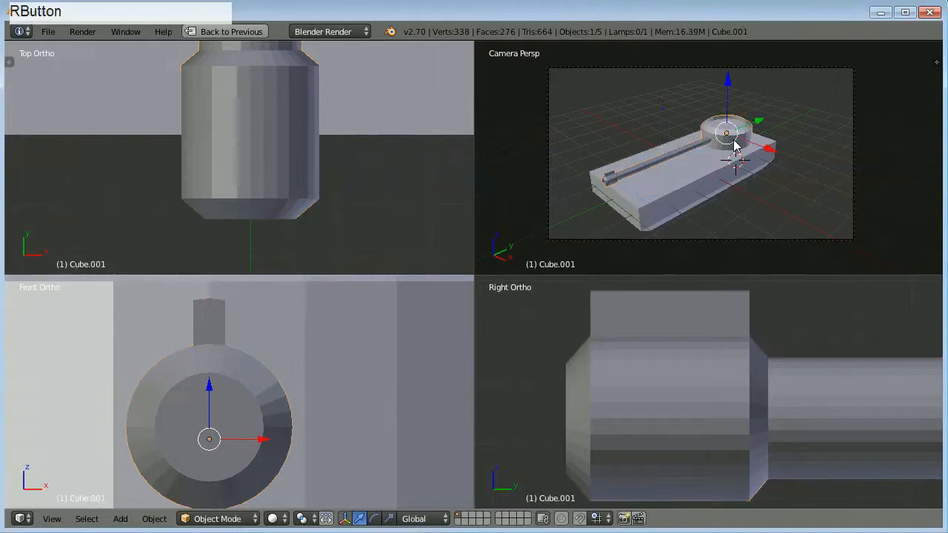
key("g")
right_click(724, 135)
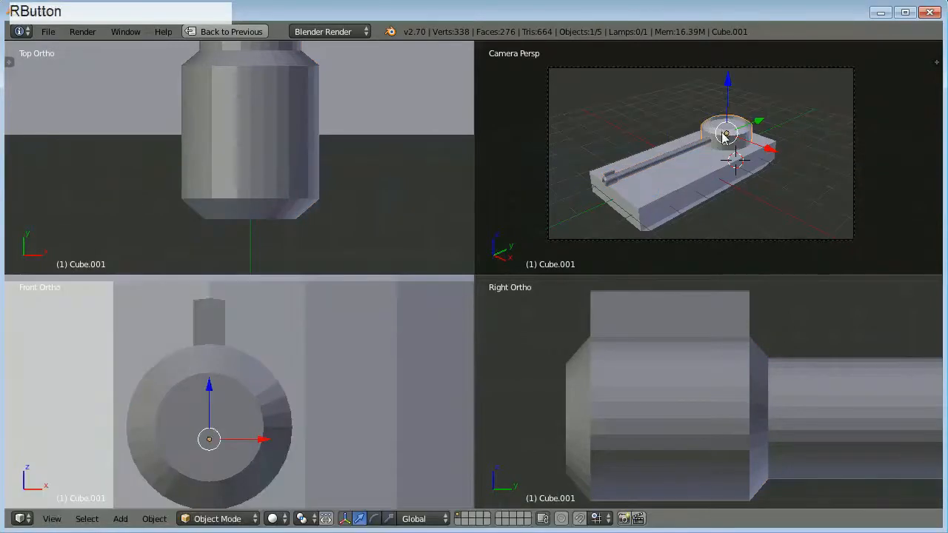
right_click(675, 179)
key("g")
right_click(678, 179)
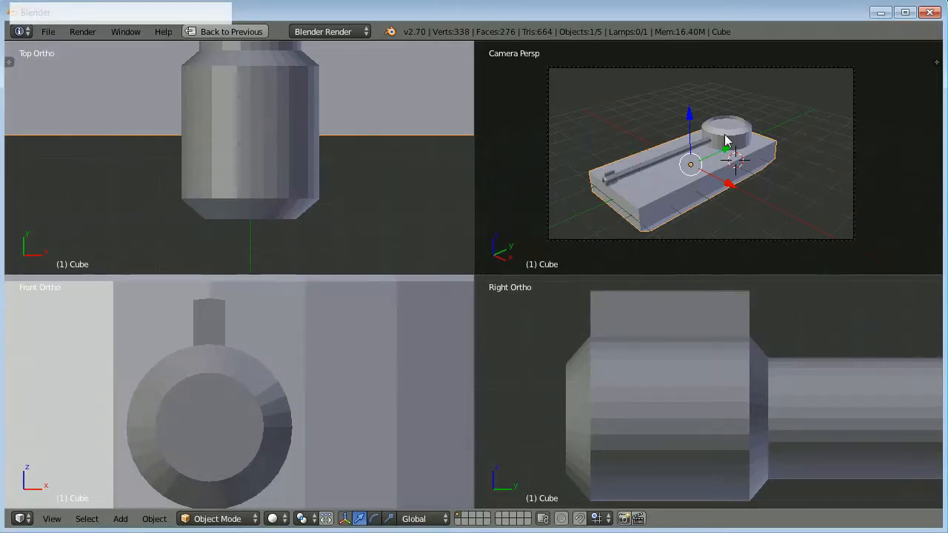
right_click(661, 203)
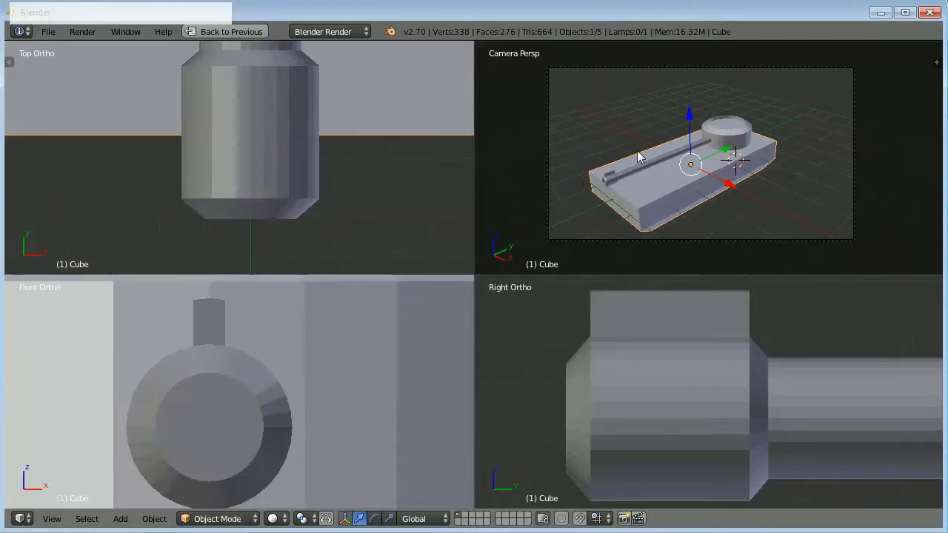
Leave quad view so the camera view fills the whole viewport.
scroll(651, 170, "up", 1)
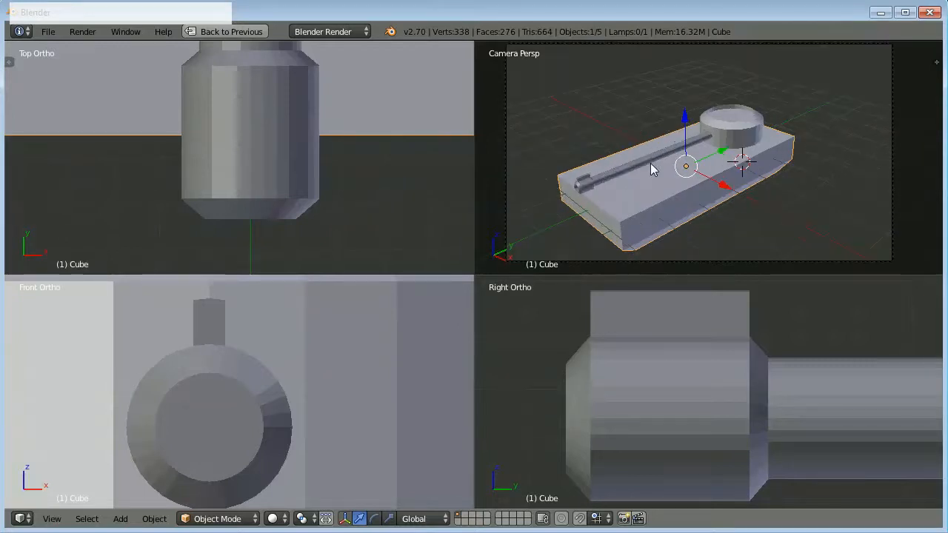
scroll(651, 165, "down", 1)
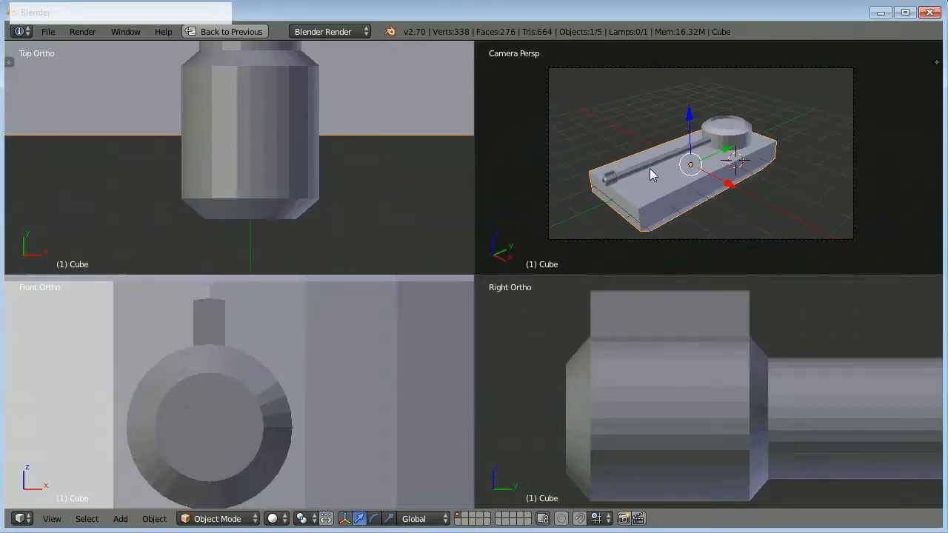
key("ctrl+alt+q")
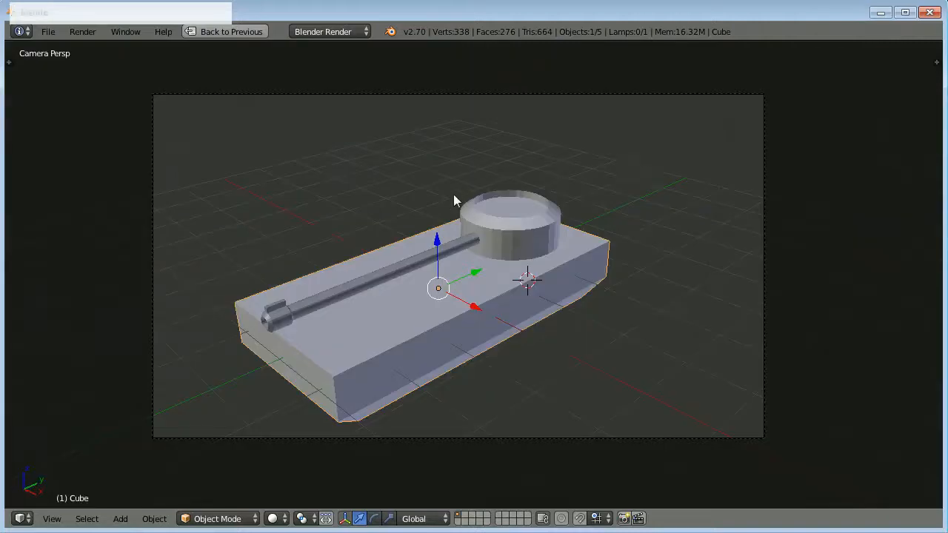
Parent the barrel to the round cylinder with the Object parenting option.
right_click(398, 266)
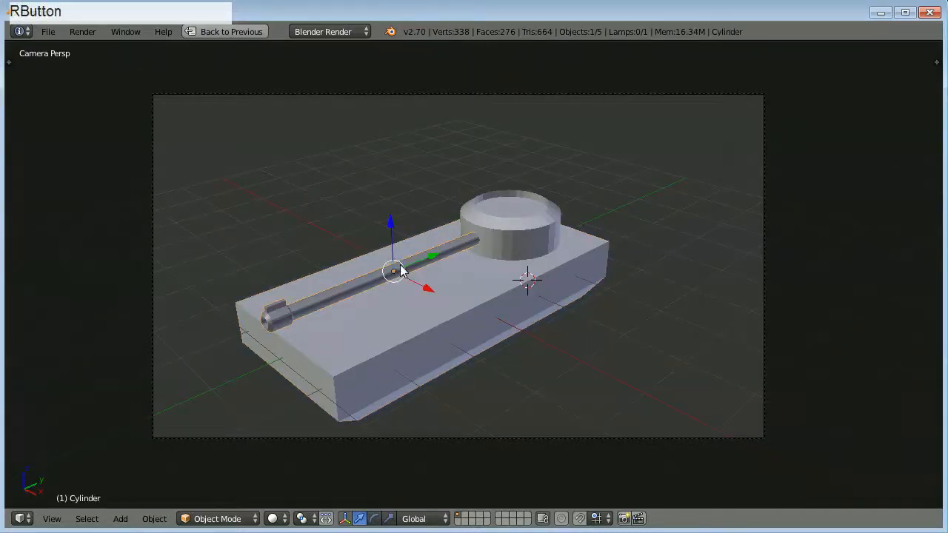
key("shift")
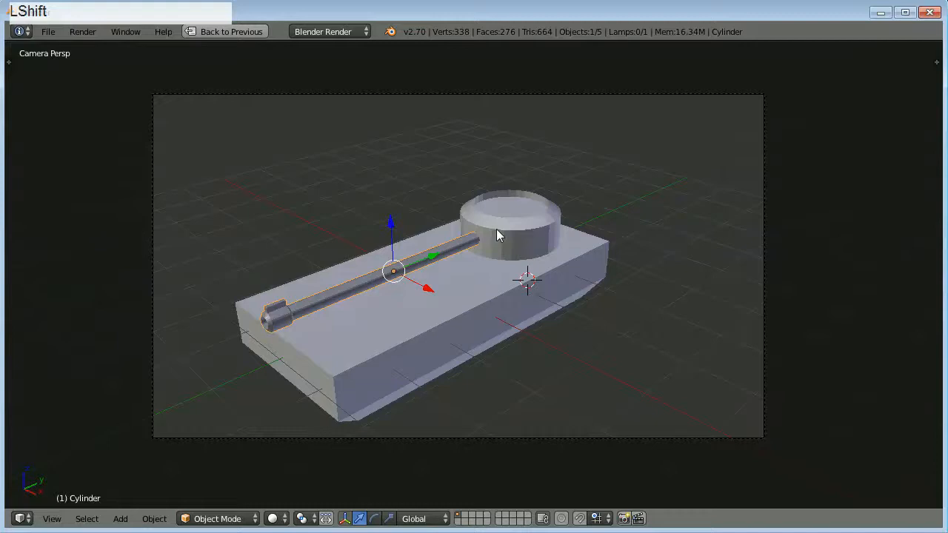
right_click(503, 231, "shift")
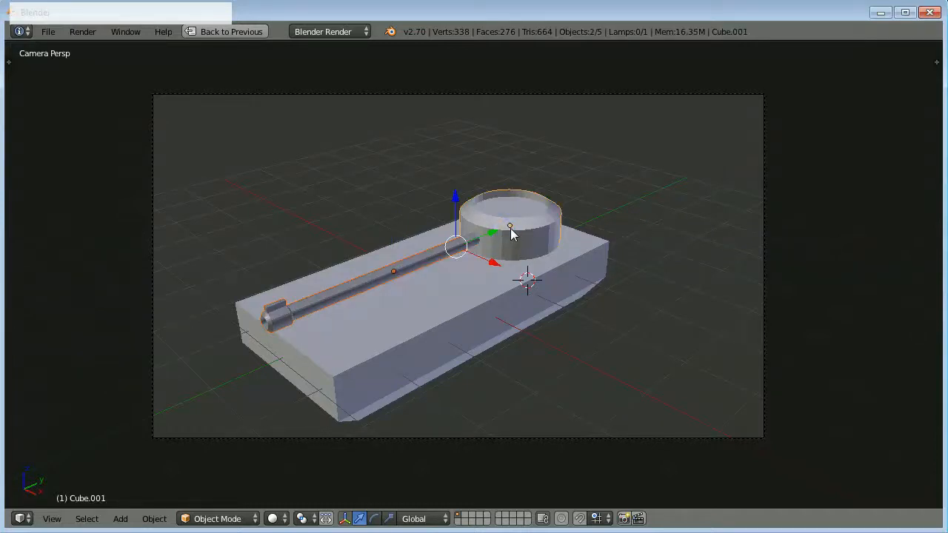
key("ctrl+p")
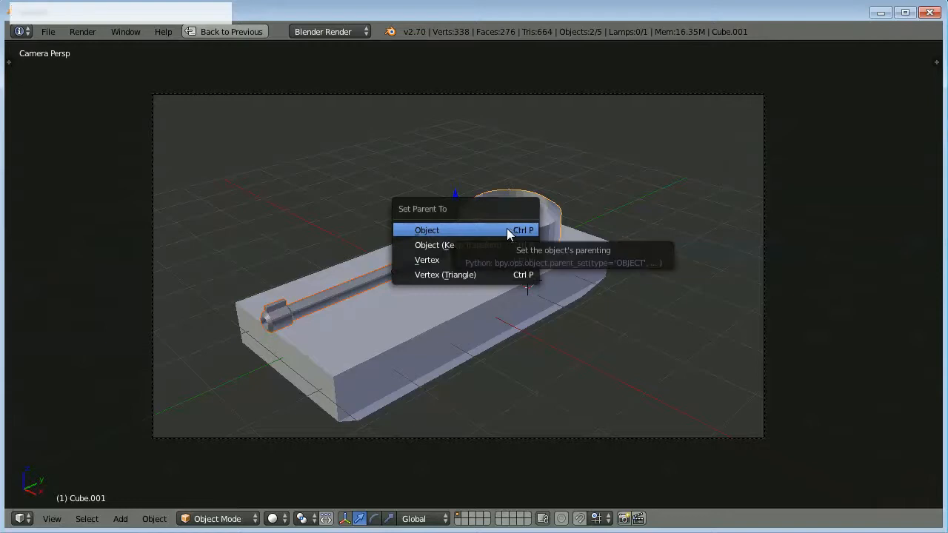
left_click(454, 231)
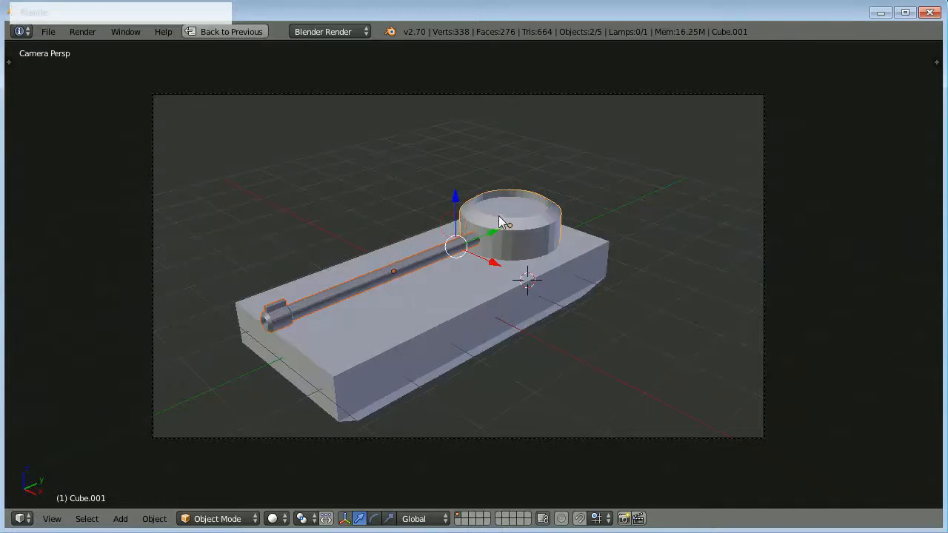
Try rotating the round cylinder about the global Z axis to test the barrel's parenting, and cancel the rotation.
right_click(521, 210)
right_click(517, 208)
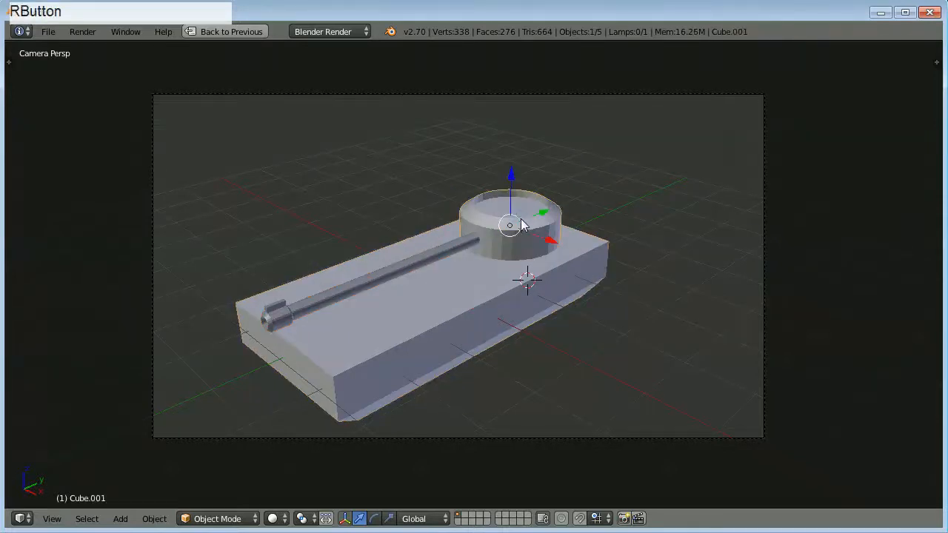
key("r")
key("z")
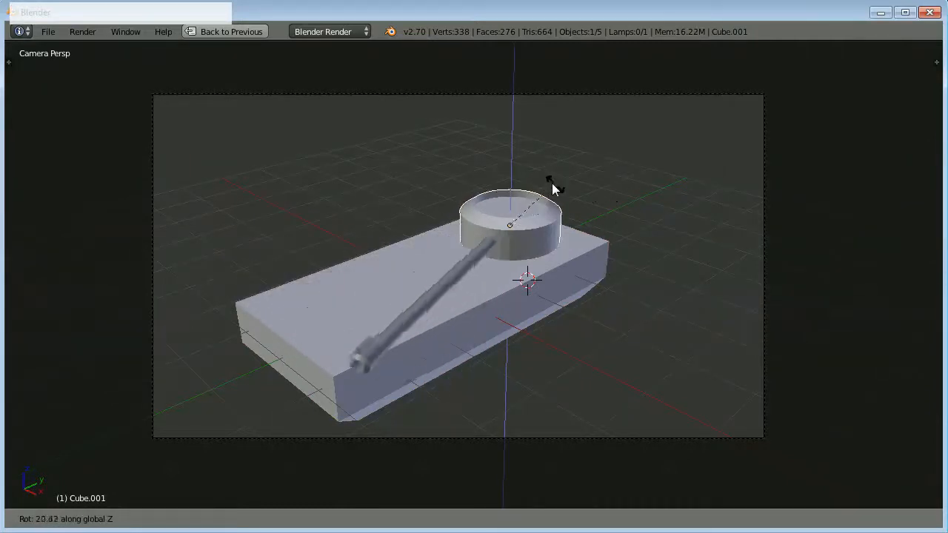
right_click(587, 216)
Try moving the slab on its own, and cancel the move.
right_click(490, 288)
key("g")
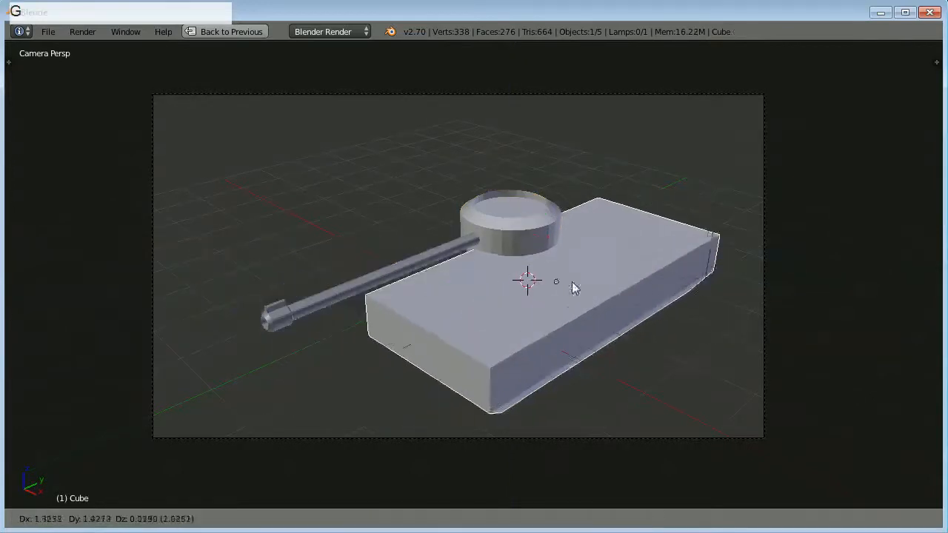
right_click(582, 292)
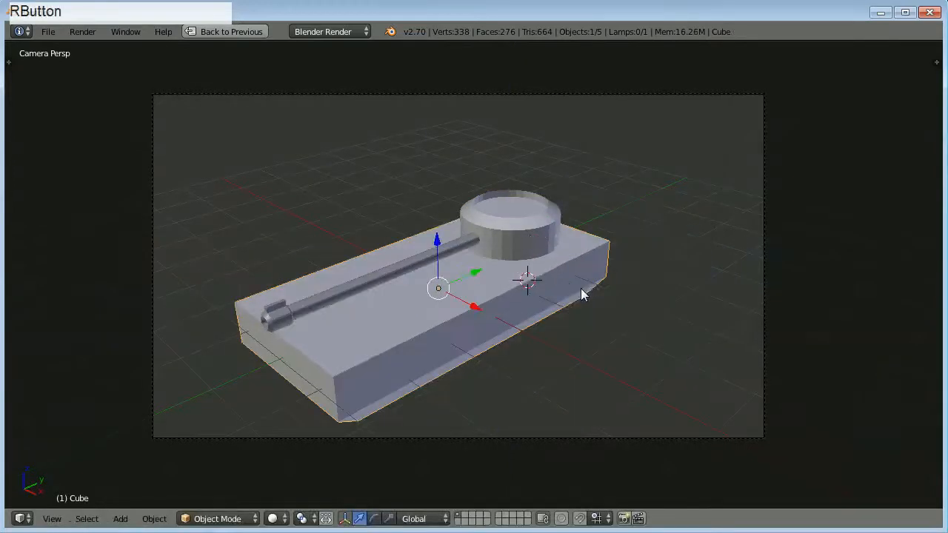
Parent the round cylinder to the slab with the Object parenting option.
right_click(522, 234)
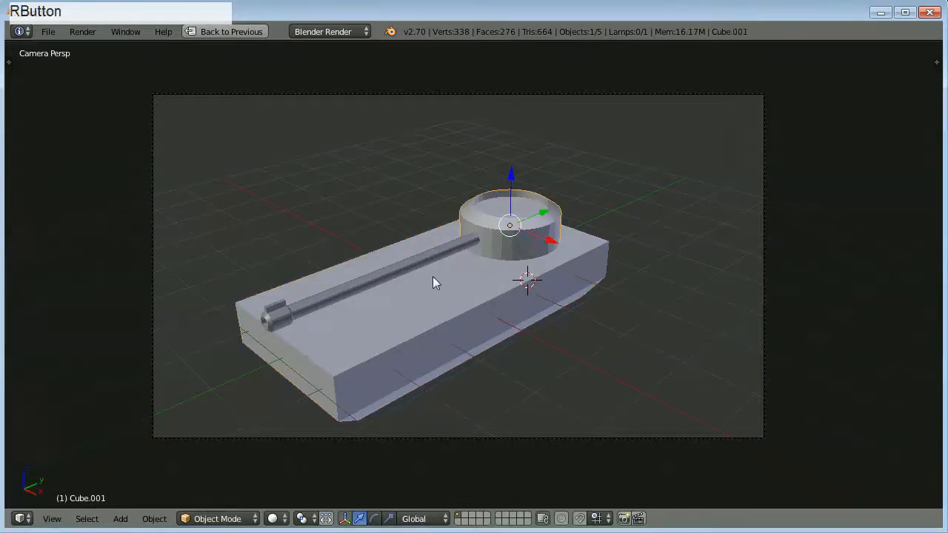
right_click(386, 311, "shift")
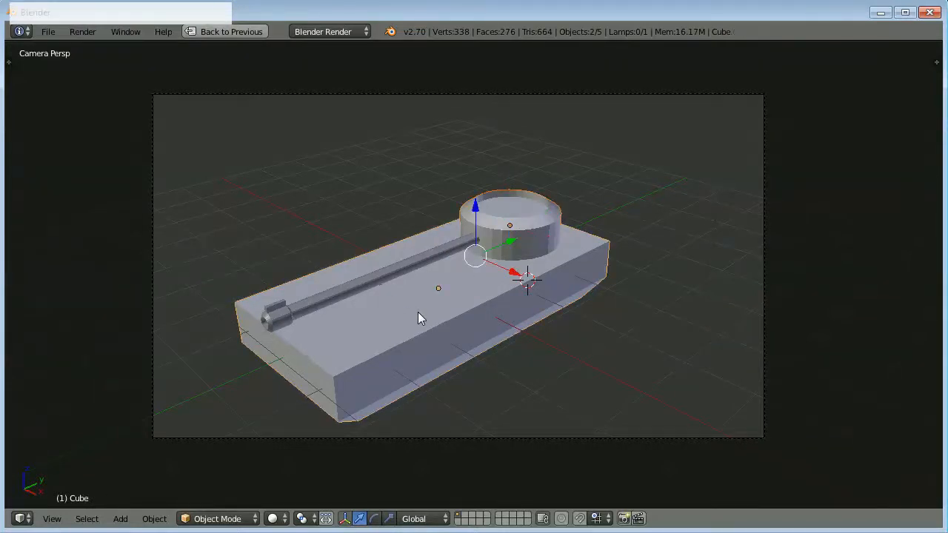
key("ctrl")
key("ctrl+p")
key("ctrl+p")
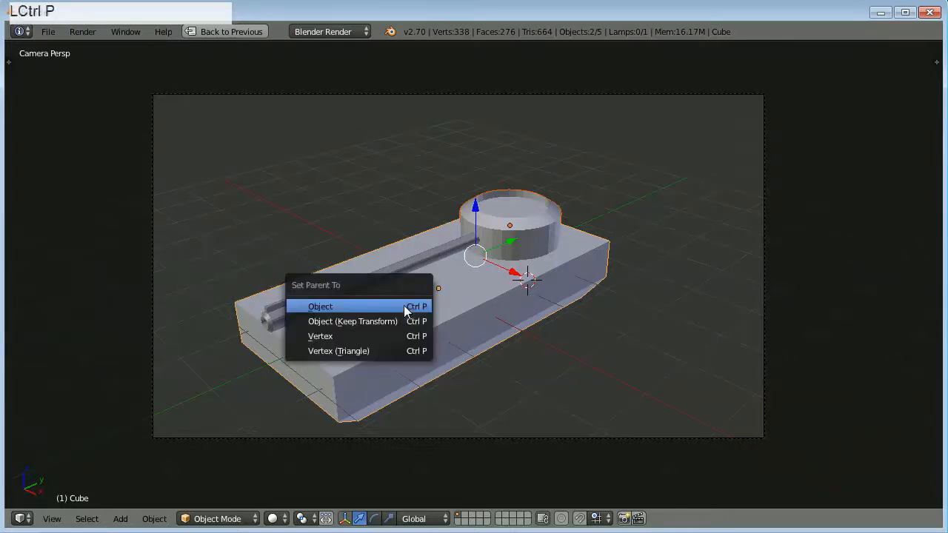
left_click(404, 305)
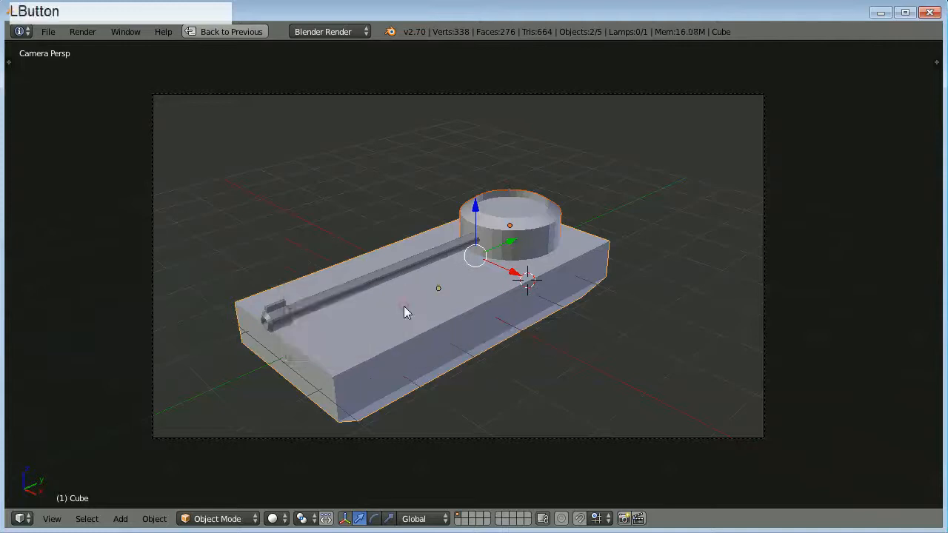
Try moving only the slab freely and along the global Y axis to test the parenting, and cancel the move.
right_click(457, 309)
key("g")
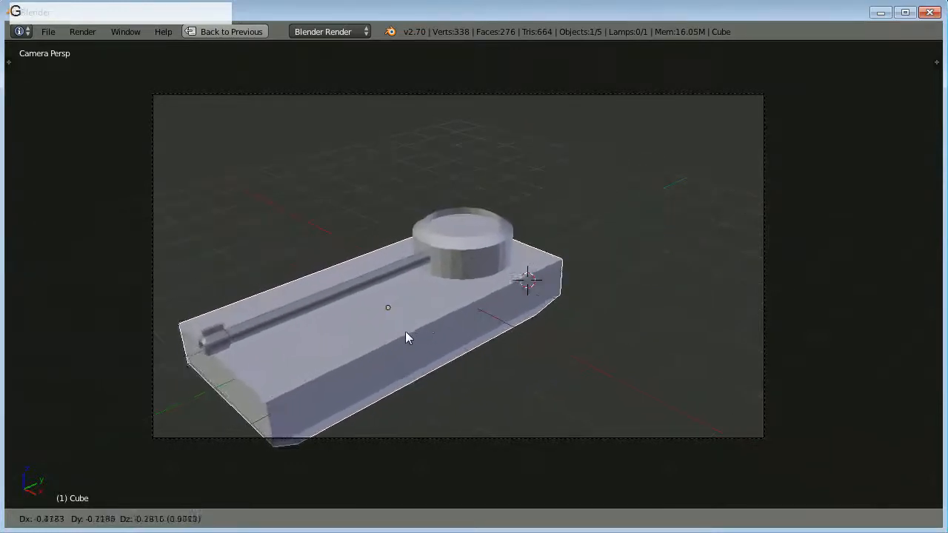
key("y")
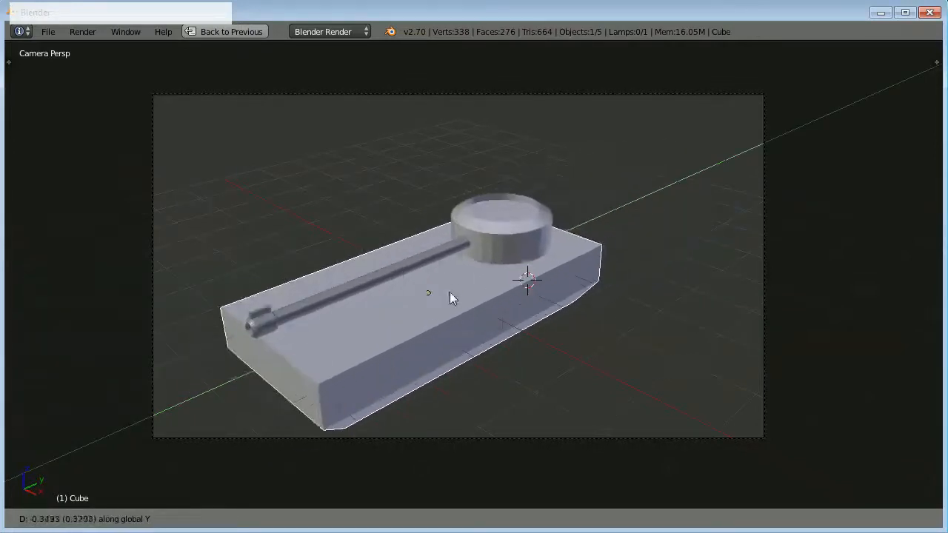
right_click(504, 291)
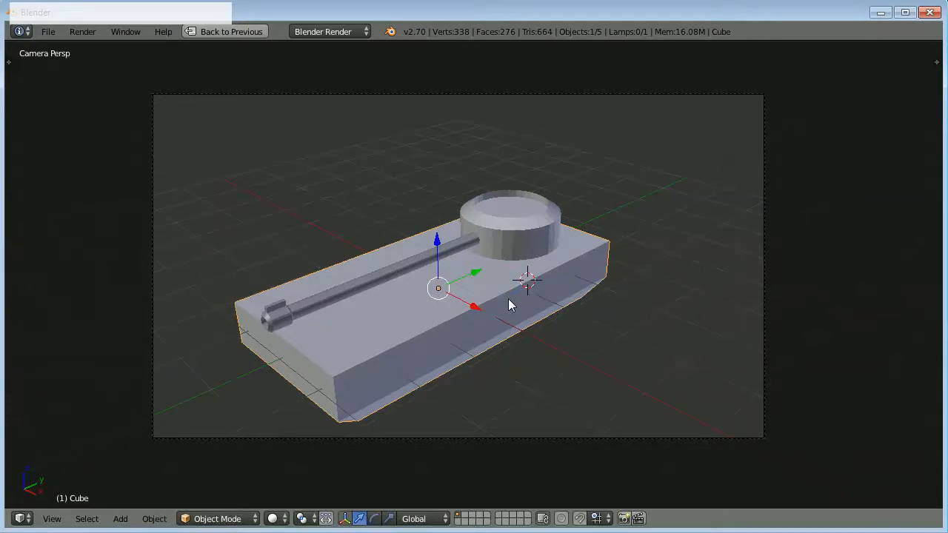
scroll(508, 309, "down", 2)
scroll(504, 311, "up", 4)
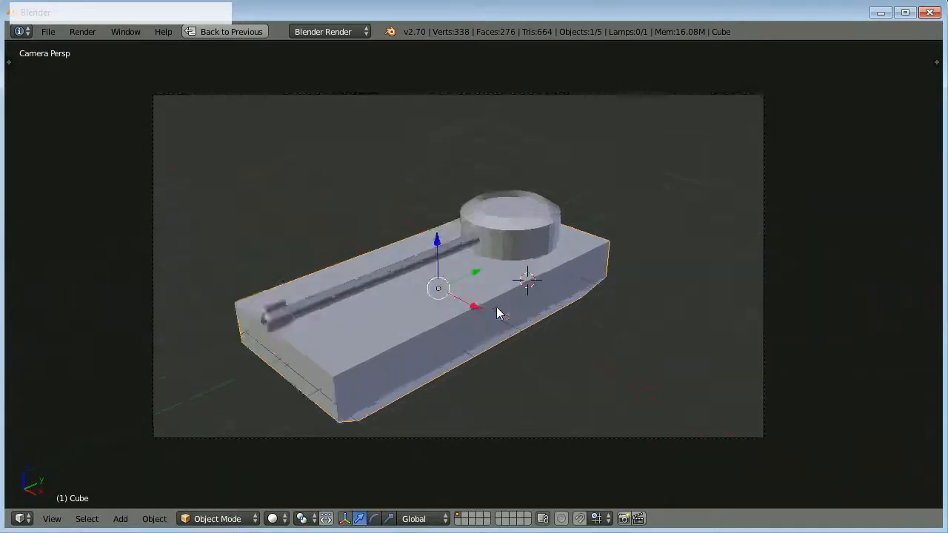